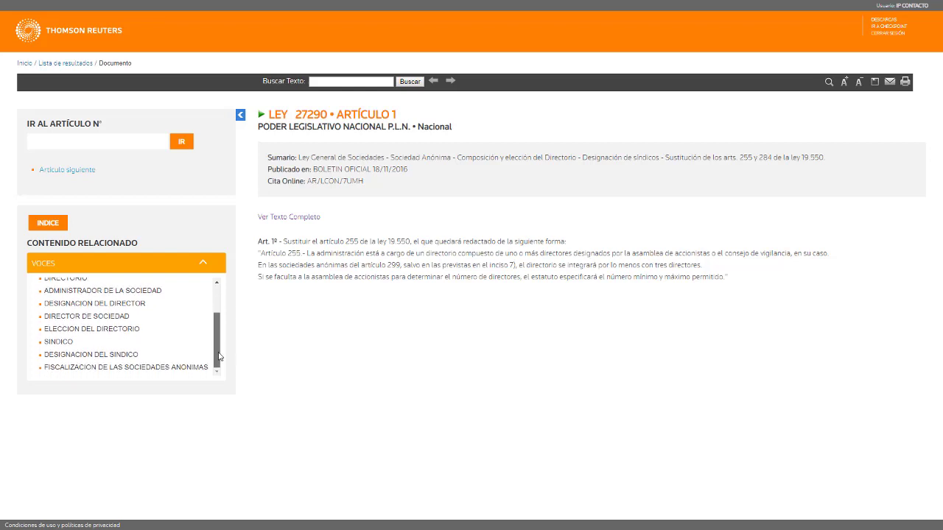
Review the related subject terms of Ley 27290 Artículo 1 and check the options for emailing the document.
{"action": "left_click_drag", "start_coordinate": [219, 357], "coordinate": [218, 323]}
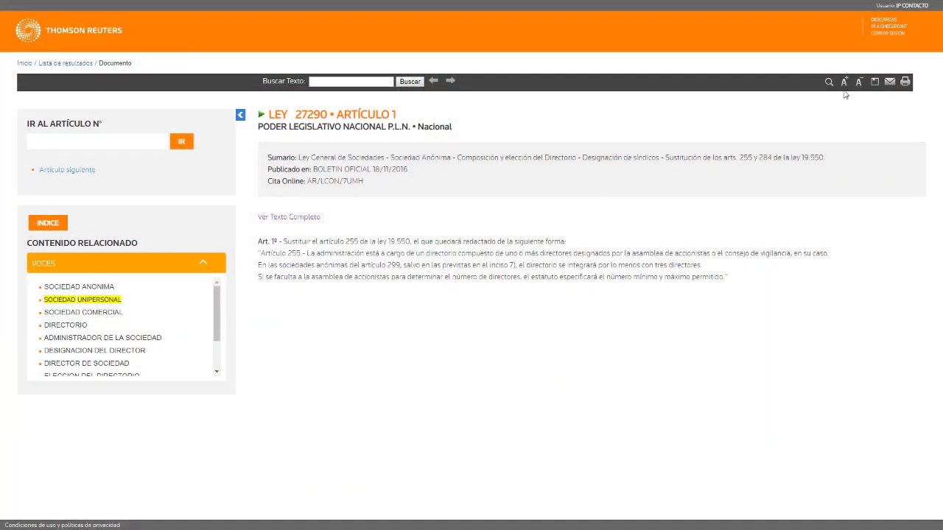
{"action": "left_click", "coordinate": [890, 83]}
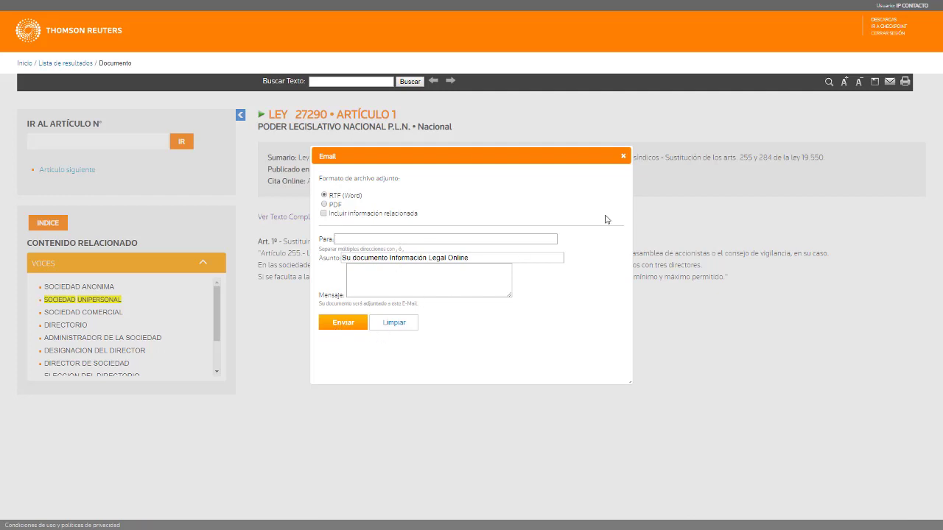
{"action": "left_click", "coordinate": [622, 157]}
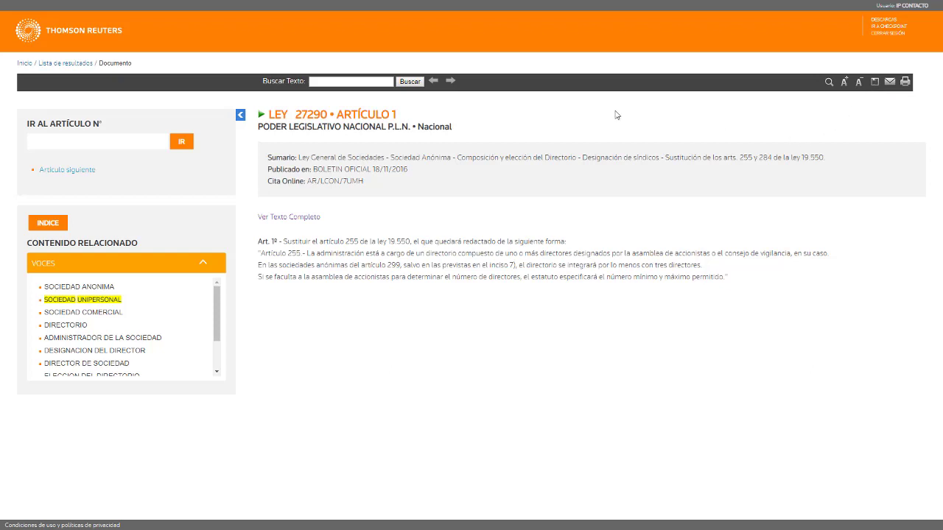
Return to the results list, open the Doctrina results and check the available sort criteria.
{"action": "right_click", "coordinate": [528, 118]}
{"action": "left_click", "coordinate": [546, 139]}
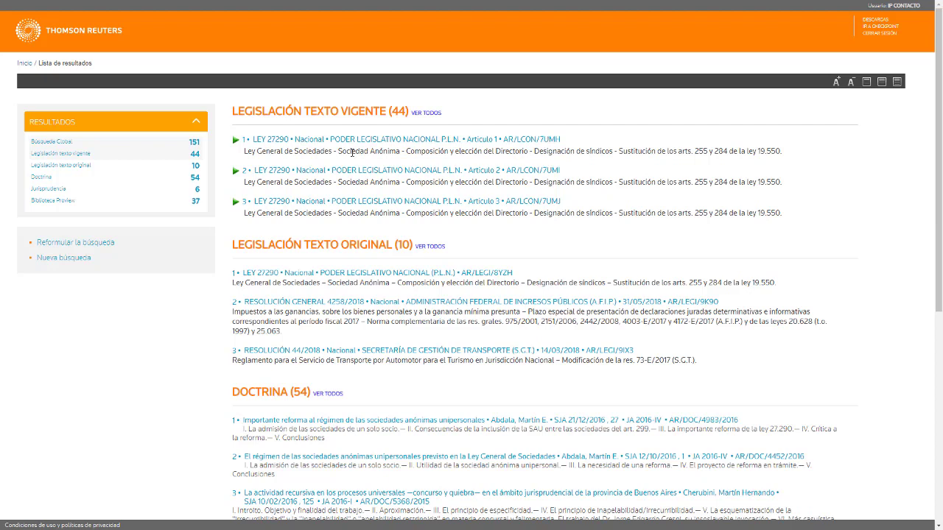
{"action": "left_click", "coordinate": [48, 179]}
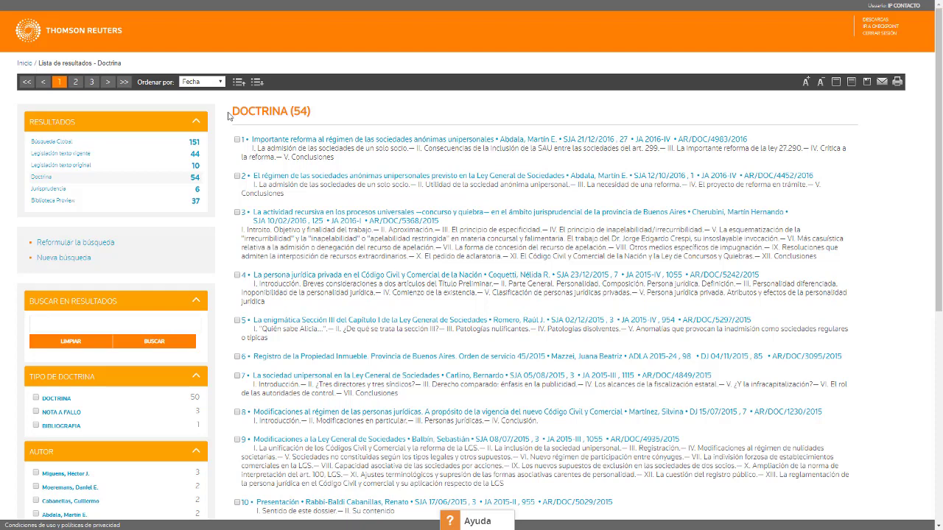
{"action": "left_click", "coordinate": [221, 83]}
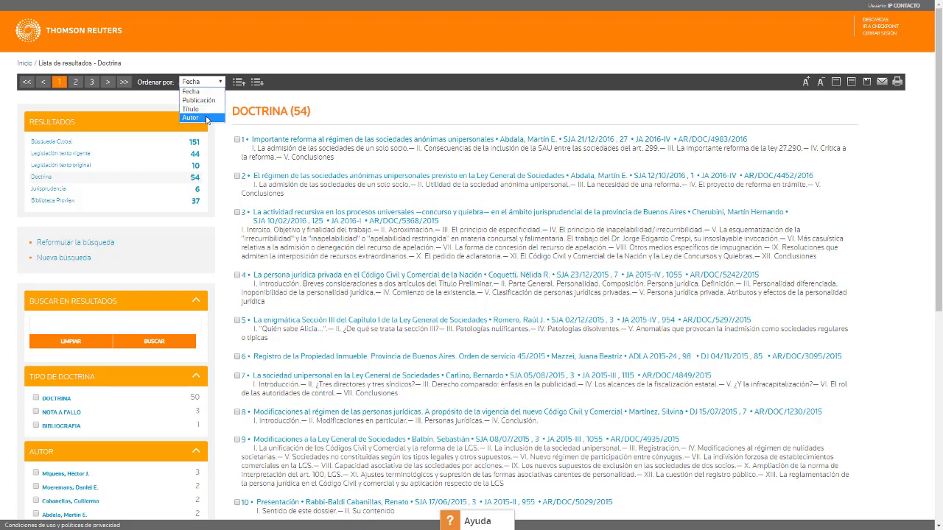
{"action": "left_click", "coordinate": [221, 83]}
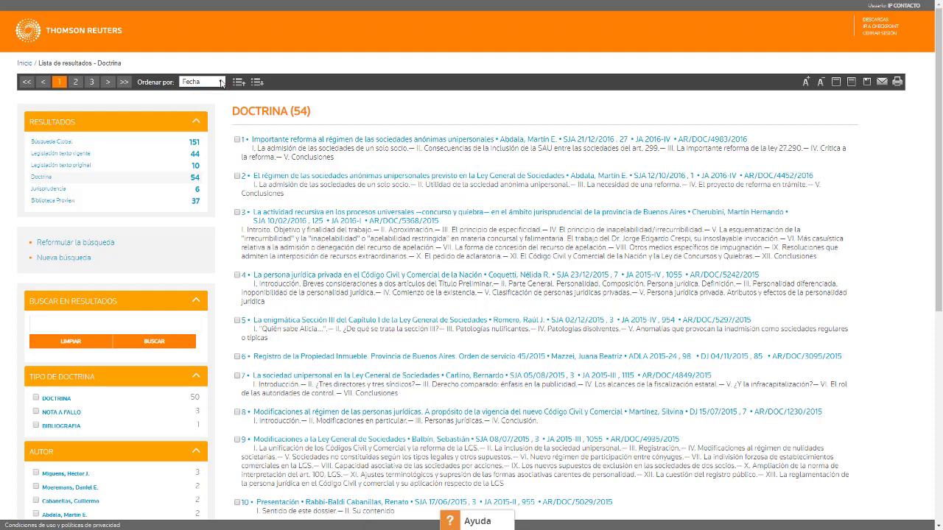
Open the third doctrine article, on "La actividad recursiva en los procesos universales", and look through its related Voces terms.
{"action": "left_click", "coordinate": [314, 216]}
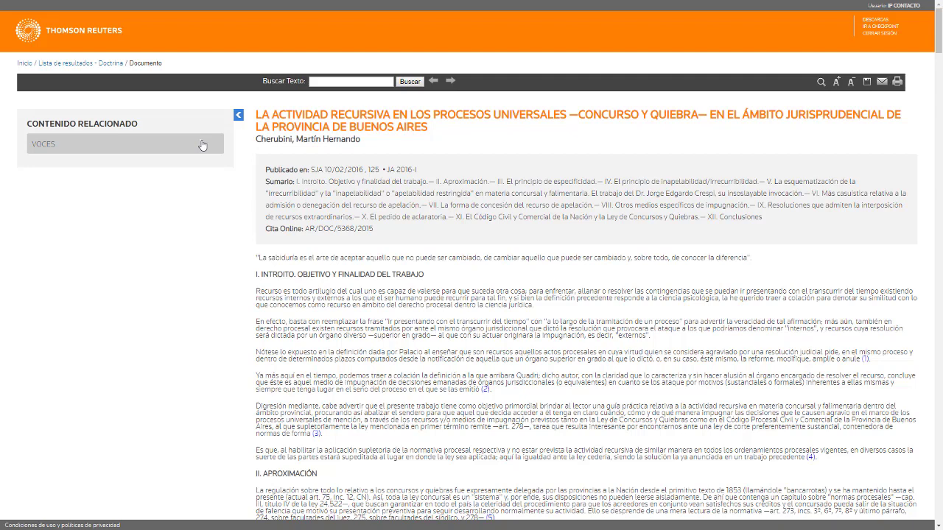
{"action": "left_click", "coordinate": [202, 145]}
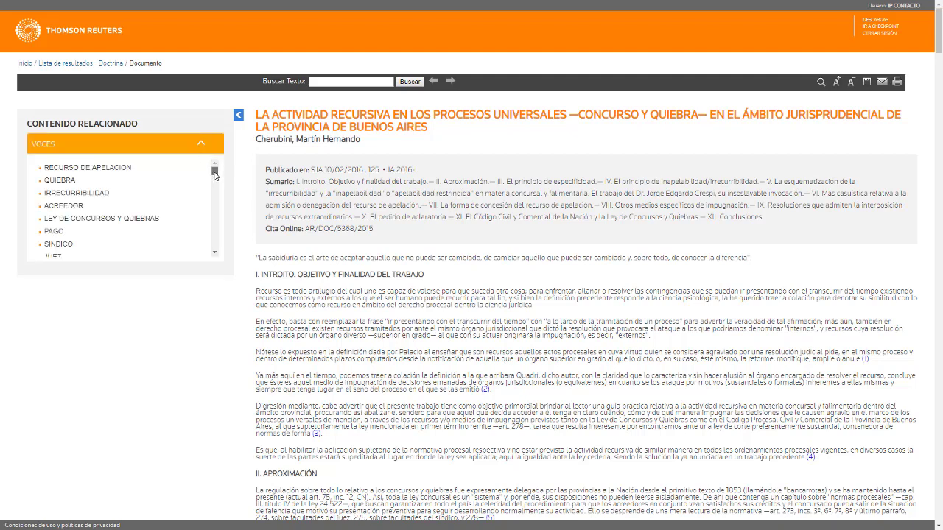
{"action": "left_click_drag", "start_coordinate": [215, 175], "coordinate": [217, 179]}
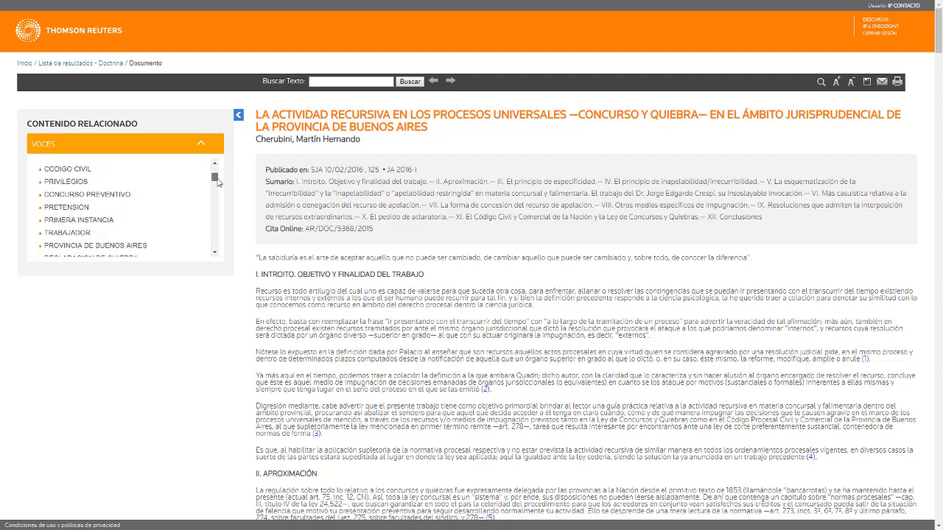
{"action": "left_click_drag", "start_coordinate": [218, 182], "coordinate": [220, 171]}
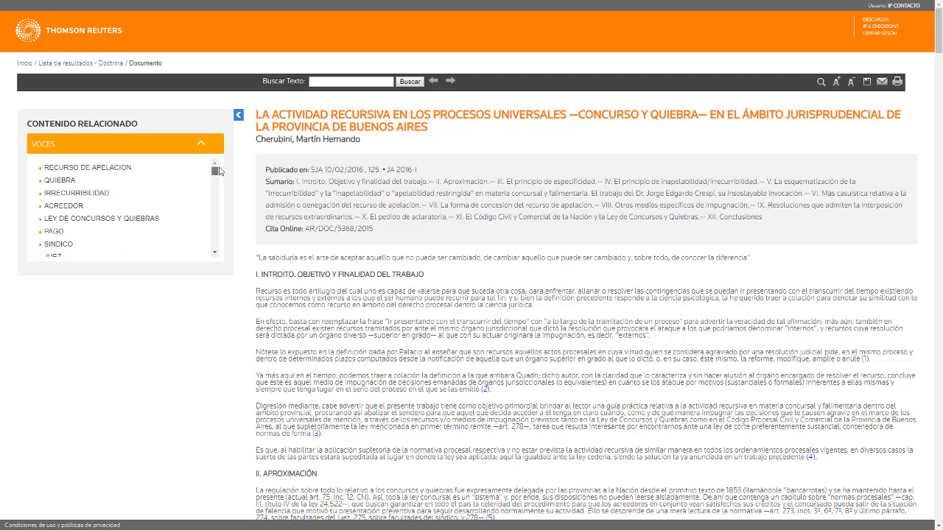
{"action": "left_click", "coordinate": [214, 254]}
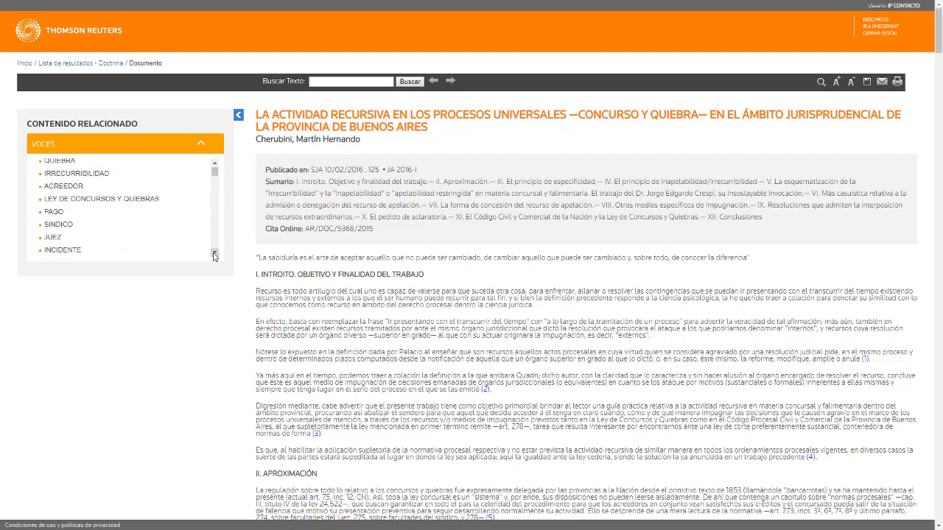
{"action": "left_click", "coordinate": [214, 254]}
{"action": "left_click", "coordinate": [214, 254]}
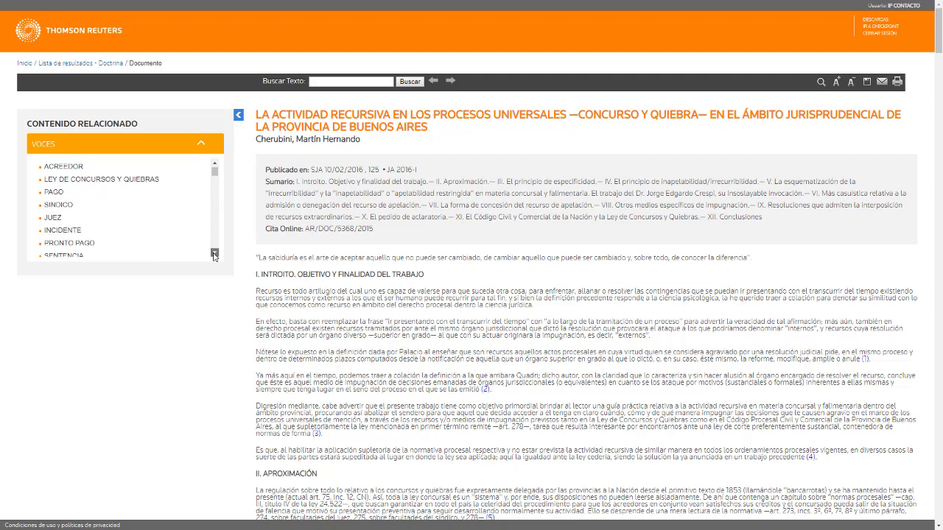
{"action": "left_click", "coordinate": [214, 254]}
{"action": "left_click", "coordinate": [214, 254]}
{"action": "left_click", "coordinate": [214, 254]}
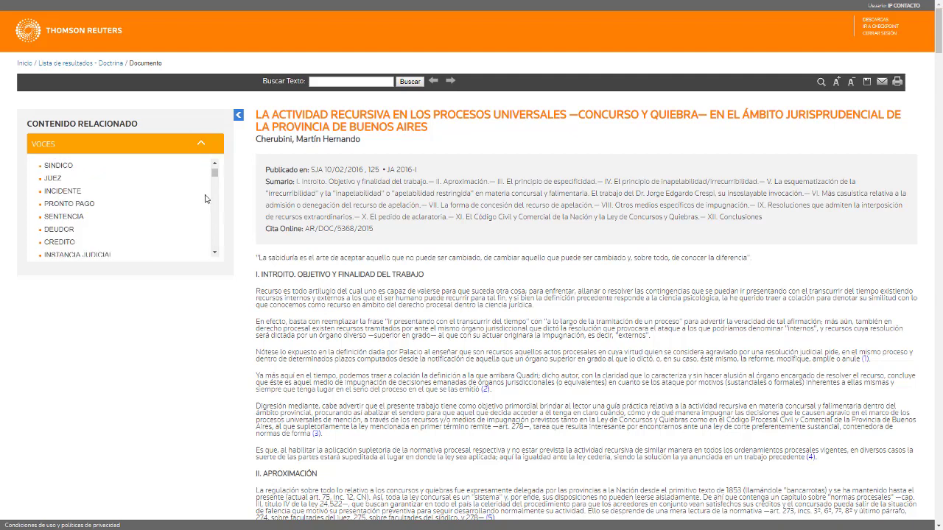
{"action": "left_click", "coordinate": [203, 145]}
Go back to the results, open the Jurisprudencia category and check its sort criteria and listed rulings.
{"action": "right_click", "coordinate": [245, 151]}
{"action": "left_click", "coordinate": [255, 175]}
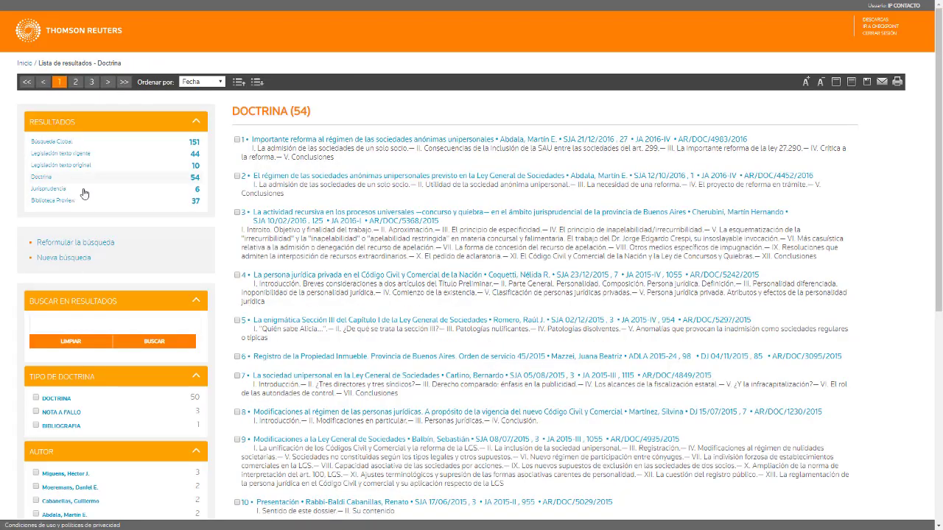
{"action": "left_click", "coordinate": [64, 190]}
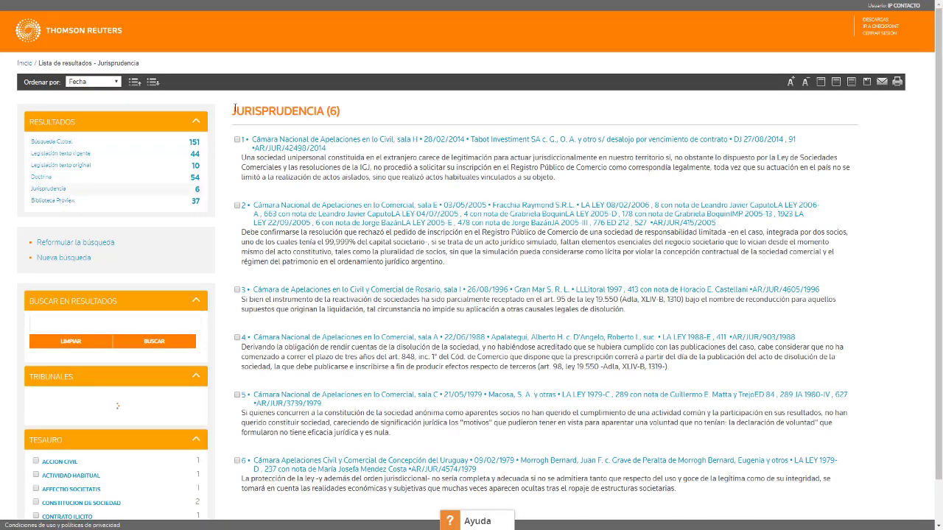
{"action": "left_click", "coordinate": [114, 83]}
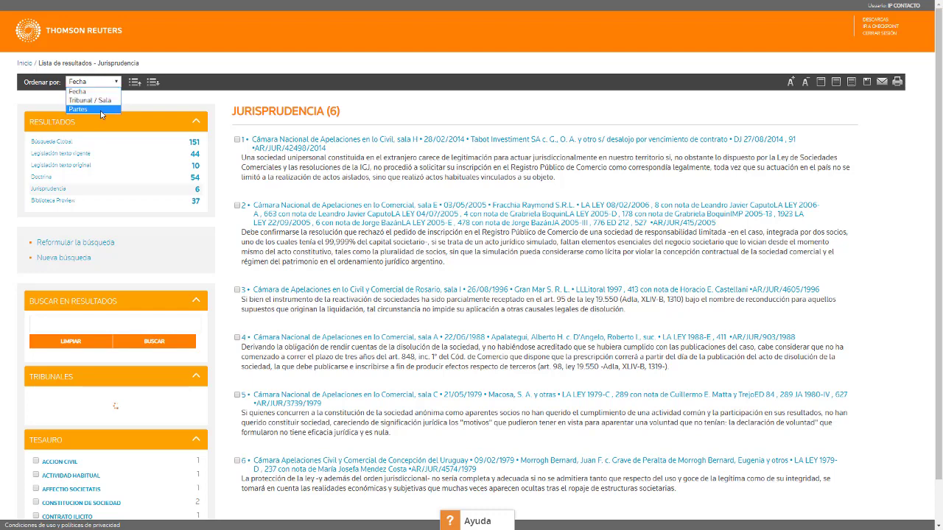
{"action": "left_click", "coordinate": [941, 153]}
{"action": "scroll", "coordinate": [941, 164], "scroll_direction": "down", "scroll_amount": 1}
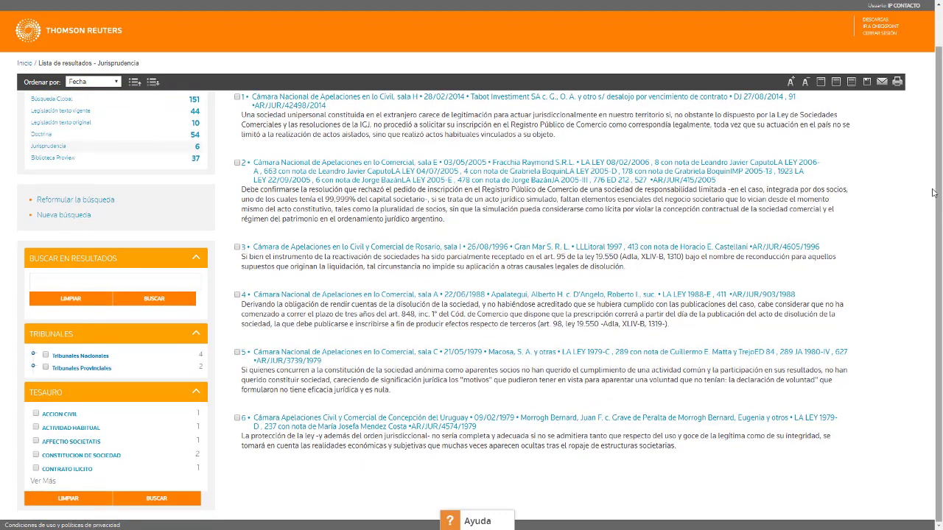
Open the Fracchia Raymond S.R.L. ruling and read through its Hechos, Sumarios and Texto completo sections.
{"action": "left_click", "coordinate": [313, 167]}
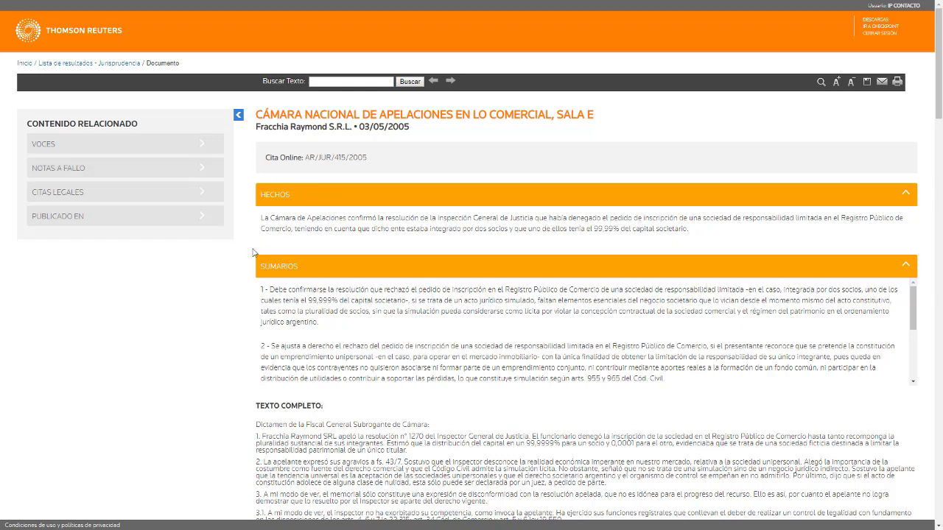
{"action": "scroll", "coordinate": [249, 278], "scroll_direction": "down", "scroll_amount": 2}
{"action": "scroll", "coordinate": [249, 278], "scroll_direction": "down", "scroll_amount": 2}
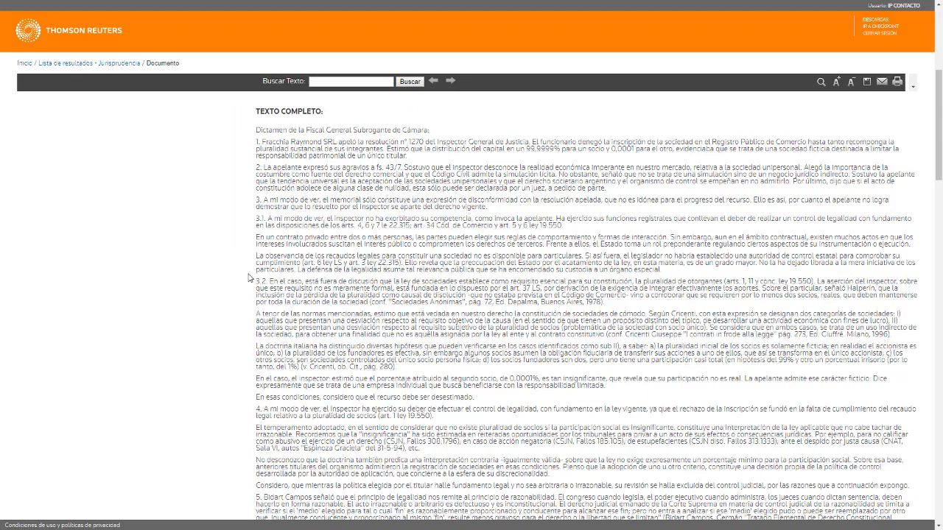
{"action": "scroll", "coordinate": [249, 277], "scroll_direction": "up", "scroll_amount": 2}
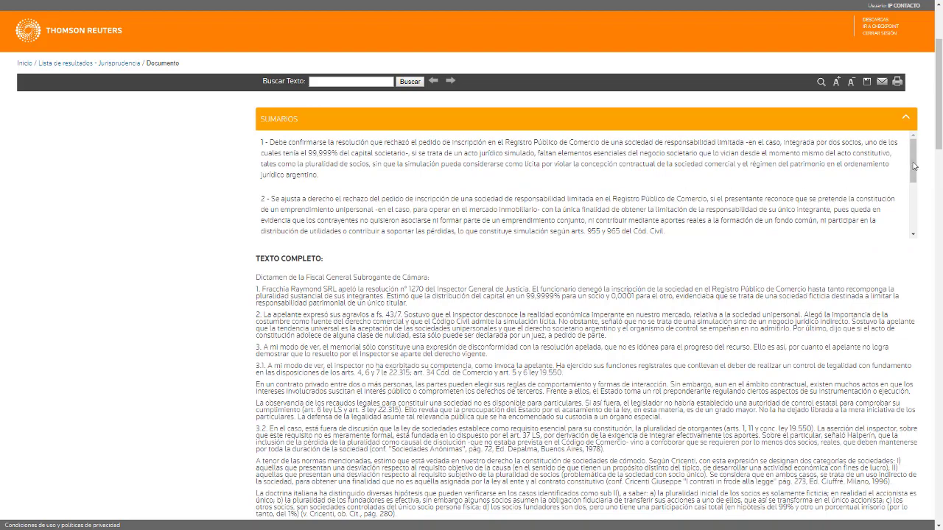
{"action": "left_click_drag", "start_coordinate": [913, 166], "coordinate": [912, 219]}
{"action": "scroll", "coordinate": [384, 291], "scroll_direction": "down", "scroll_amount": 4}
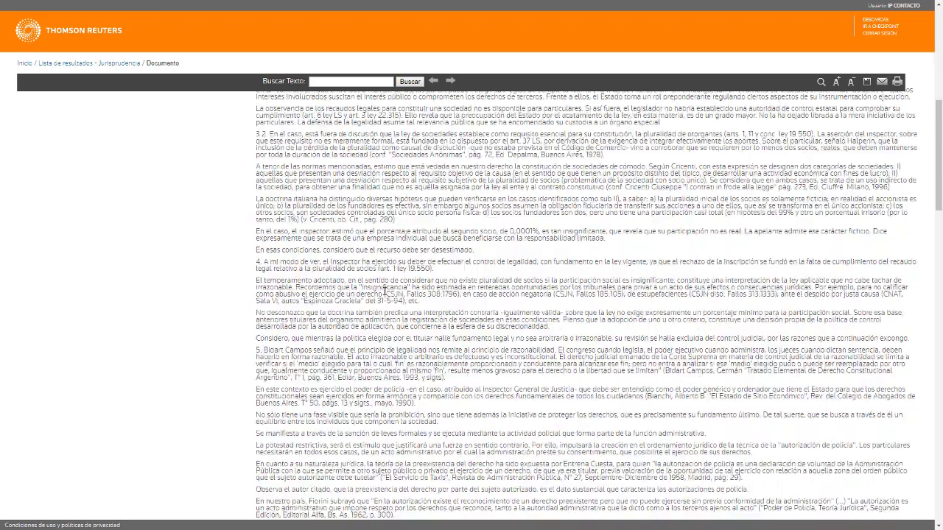
{"action": "scroll", "coordinate": [384, 291], "scroll_direction": "down", "scroll_amount": 7}
{"action": "scroll", "coordinate": [384, 291], "scroll_direction": "down", "scroll_amount": 10}
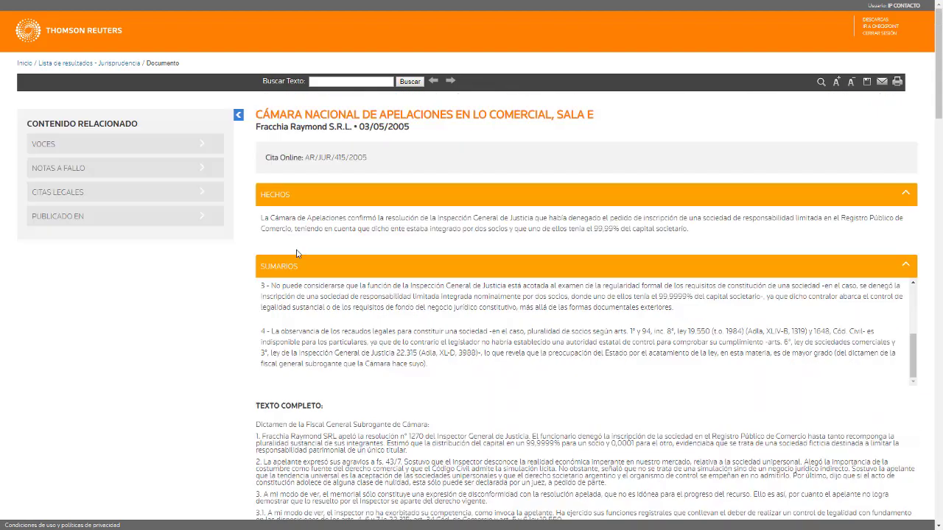
Look through the ruling's Voces terms down to the end of the list, including Sociedad Unipersonal.
{"action": "left_click", "coordinate": [200, 146]}
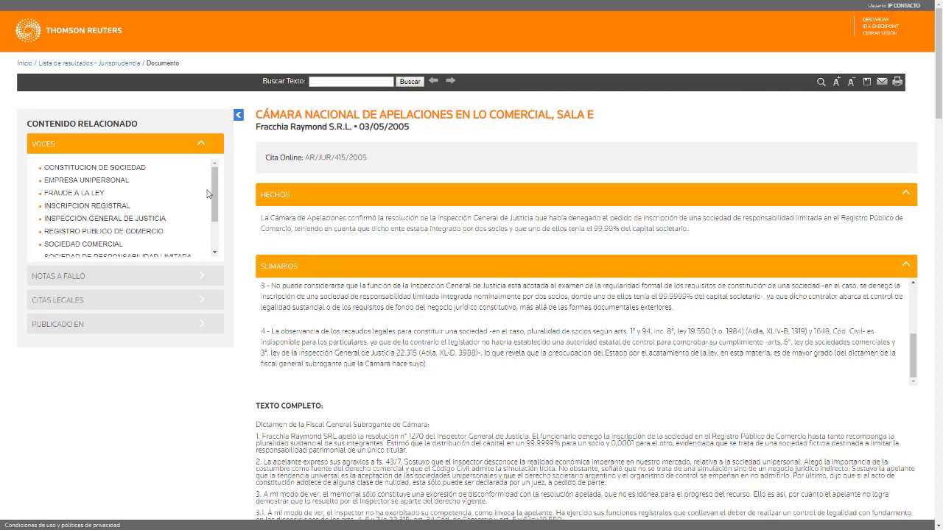
{"action": "left_click_drag", "start_coordinate": [214, 190], "coordinate": [214, 219]}
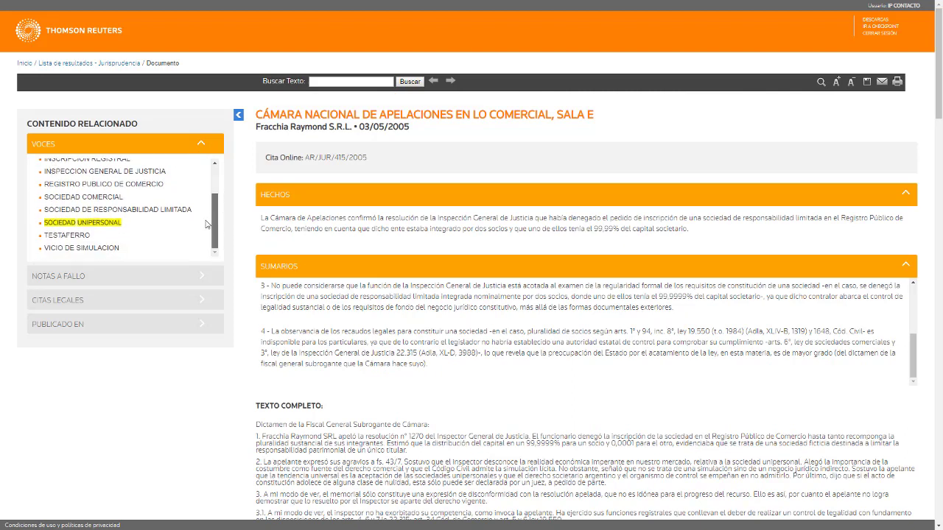
{"action": "left_click", "coordinate": [200, 147]}
Expand the ruling's Notas a fallo and preview the note "No más comodidades para las sociedades de cómodo".
{"action": "left_click", "coordinate": [206, 168]}
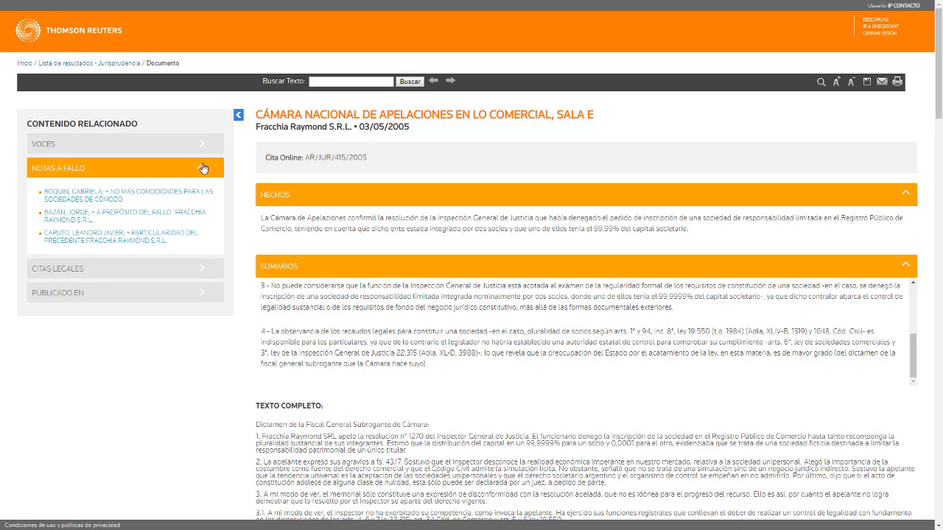
{"action": "left_click", "coordinate": [95, 198]}
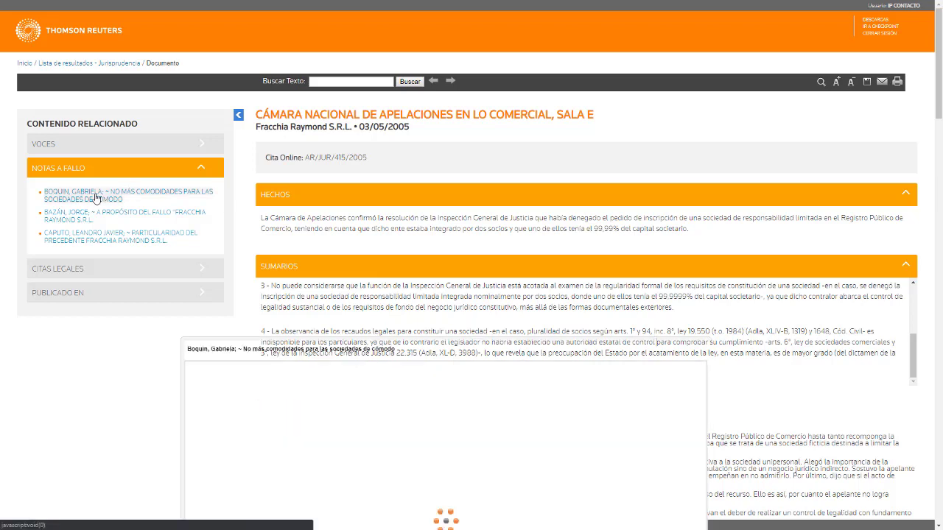
{"action": "left_click", "coordinate": [95, 197]}
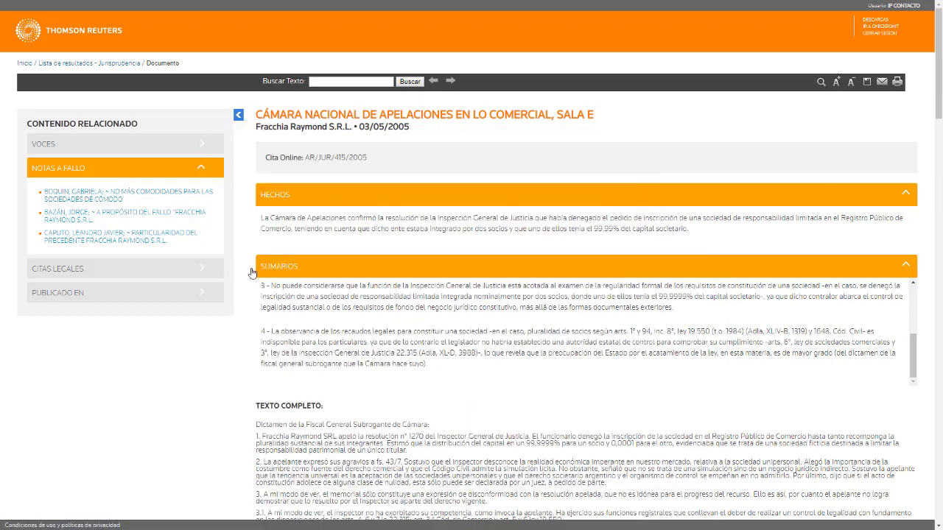
Expand the ruling's Citas legales and Publicado en sections and review the cited laws and publications.
{"action": "left_click", "coordinate": [206, 272]}
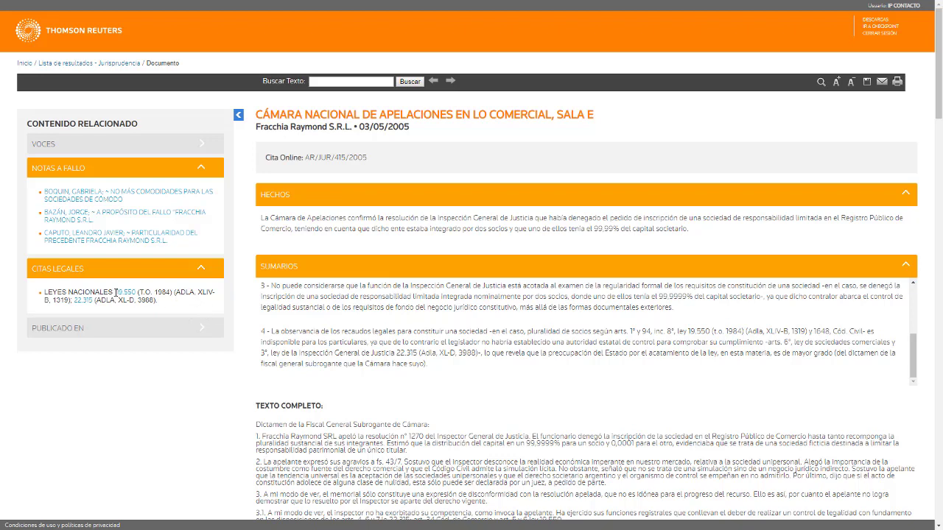
{"action": "left_click", "coordinate": [207, 327]}
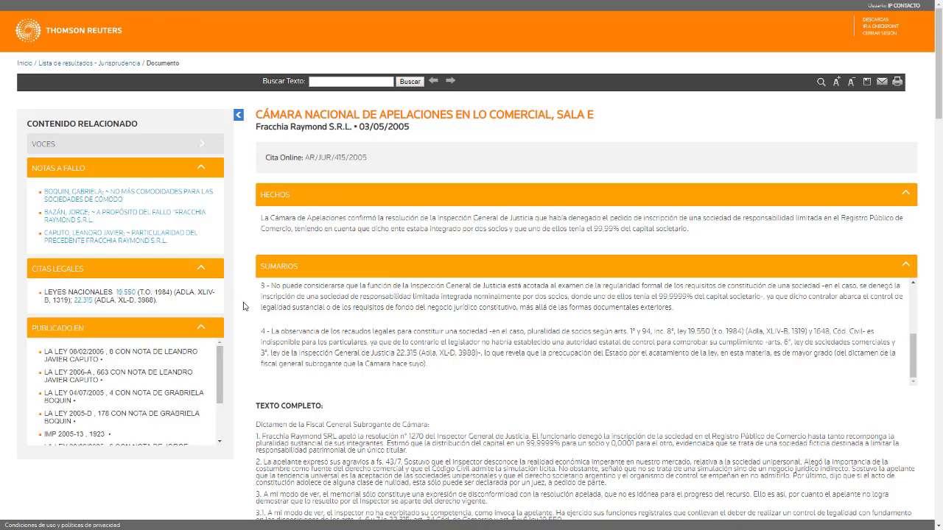
{"action": "scroll", "coordinate": [210, 346], "scroll_direction": "down", "scroll_amount": 3}
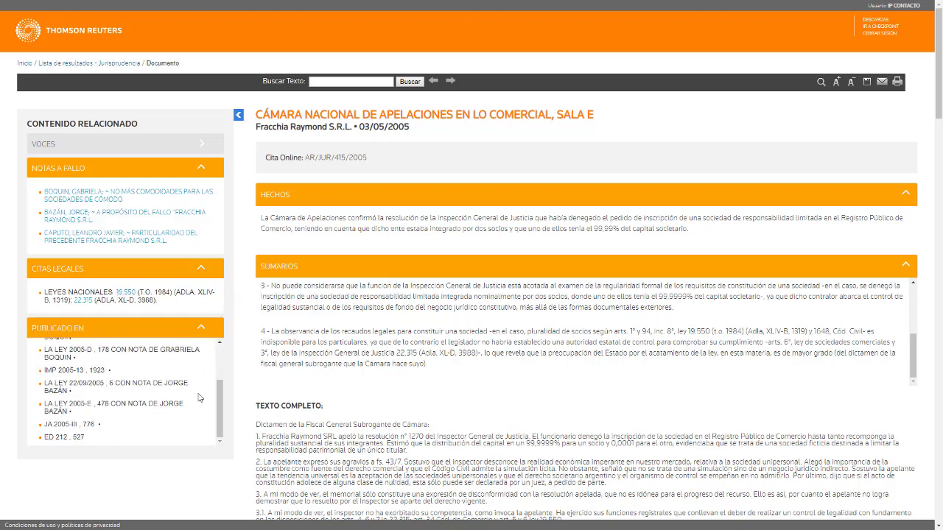
{"action": "scroll", "coordinate": [198, 397], "scroll_direction": "up", "scroll_amount": 3}
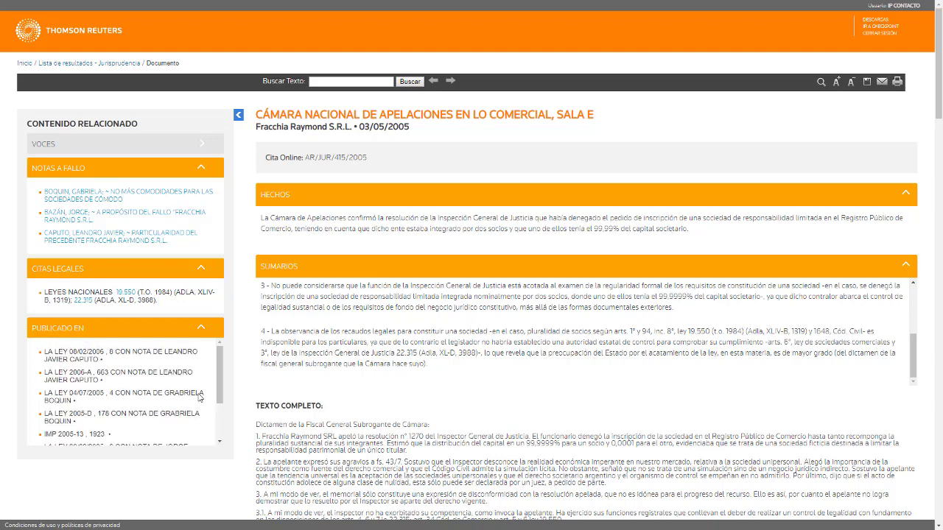
Return to the Jurisprudencia results and expand the Tribunales Nacionales branch of the court filter.
{"action": "right_click", "coordinate": [251, 181]}
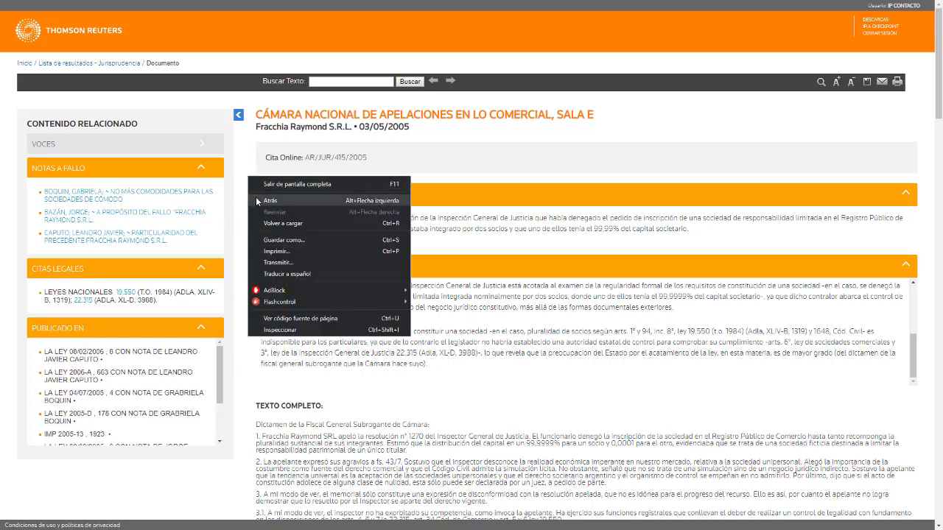
{"action": "left_click", "coordinate": [258, 200]}
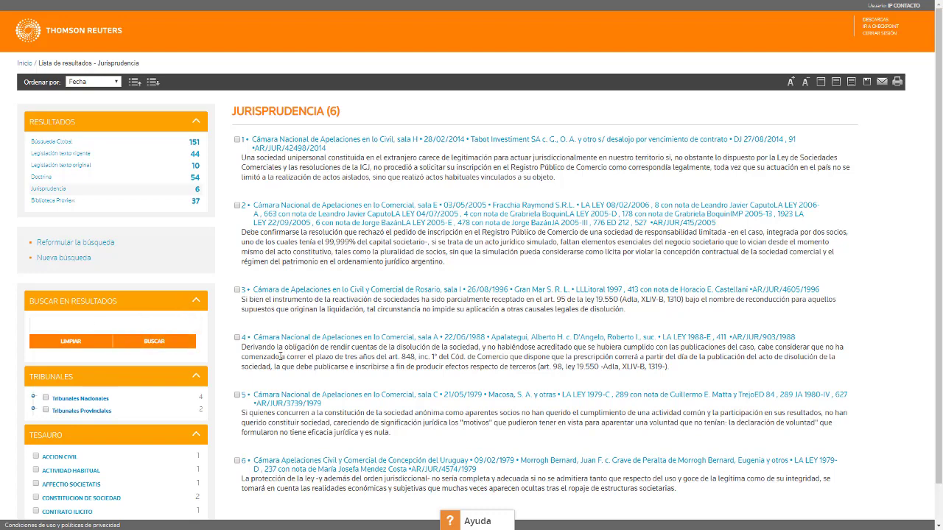
{"action": "left_click", "coordinate": [33, 400]}
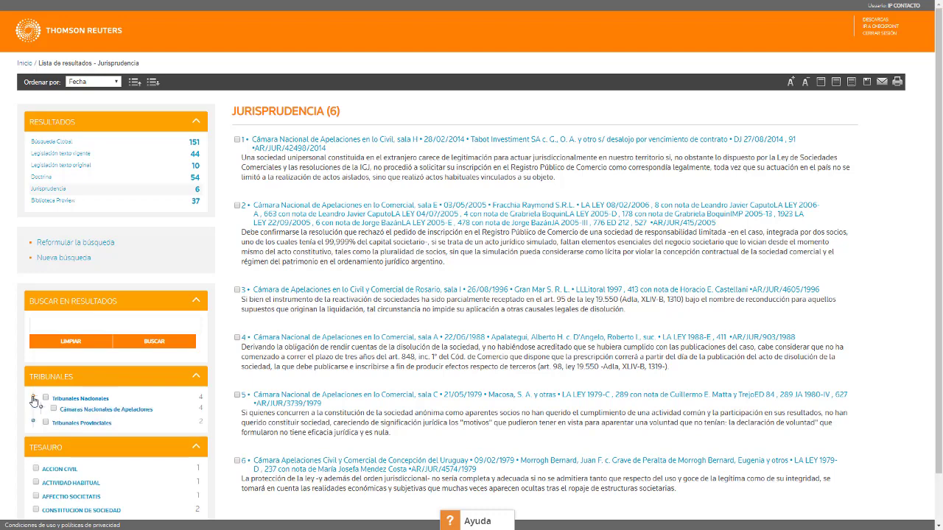
Collapse the Tribunales Nacionales branch, review the provinces under Tribunales Provinciales, and collapse that branch too.
{"action": "left_click", "coordinate": [33, 400]}
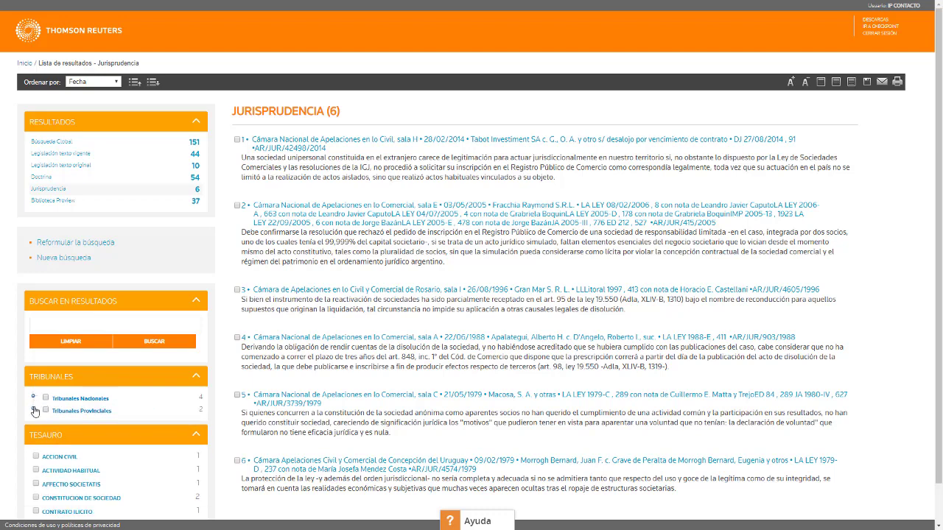
{"action": "left_click", "coordinate": [33, 409]}
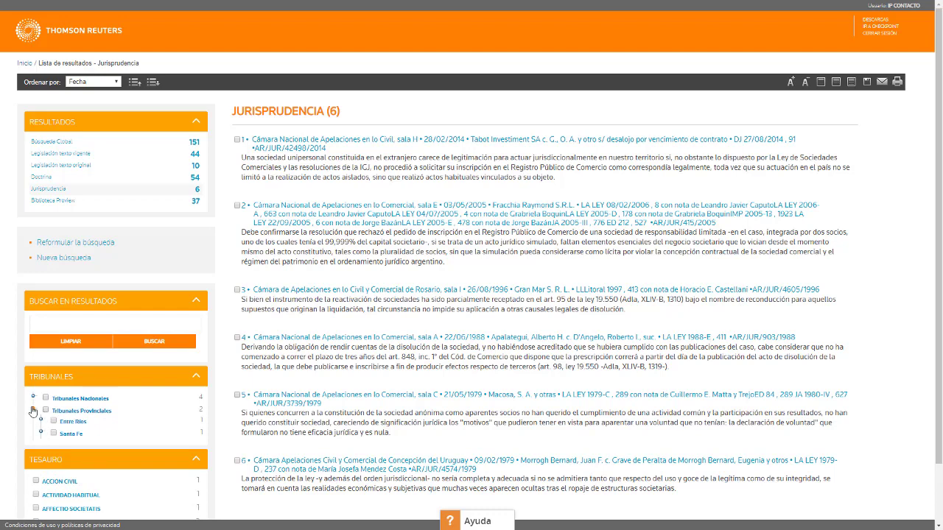
{"action": "left_click", "coordinate": [33, 409]}
Open the complete Tesauro filter list, look through all its terms, and close it without applying a filter.
{"action": "scroll", "coordinate": [26, 440], "scroll_direction": "down", "scroll_amount": 1}
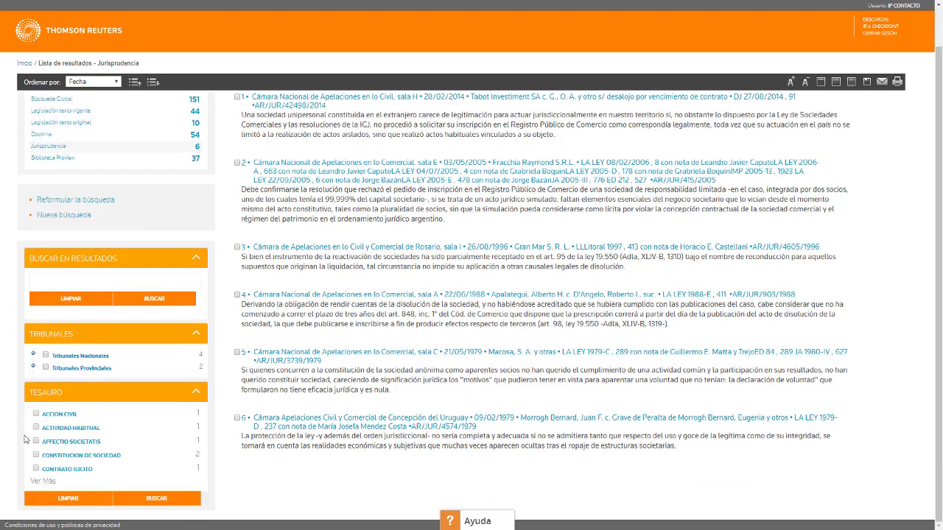
{"action": "left_click", "coordinate": [44, 481]}
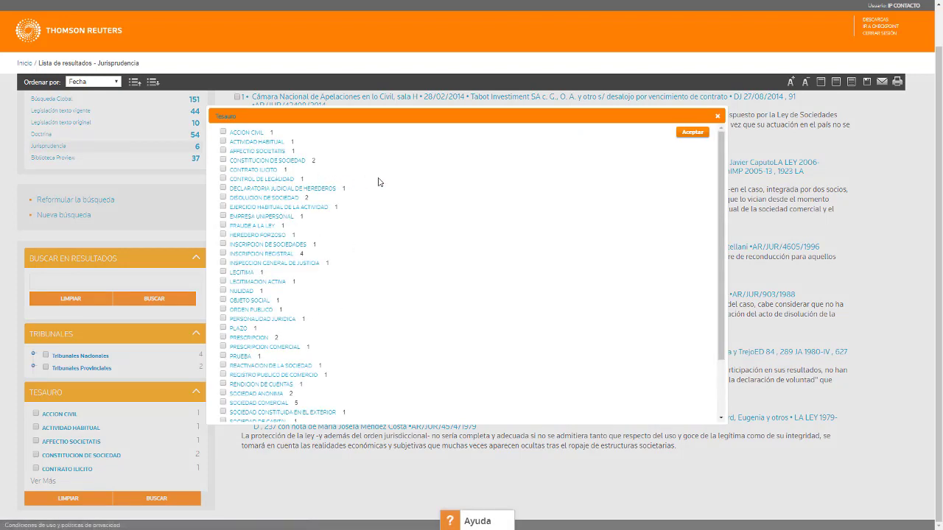
{"action": "scroll", "coordinate": [378, 182], "scroll_direction": "down", "scroll_amount": 2}
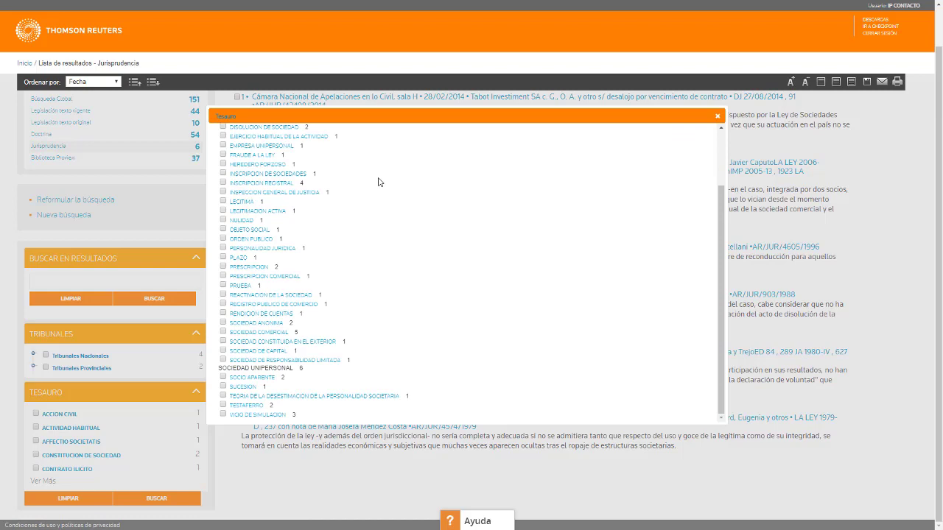
{"action": "scroll", "coordinate": [390, 301], "scroll_direction": "up", "scroll_amount": 3}
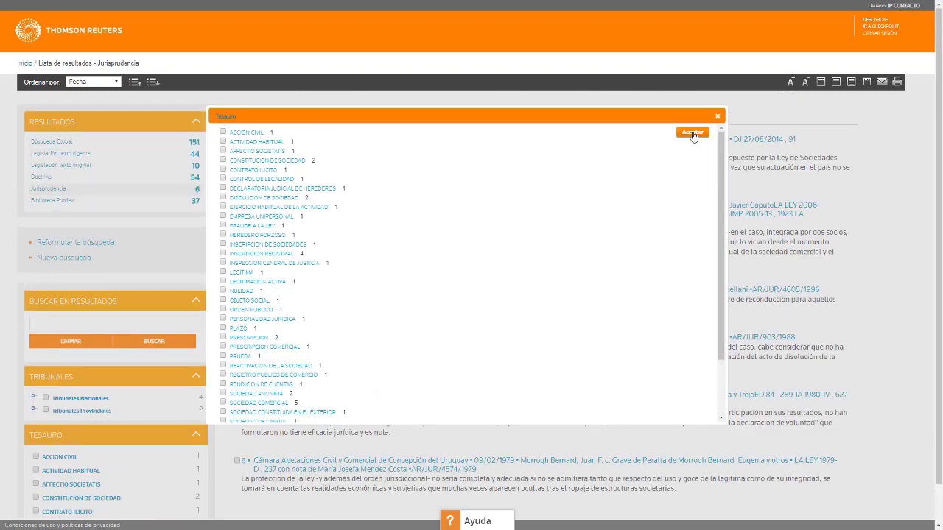
{"action": "left_click", "coordinate": [719, 117]}
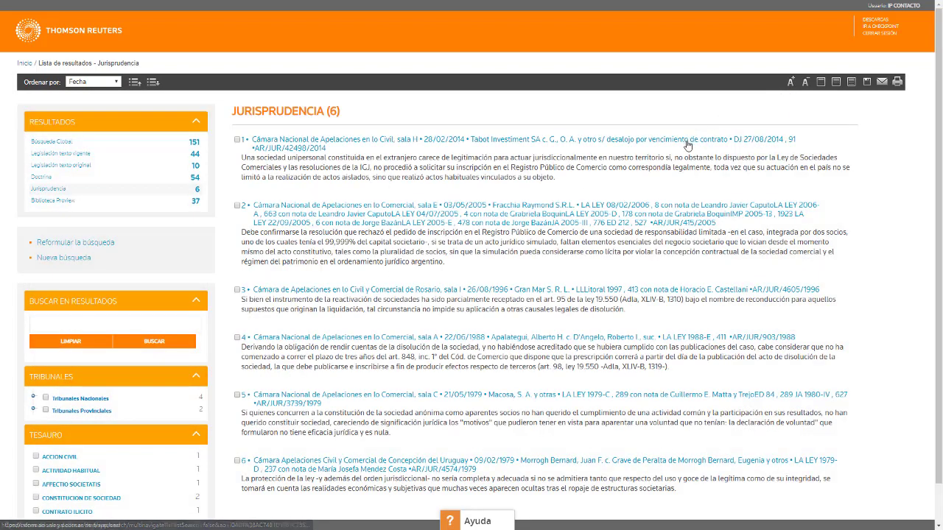
Go back through the Doctrina results to the global results list and return to the home search page.
{"action": "right_click", "coordinate": [229, 236]}
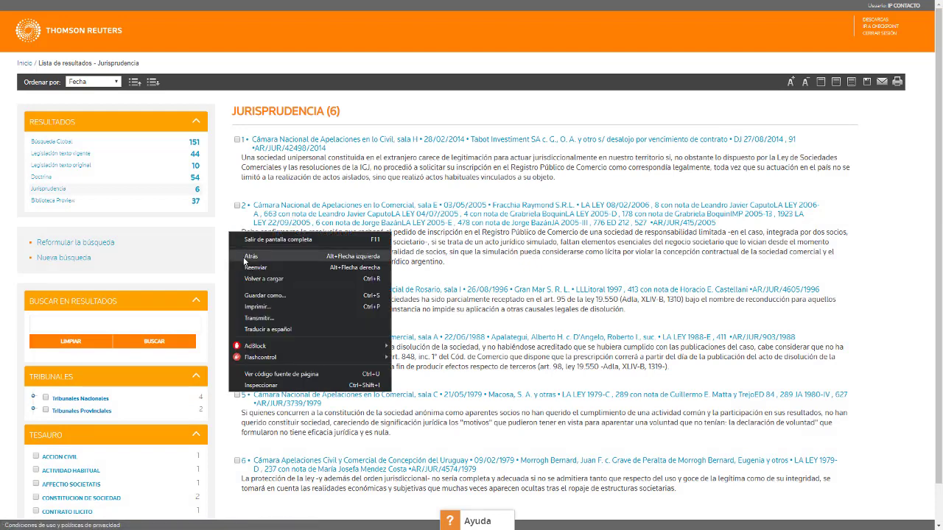
{"action": "left_click", "coordinate": [244, 260]}
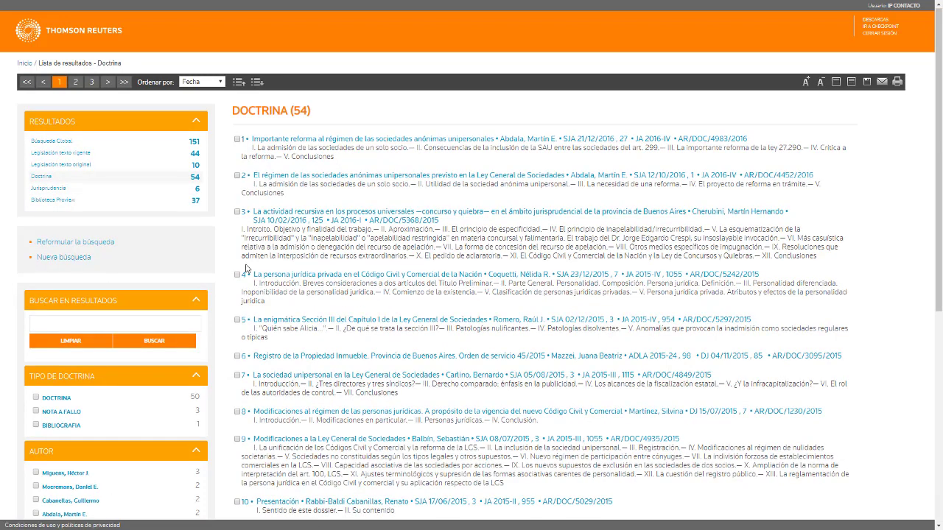
{"action": "right_click", "coordinate": [226, 245]}
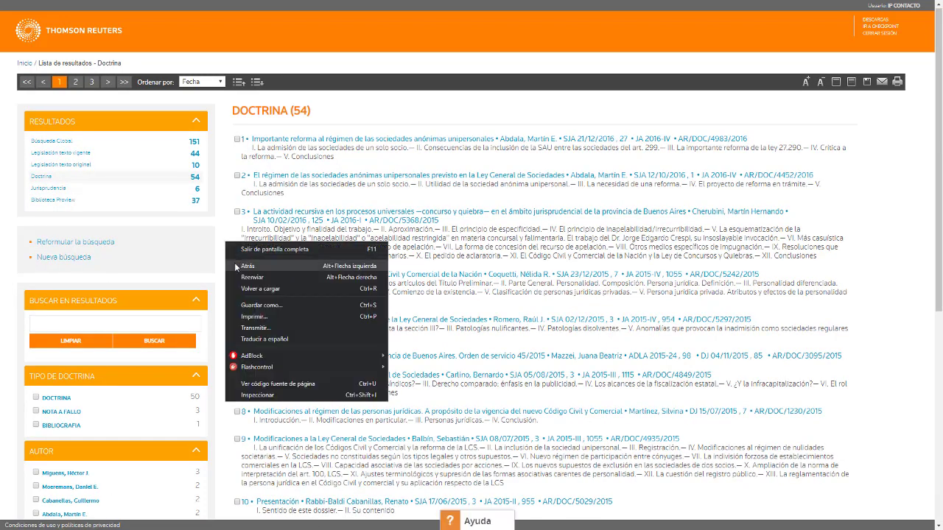
{"action": "left_click", "coordinate": [231, 250]}
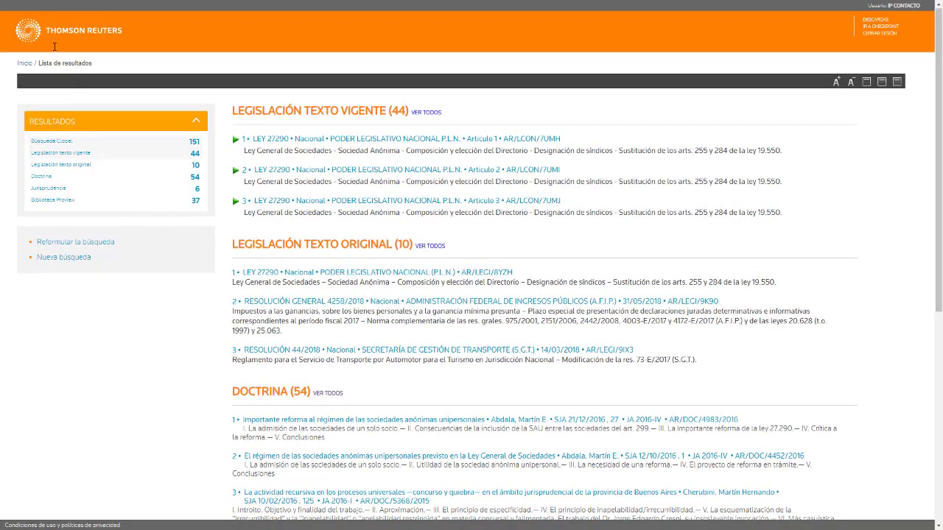
{"action": "left_click", "coordinate": [33, 32]}
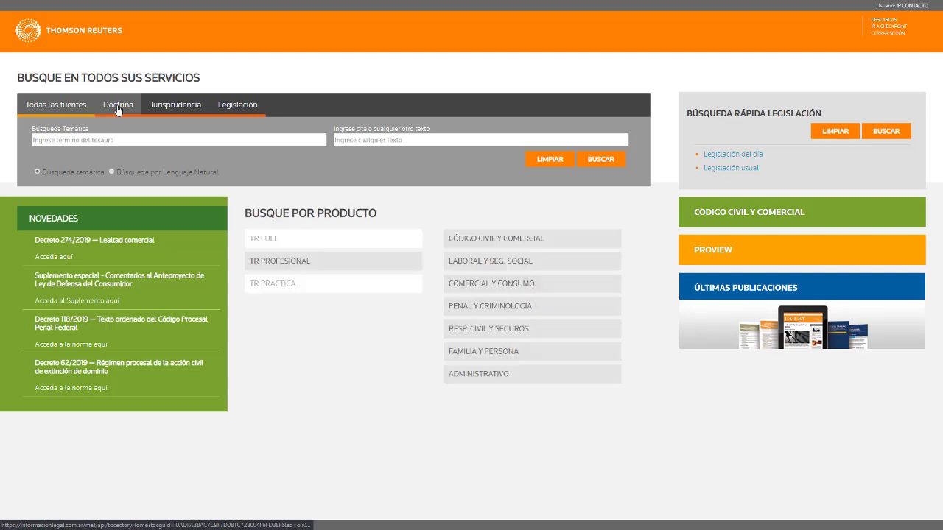
Open the Doctrina search form and go over its Búsqueda Temática, Título, Palabra Libre, Autor and Cita online fields.
{"action": "left_click", "coordinate": [117, 107]}
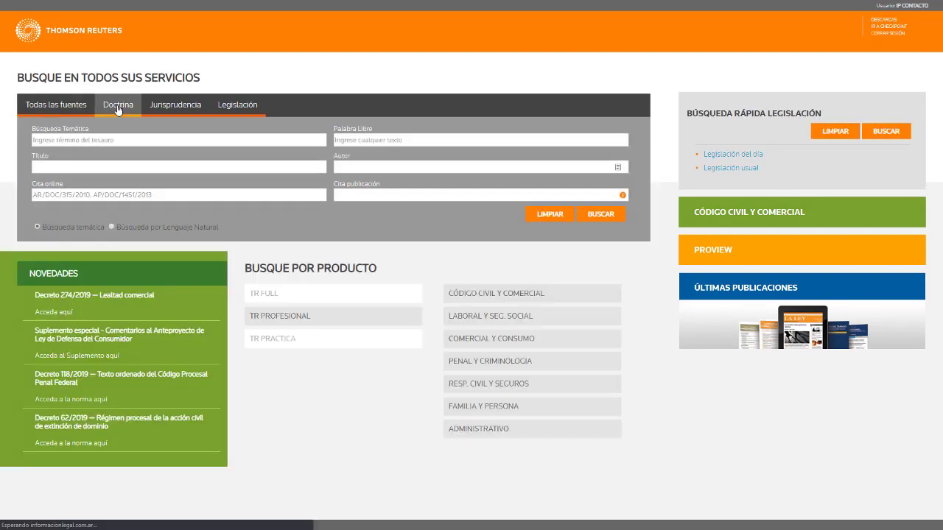
{"action": "left_click", "coordinate": [106, 138]}
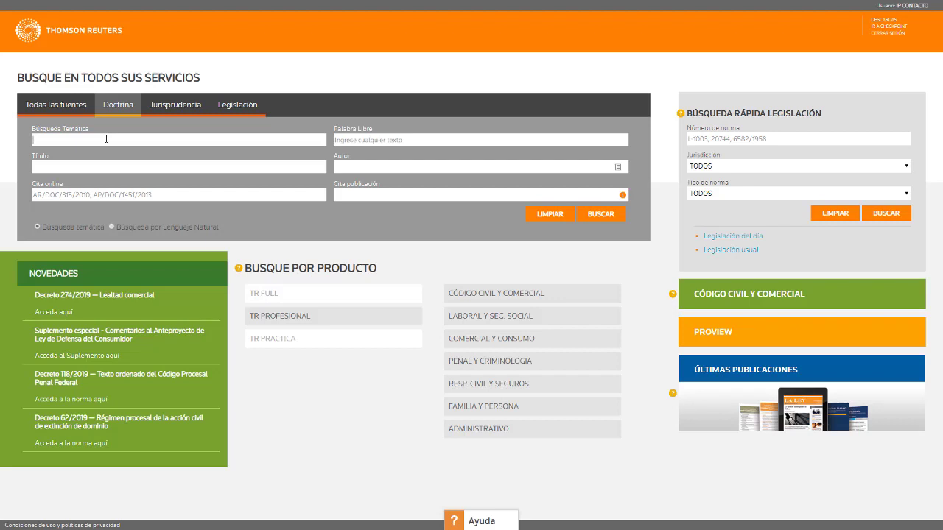
{"action": "left_click", "coordinate": [105, 165]}
{"action": "left_click", "coordinate": [350, 142]}
{"action": "left_click", "coordinate": [319, 168]}
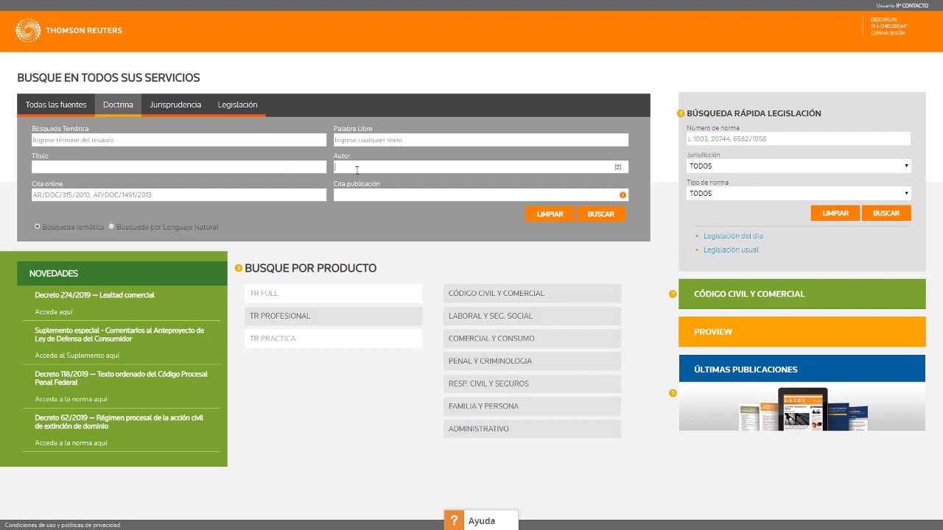
{"action": "left_click", "coordinate": [264, 198]}
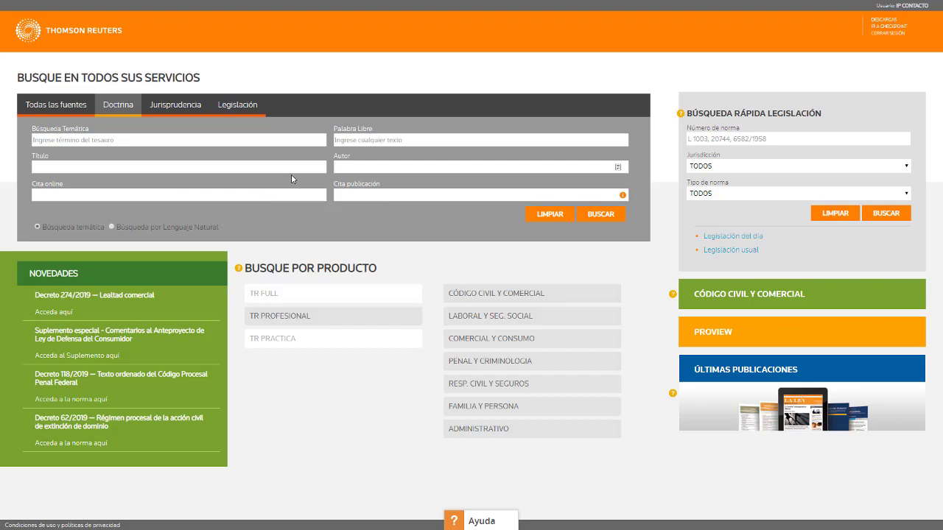
Enter part of the author's surname in Autor, choose the second suggested author, and run the doctrine search.
{"action": "left_click", "coordinate": [363, 170]}
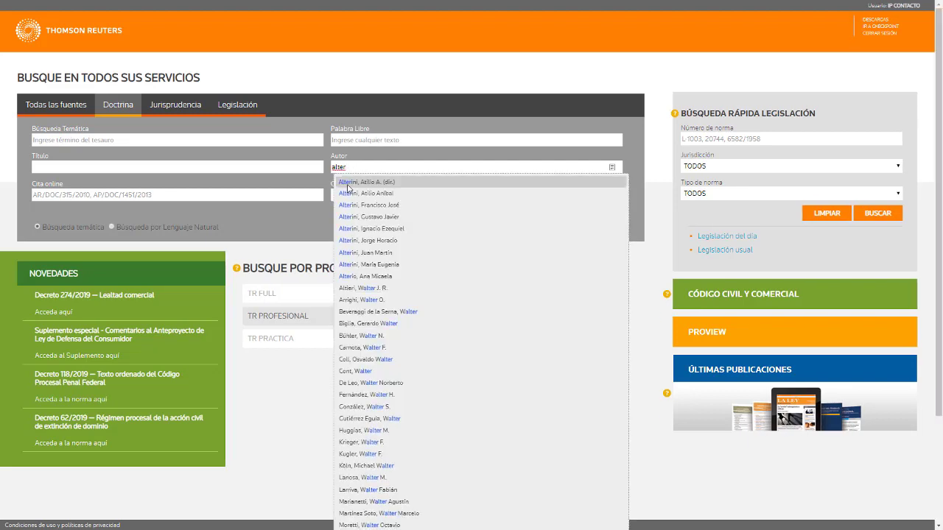
{"action": "left_click", "coordinate": [345, 196]}
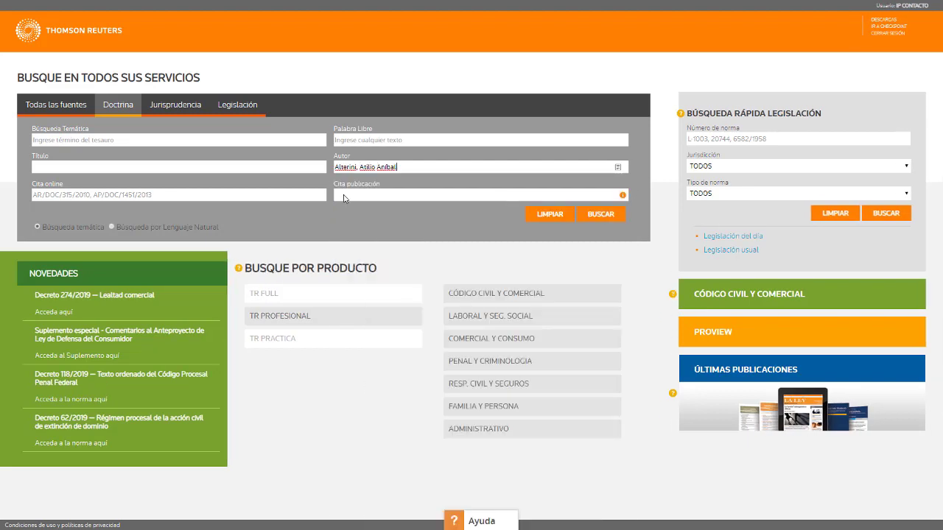
{"action": "left_click", "coordinate": [597, 216]}
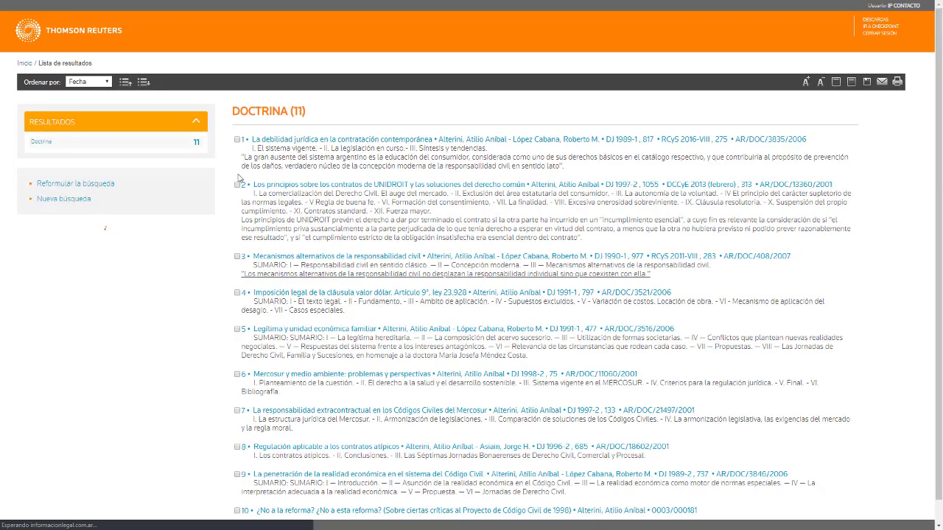
Look through the author's doctrine results and the available Tipo de Doctrina, Autor and Tesauro filters.
{"action": "scroll", "coordinate": [212, 210], "scroll_direction": "down", "scroll_amount": 1}
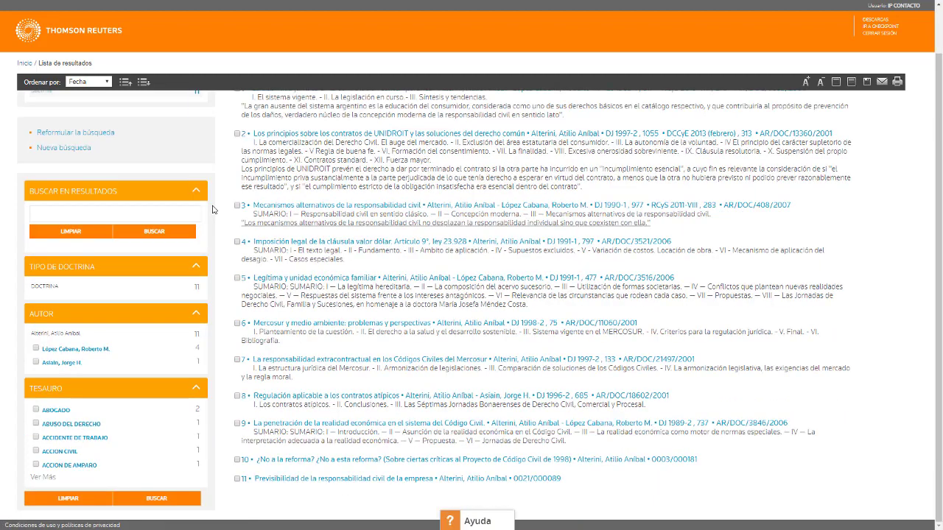
{"action": "scroll", "coordinate": [212, 210], "scroll_direction": "up", "scroll_amount": 1}
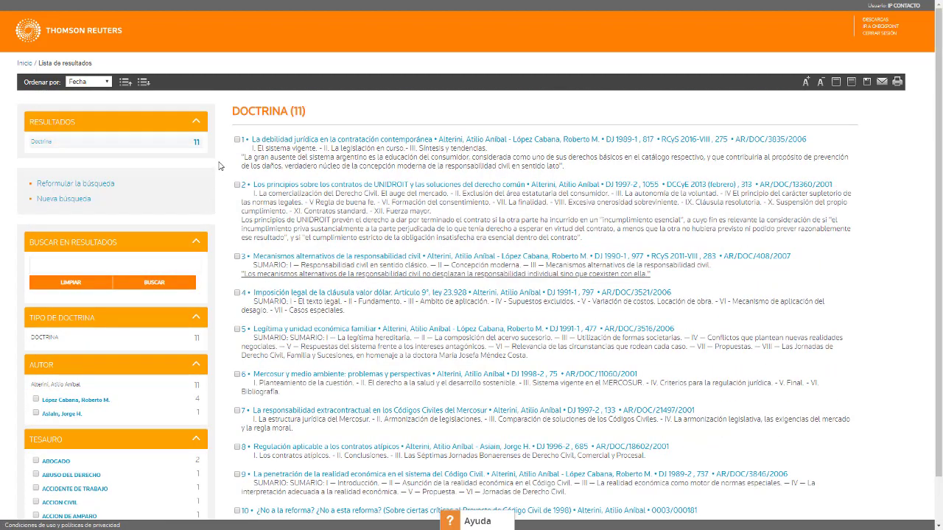
{"action": "scroll", "coordinate": [219, 166], "scroll_direction": "down", "scroll_amount": 1}
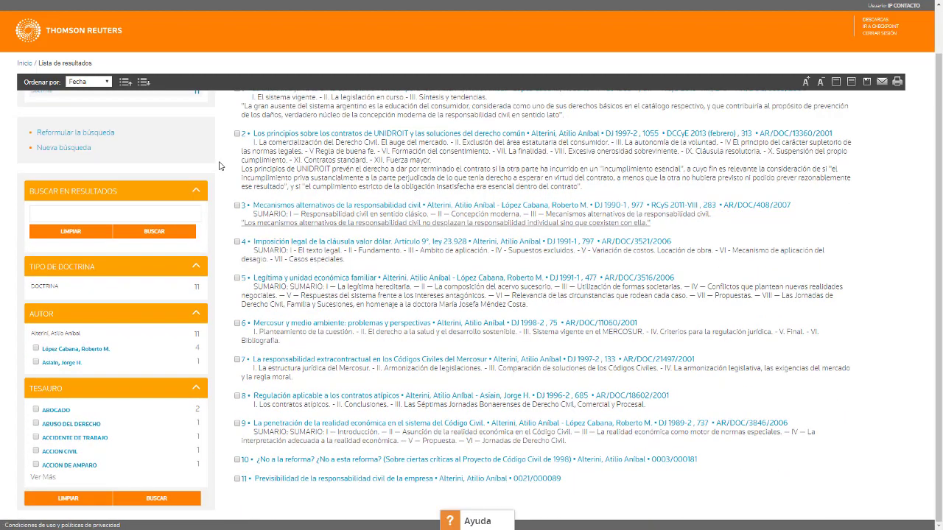
{"action": "scroll", "coordinate": [219, 166], "scroll_direction": "up", "scroll_amount": 1}
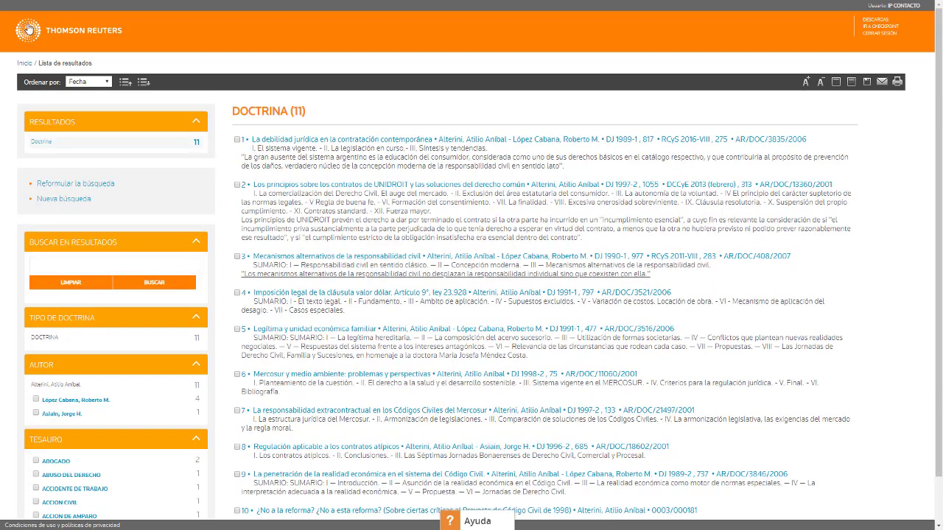
Return to the home page, open the Jurisprudencia form's Tribunal list, and preview the courts under Tribunales Nacionales.
{"action": "left_click", "coordinate": [28, 30]}
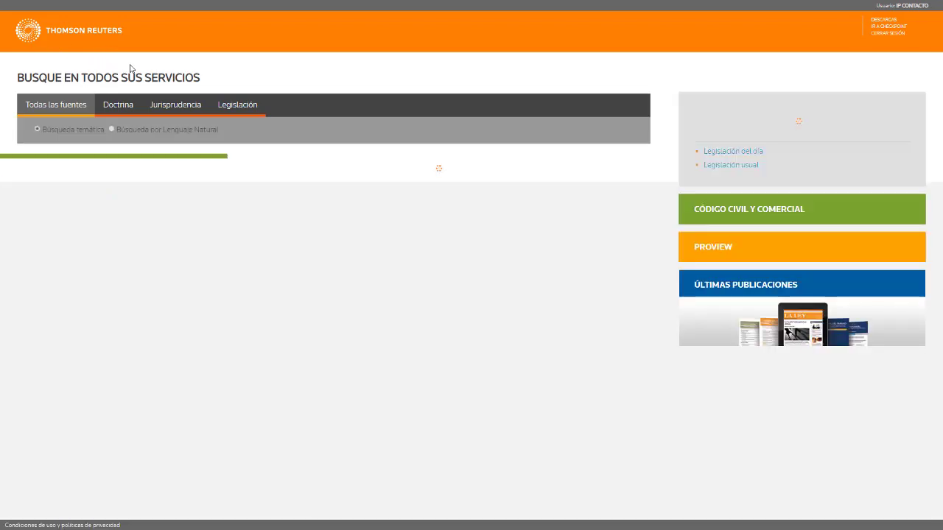
{"action": "left_click", "coordinate": [168, 110]}
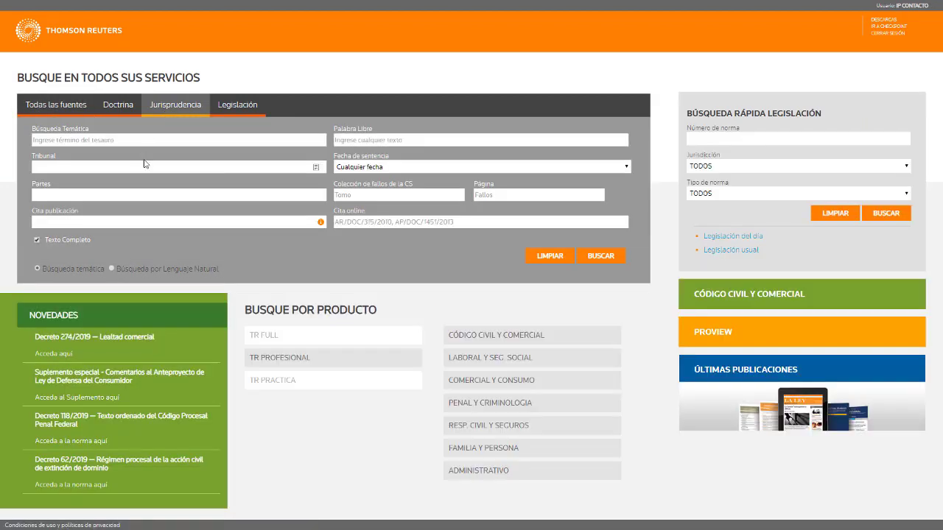
{"action": "left_click", "coordinate": [314, 167]}
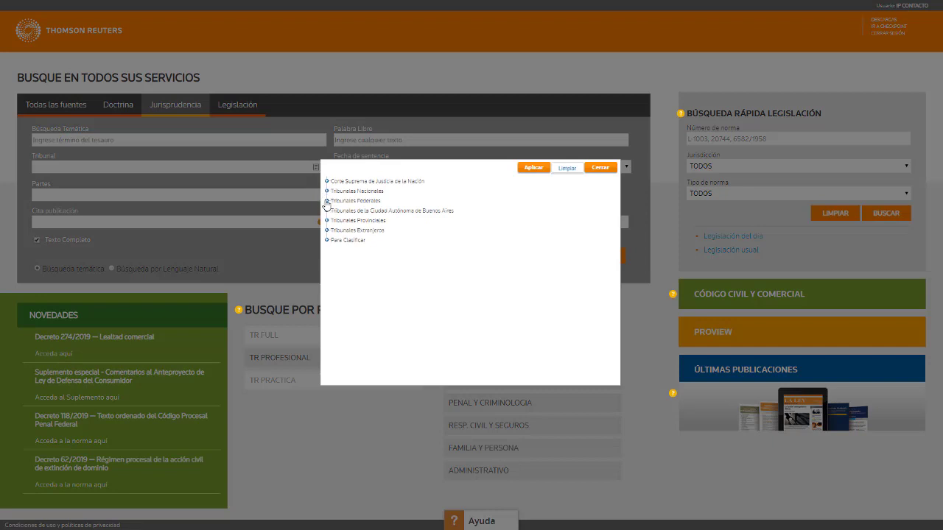
{"action": "left_click", "coordinate": [326, 193]}
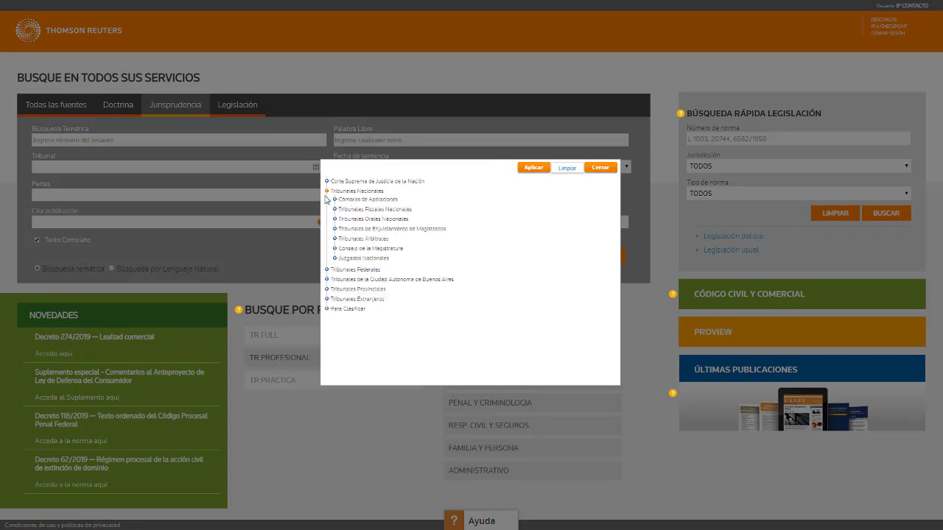
{"action": "left_click", "coordinate": [326, 193]}
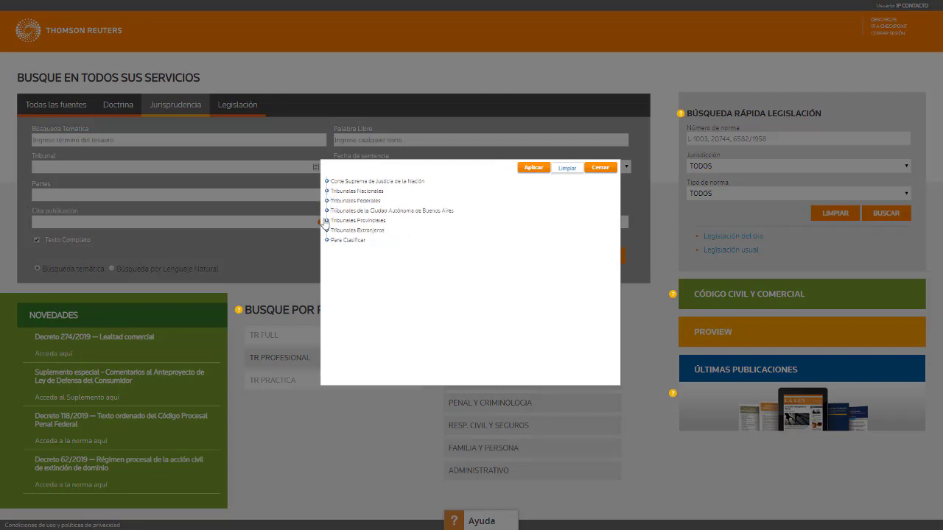
Set the court to Suprema Corte de Justicia de la Provincia de Mendoza, found under Tribunales Provinciales, Mendoza, Mendoza.
{"action": "left_click", "coordinate": [326, 220]}
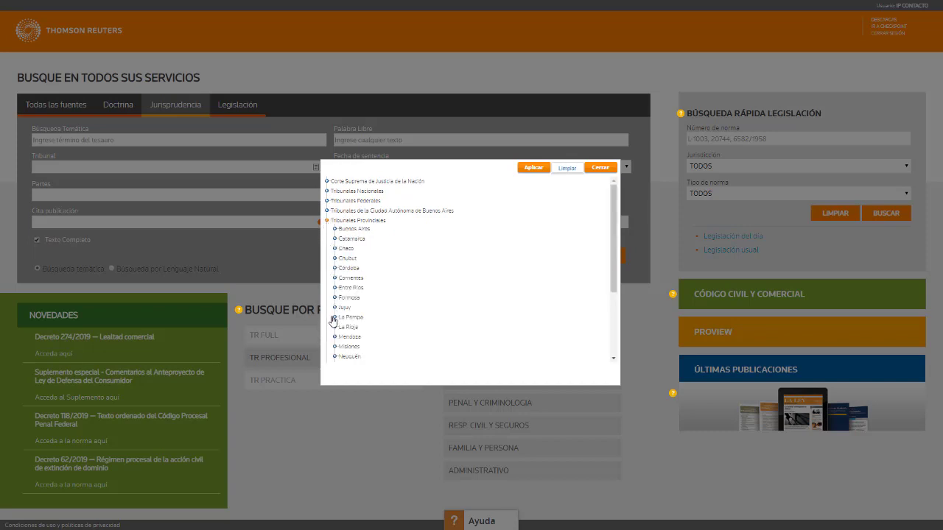
{"action": "left_click", "coordinate": [334, 337]}
{"action": "scroll", "coordinate": [336, 344], "scroll_direction": "down", "scroll_amount": 2}
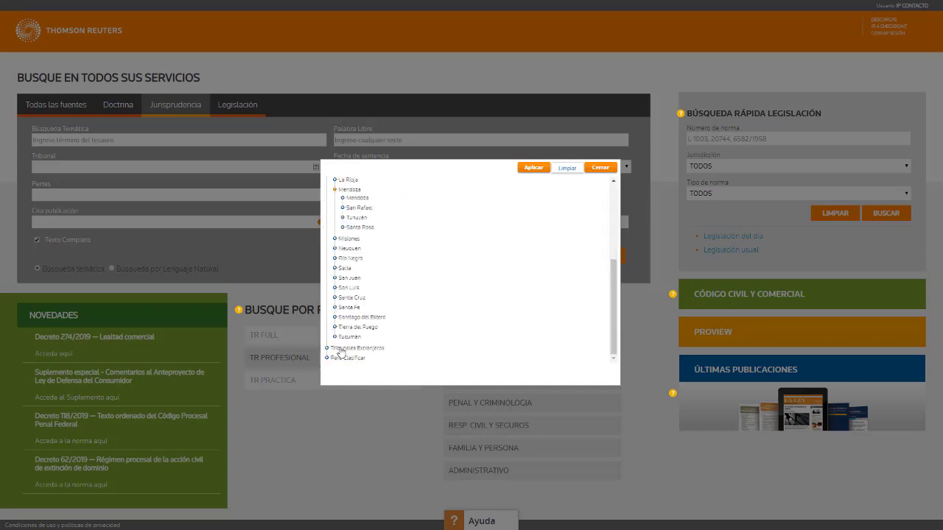
{"action": "left_click", "coordinate": [342, 198]}
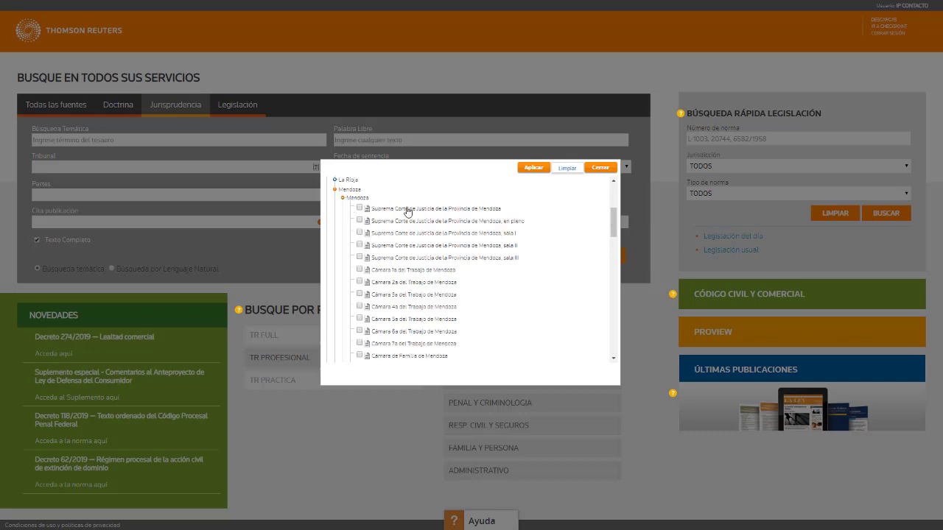
{"action": "left_click", "coordinate": [360, 208]}
{"action": "left_click", "coordinate": [532, 171]}
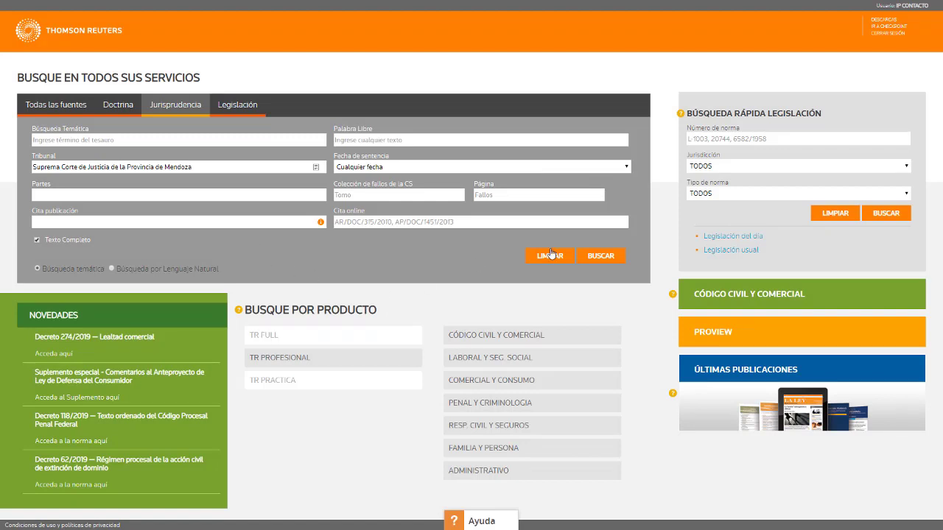
Run the case-law search for the chosen court, look through the Jurisprudencia results, and return to the home page.
{"action": "left_click", "coordinate": [602, 259]}
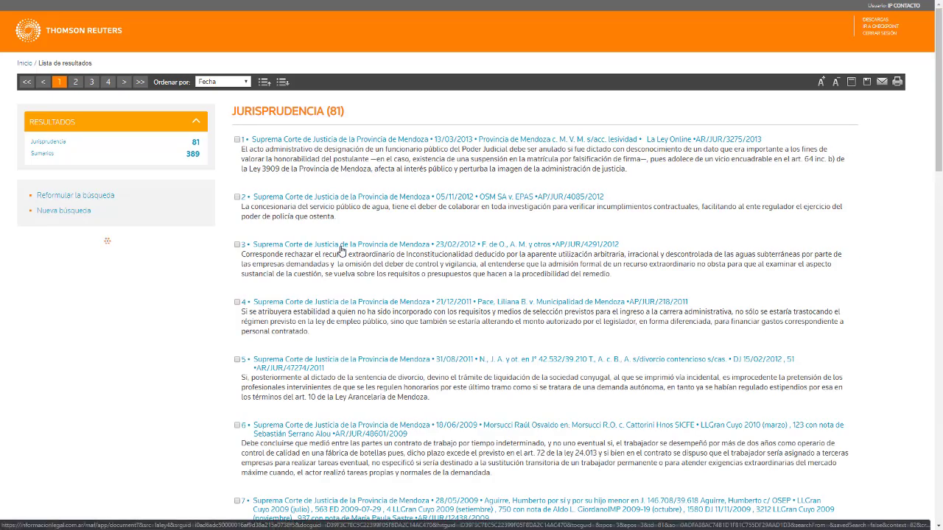
{"action": "scroll", "coordinate": [341, 250], "scroll_direction": "down", "scroll_amount": 10}
{"action": "scroll", "coordinate": [341, 250], "scroll_direction": "up", "scroll_amount": 10}
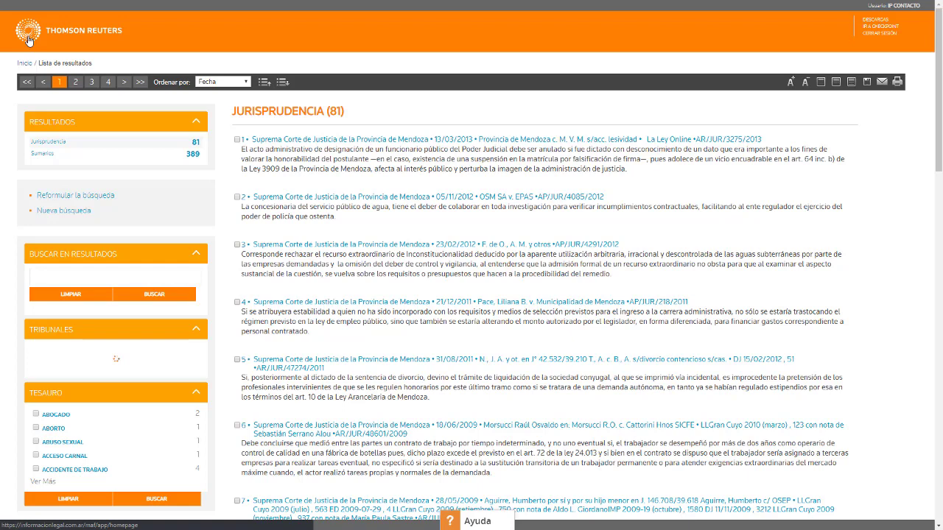
{"action": "left_click", "coordinate": [30, 42]}
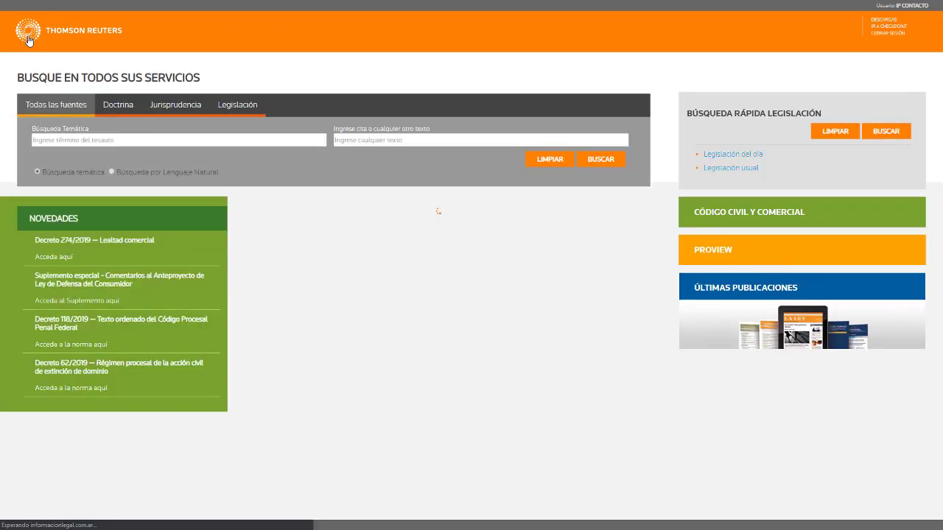
Open the Legislación search form and look through its Tipo de norma and Jurisdicción lists and the Número de norma field.
{"action": "left_click", "coordinate": [250, 105]}
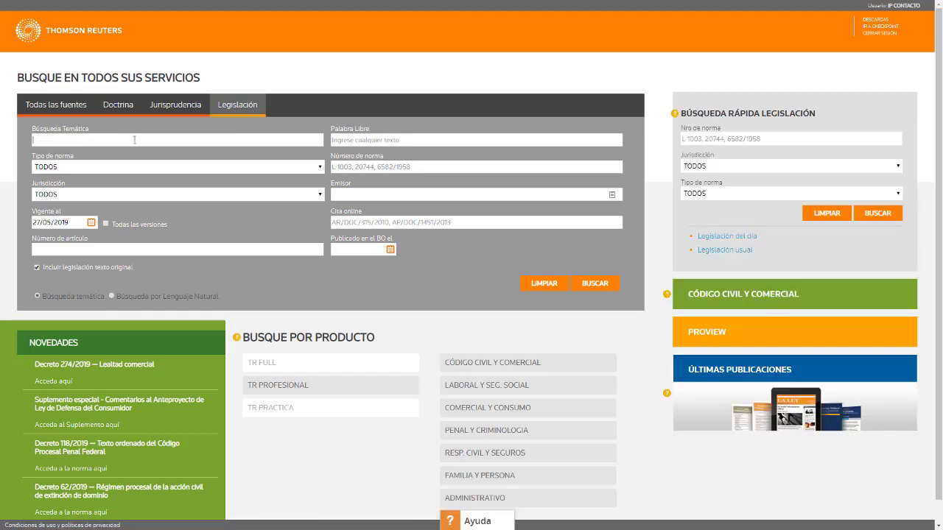
{"action": "left_click", "coordinate": [140, 171]}
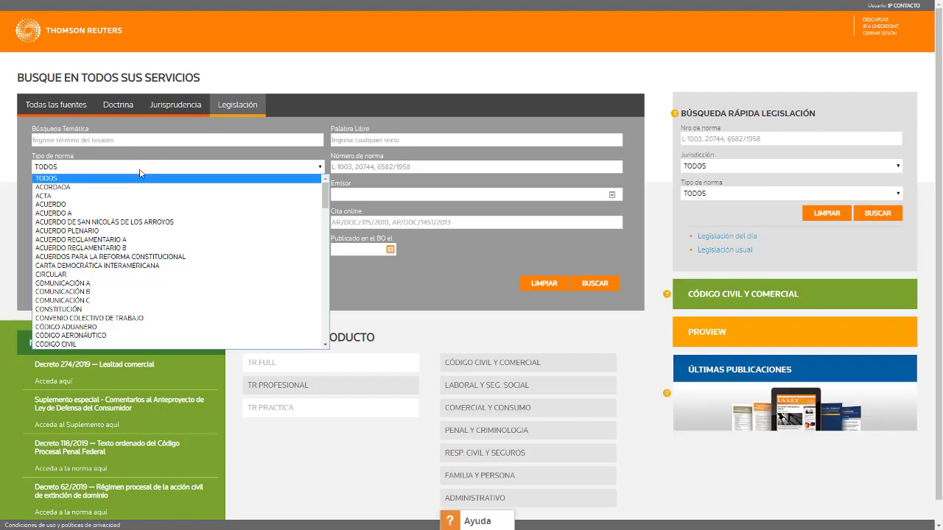
{"action": "left_click", "coordinate": [140, 171]}
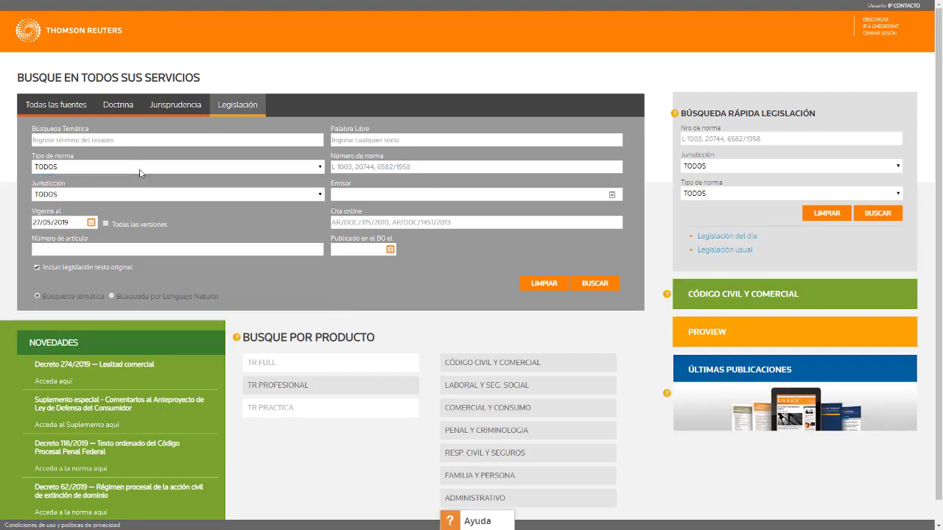
{"action": "left_click", "coordinate": [144, 196]}
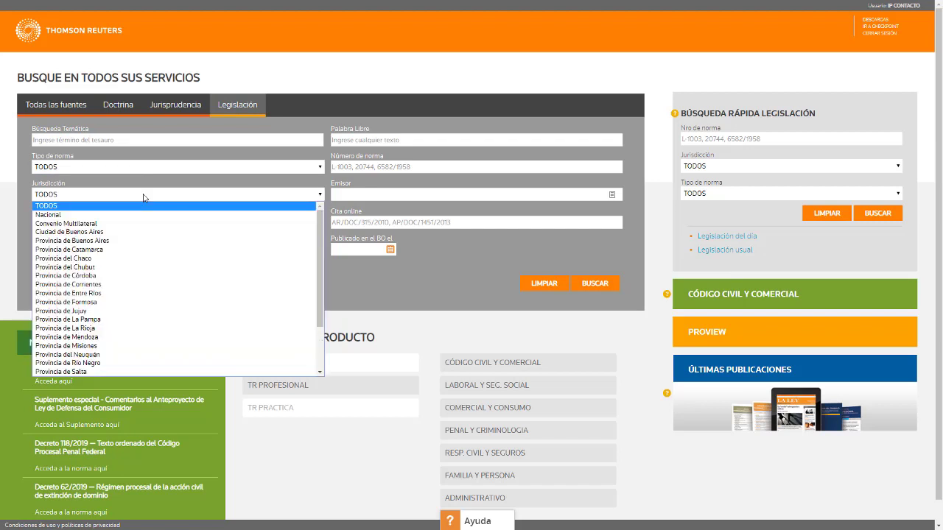
{"action": "left_click", "coordinate": [144, 196]}
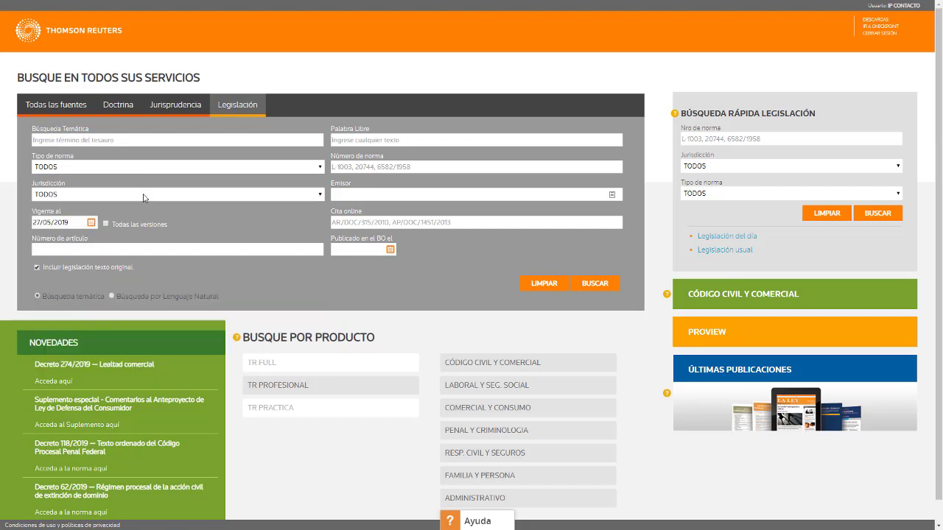
{"action": "left_click", "coordinate": [444, 165]}
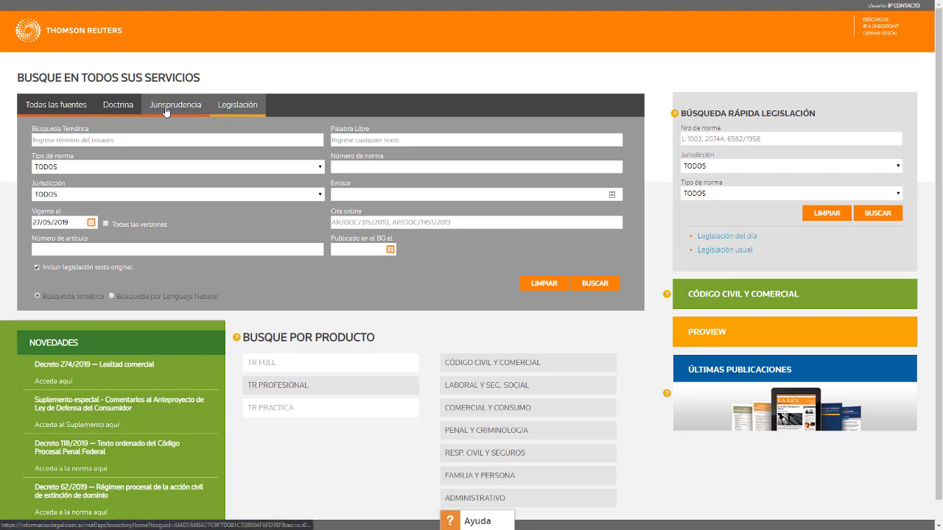
{"action": "scroll", "coordinate": [186, 221], "scroll_direction": "down", "scroll_amount": 1}
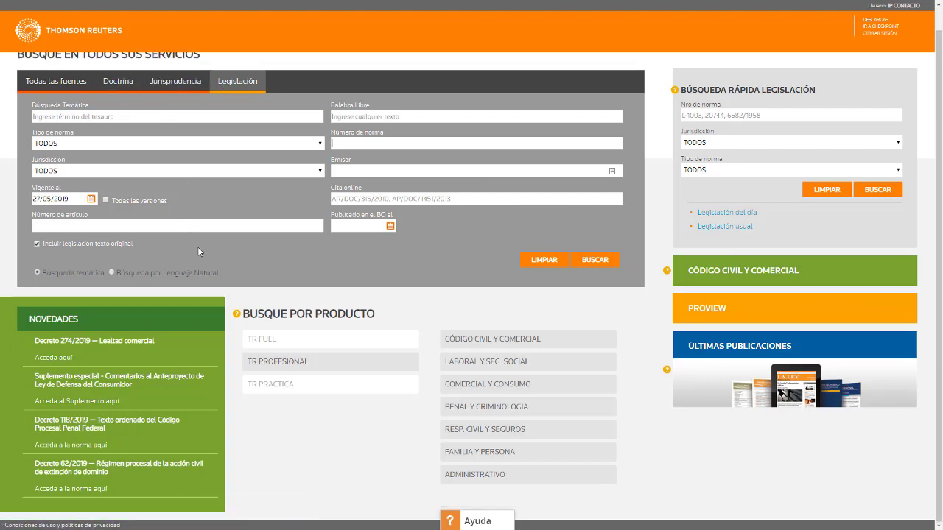
Open the TR Profesional product, its Herramientas del estudio jurídico section, and the Técnica Jurídica del juicio de desalojo document.
{"action": "left_click", "coordinate": [267, 370]}
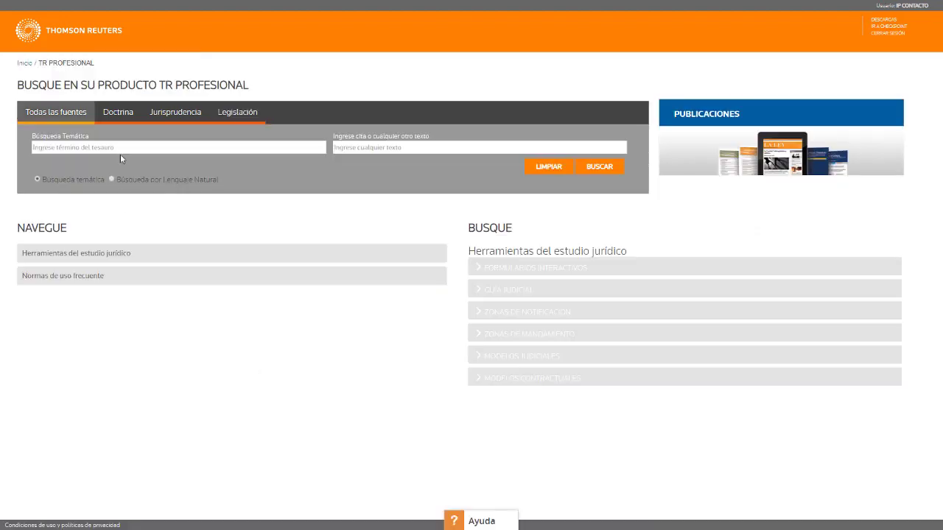
{"action": "left_click", "coordinate": [247, 257]}
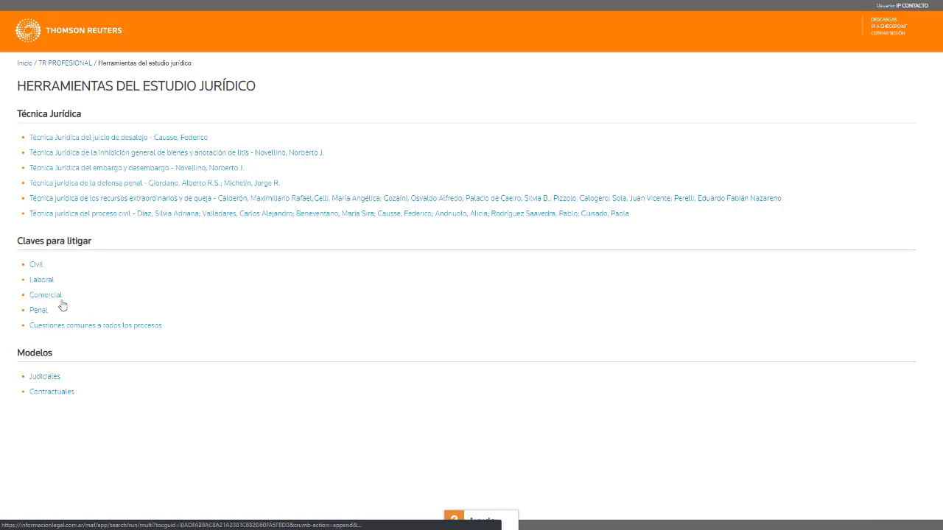
{"action": "left_click", "coordinate": [111, 140]}
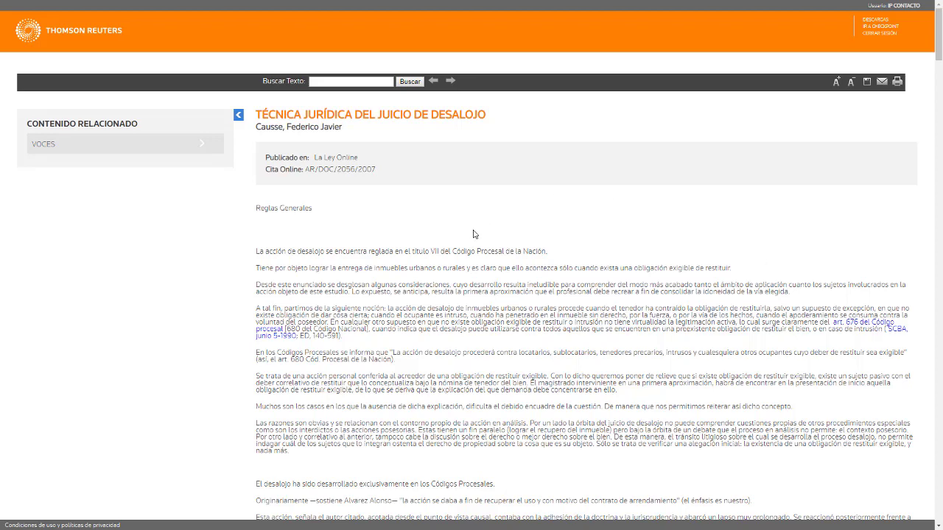
Look over the eviction document, preview its email dialog without sending, and return to the Herramientas del estudio jurídico page.
{"action": "scroll", "coordinate": [474, 231], "scroll_direction": "down", "scroll_amount": 2}
{"action": "scroll", "coordinate": [582, 239], "scroll_direction": "up", "scroll_amount": 2}
{"action": "left_click", "coordinate": [881, 81]}
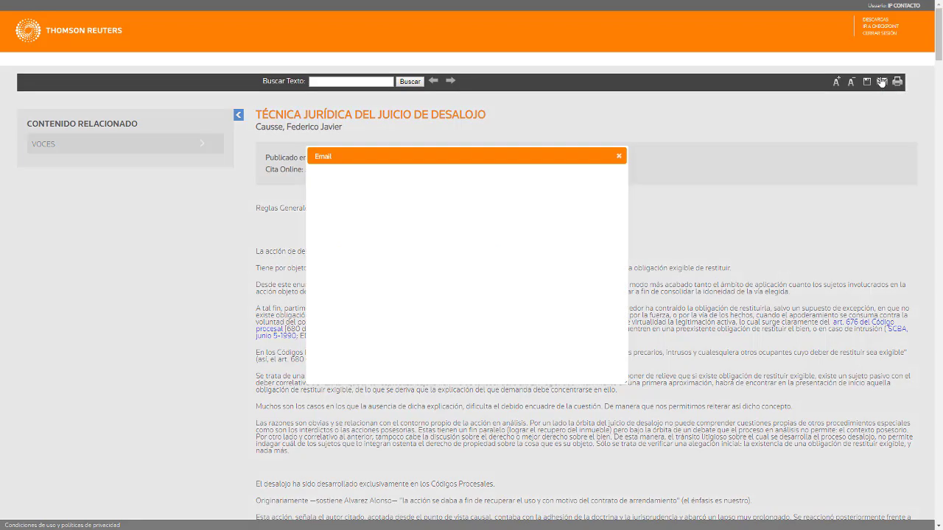
{"action": "left_click", "coordinate": [618, 156]}
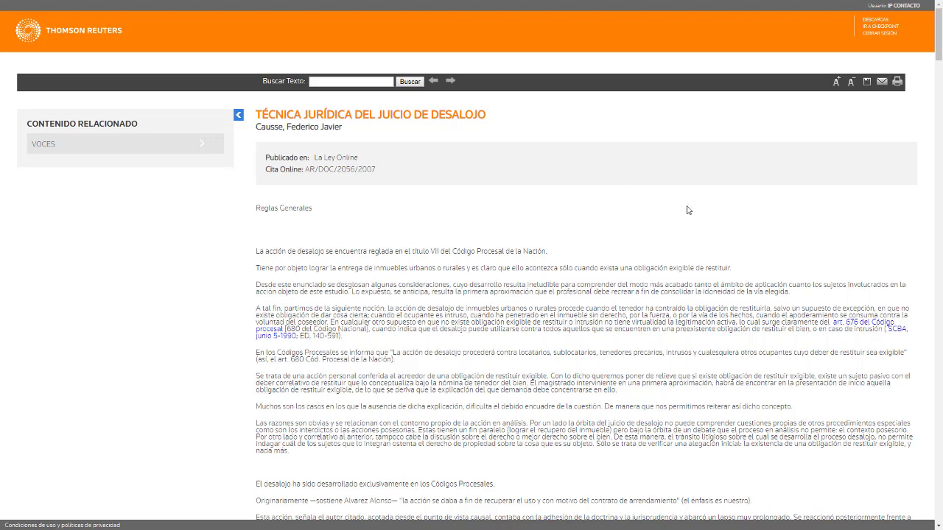
{"action": "right_click", "coordinate": [232, 249]}
{"action": "left_click", "coordinate": [251, 270]}
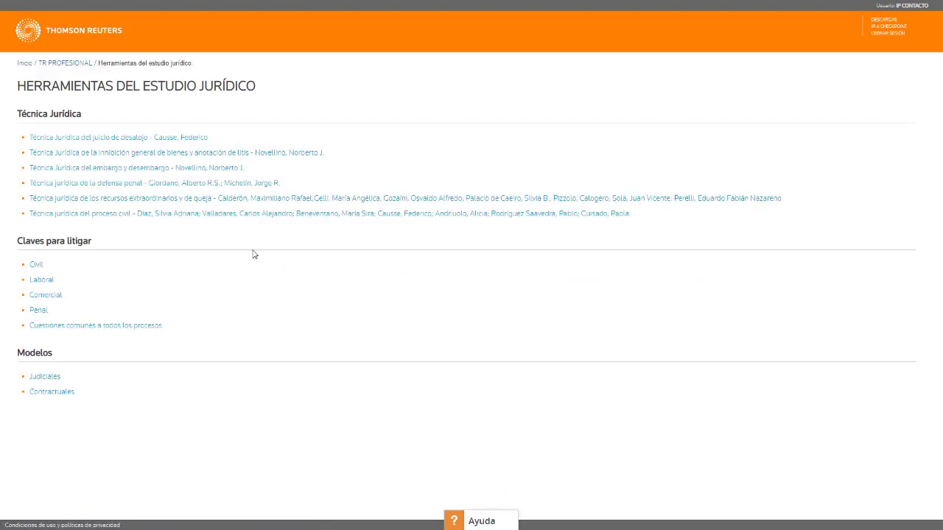
Open the Temas societarios document from Claves para litigar, under Comercial, Sociedades, Concursos y quiebras.
{"action": "left_click", "coordinate": [41, 295]}
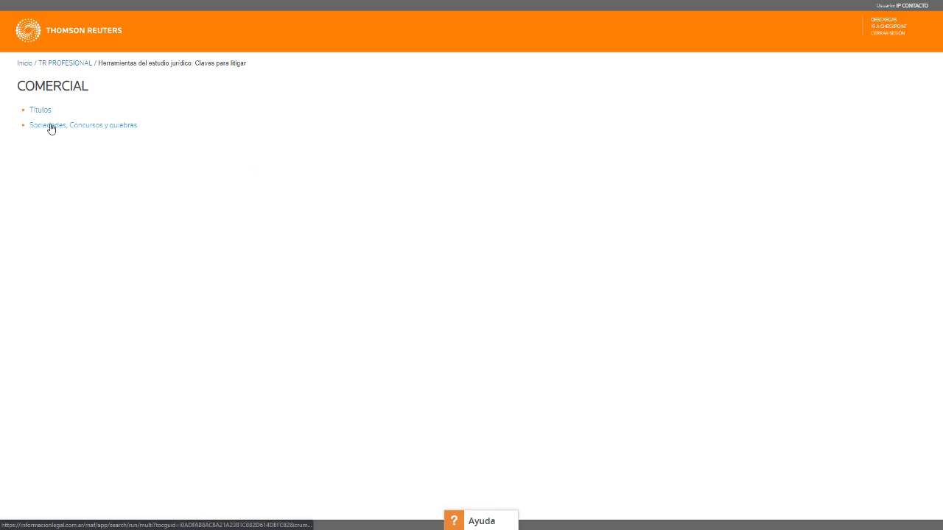
{"action": "left_click", "coordinate": [51, 126]}
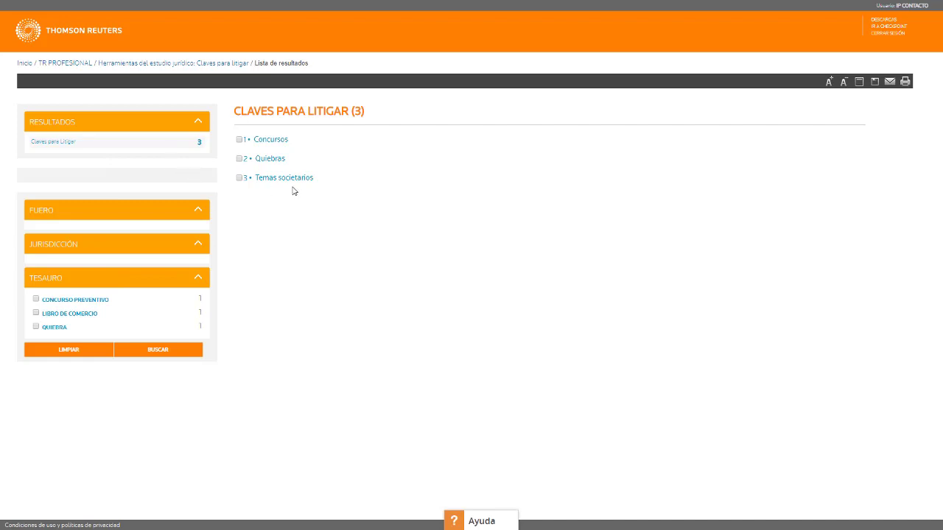
{"action": "left_click", "coordinate": [268, 179]}
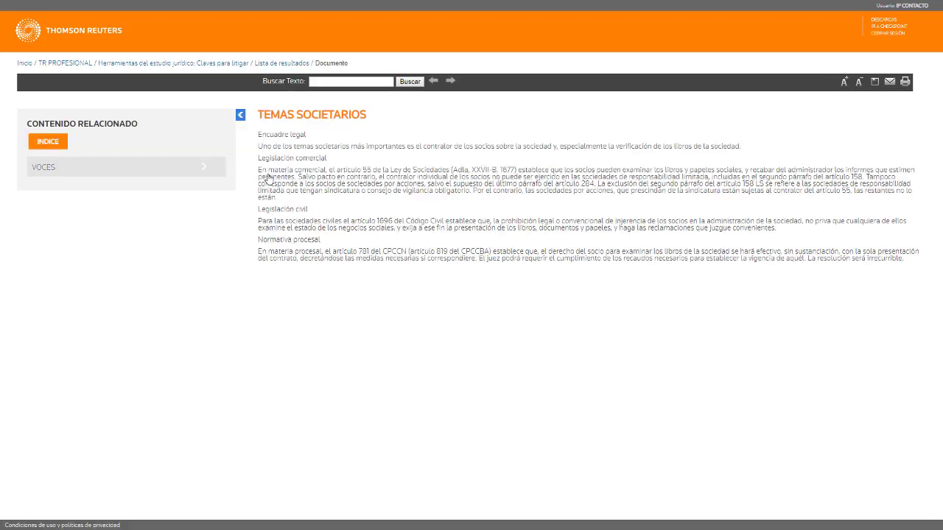
Go back from the Temas societarios document to the Herramientas del estudio jurídico page.
{"action": "right_click", "coordinate": [232, 208]}
{"action": "left_click", "coordinate": [247, 227]}
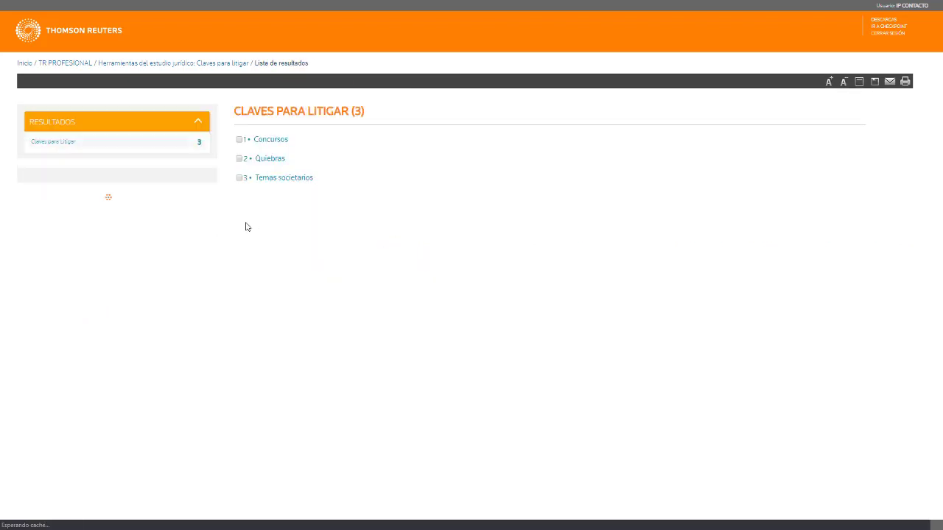
{"action": "right_click", "coordinate": [235, 224]}
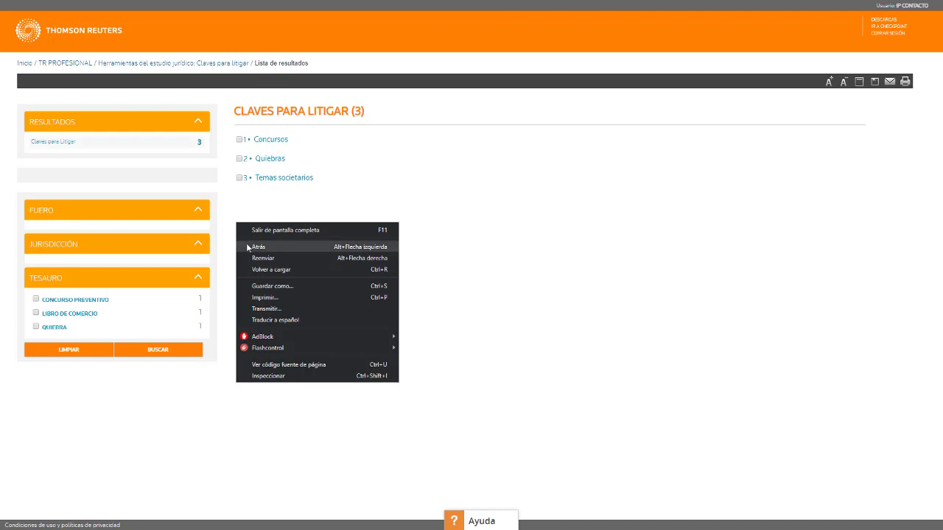
{"action": "left_click", "coordinate": [248, 246]}
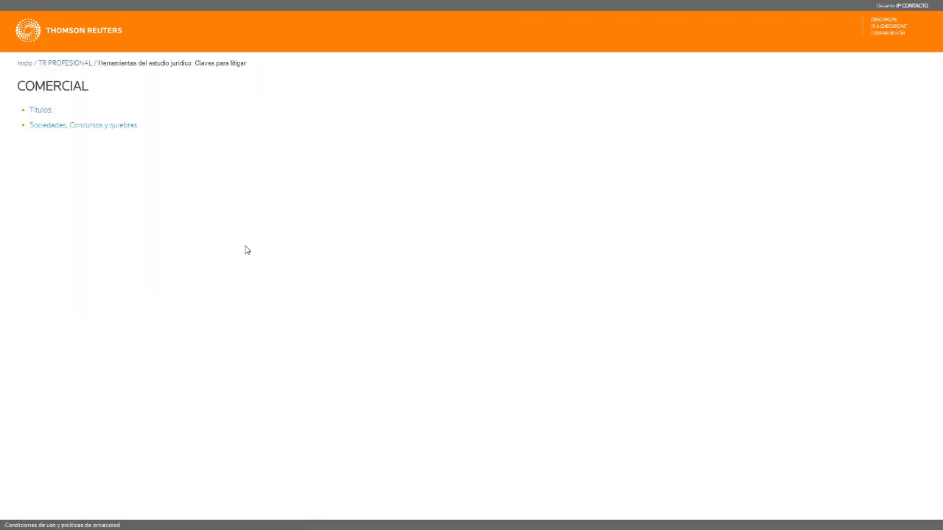
{"action": "right_click", "coordinate": [246, 246]}
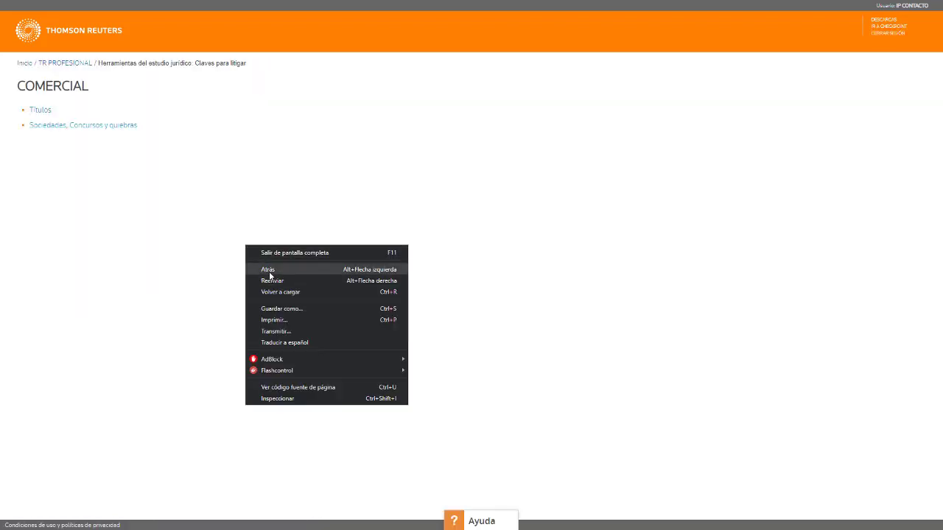
{"action": "left_click", "coordinate": [268, 272]}
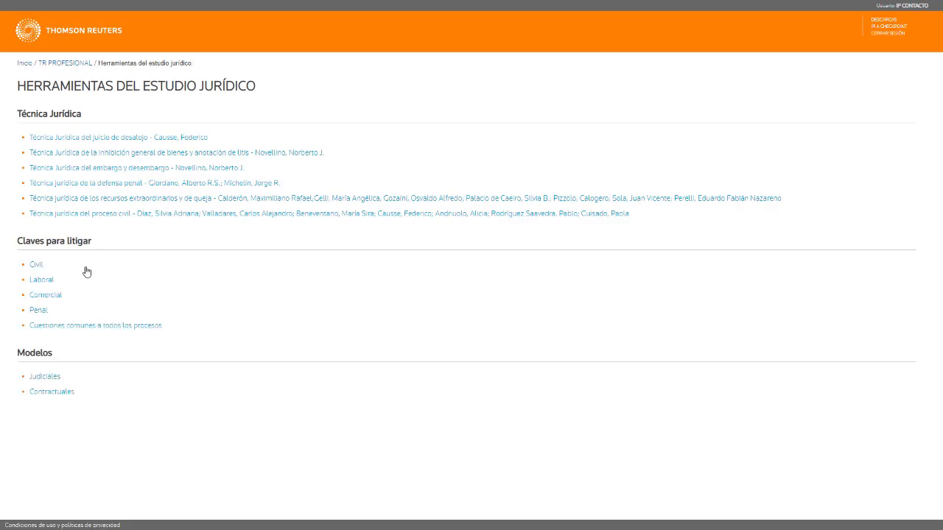
Open the Contractuales models and look through their categories down to the Societarios group.
{"action": "left_click", "coordinate": [57, 390]}
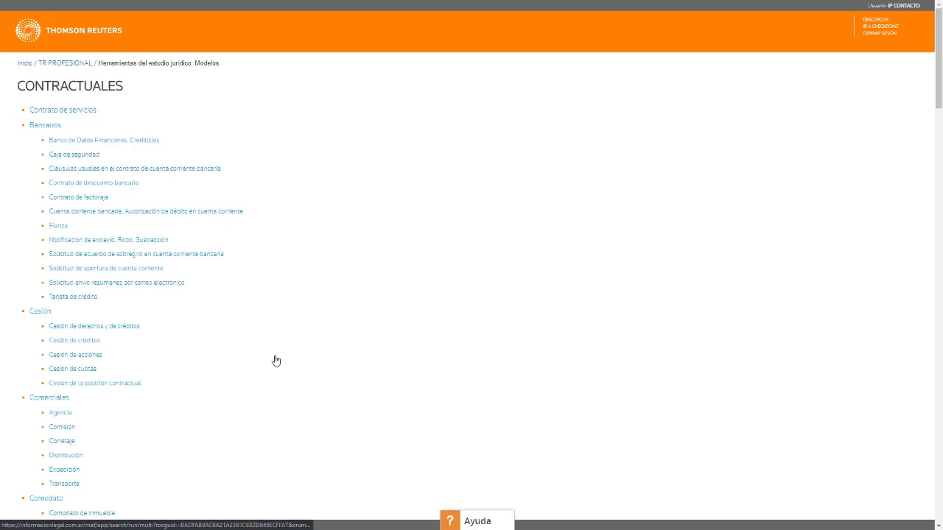
{"action": "scroll", "coordinate": [277, 361], "scroll_direction": "down", "scroll_amount": 8}
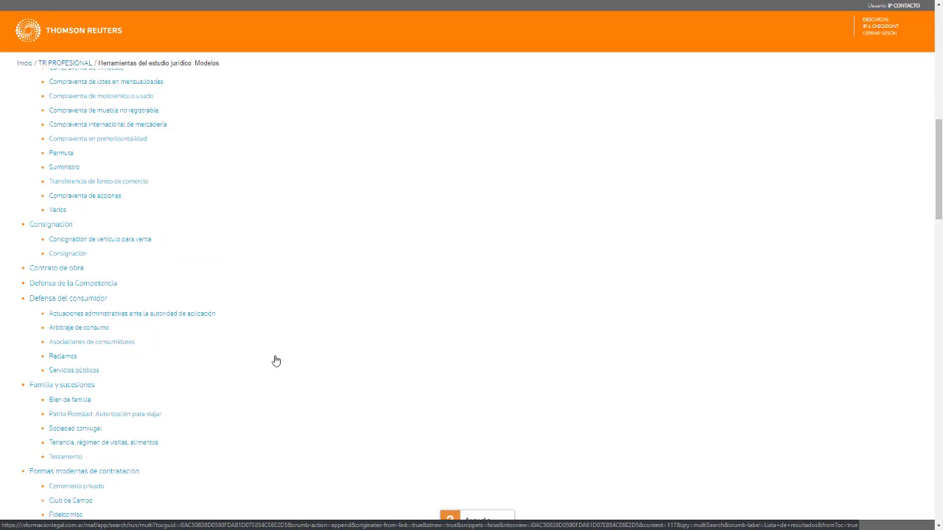
{"action": "scroll", "coordinate": [276, 361], "scroll_direction": "down", "scroll_amount": 2}
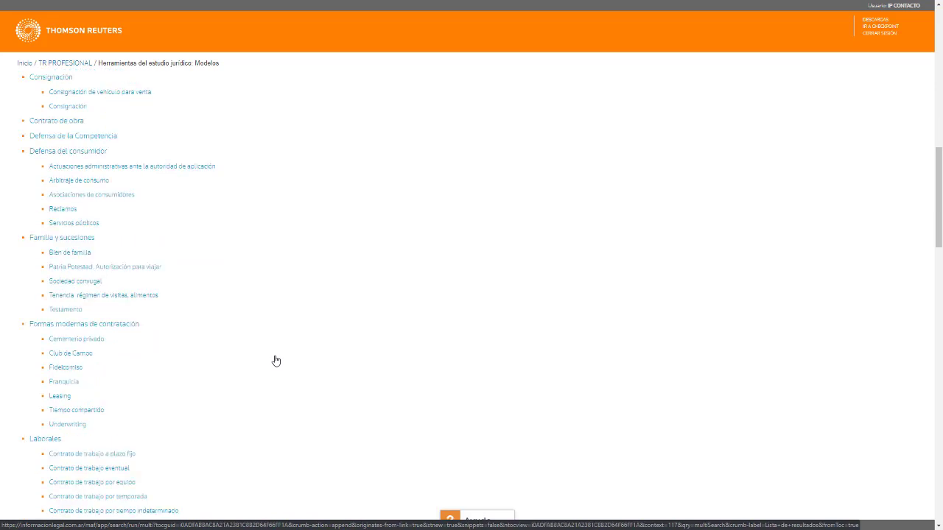
{"action": "scroll", "coordinate": [276, 361], "scroll_direction": "down", "scroll_amount": 4}
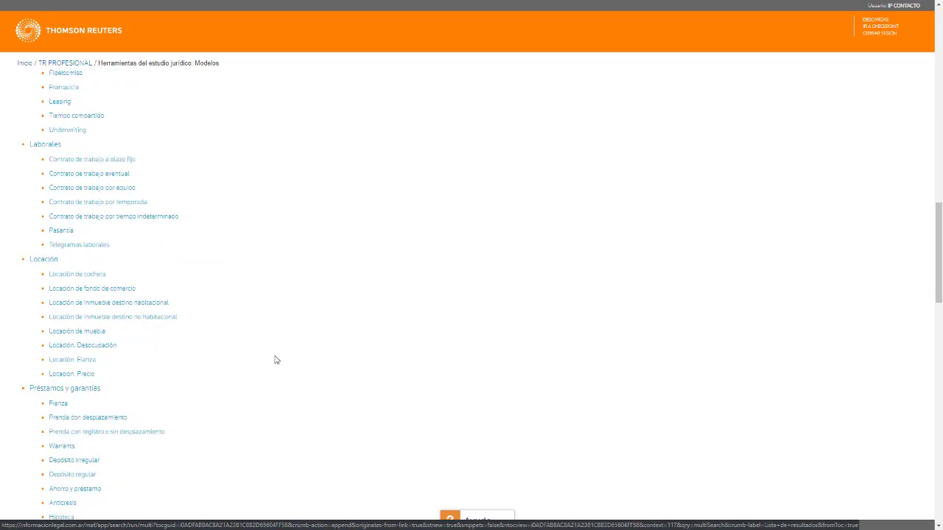
{"action": "scroll", "coordinate": [276, 360], "scroll_direction": "down", "scroll_amount": 2}
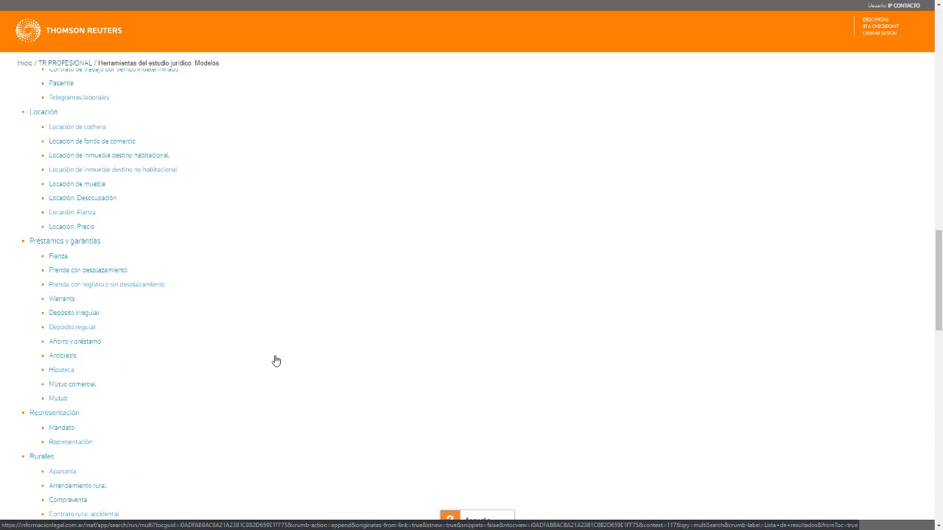
{"action": "scroll", "coordinate": [276, 361], "scroll_direction": "down", "scroll_amount": 2}
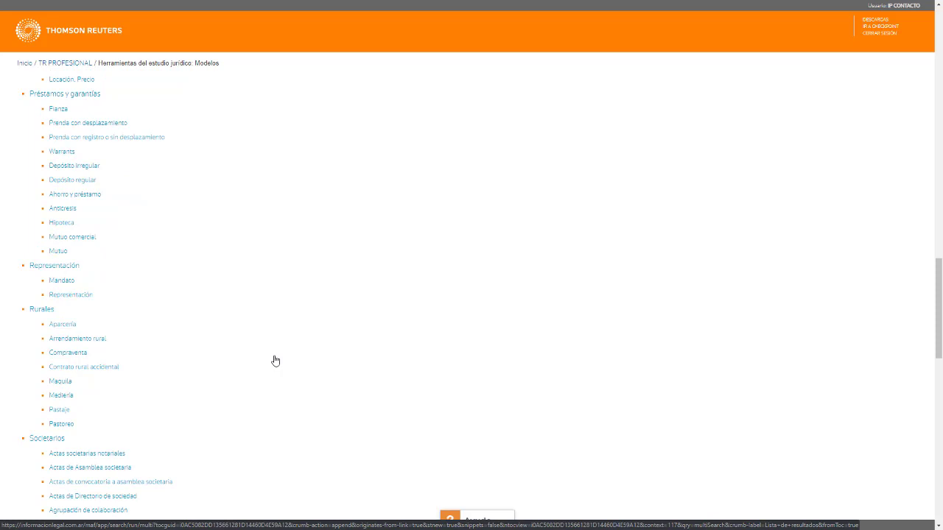
{"action": "scroll", "coordinate": [275, 360], "scroll_direction": "down", "scroll_amount": 2}
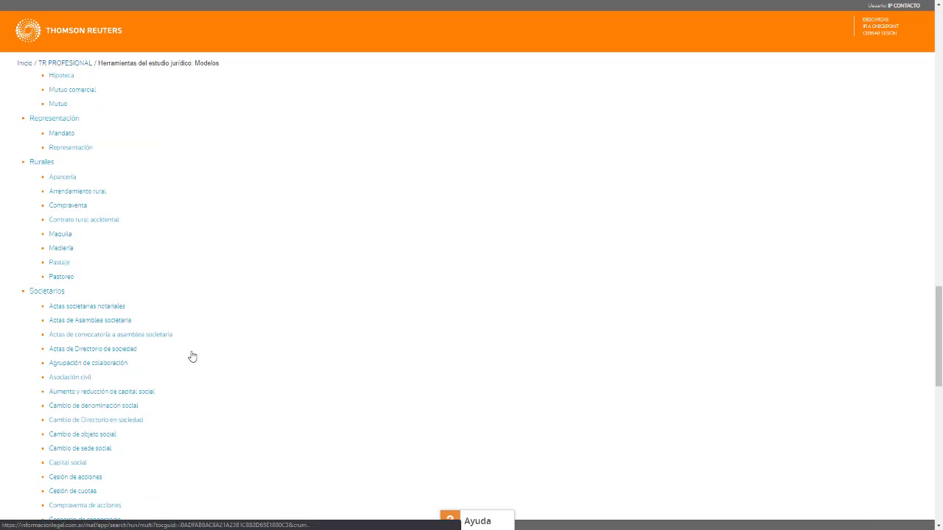
Open the Acta de constatación model under Actas societarias notariales and select its blank registry number field.
{"action": "left_click", "coordinate": [102, 310]}
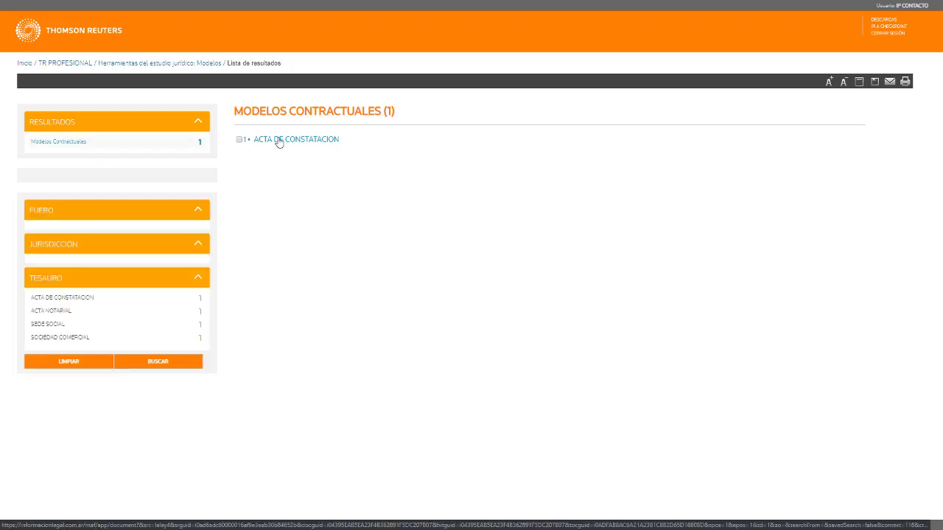
{"action": "left_click", "coordinate": [279, 143]}
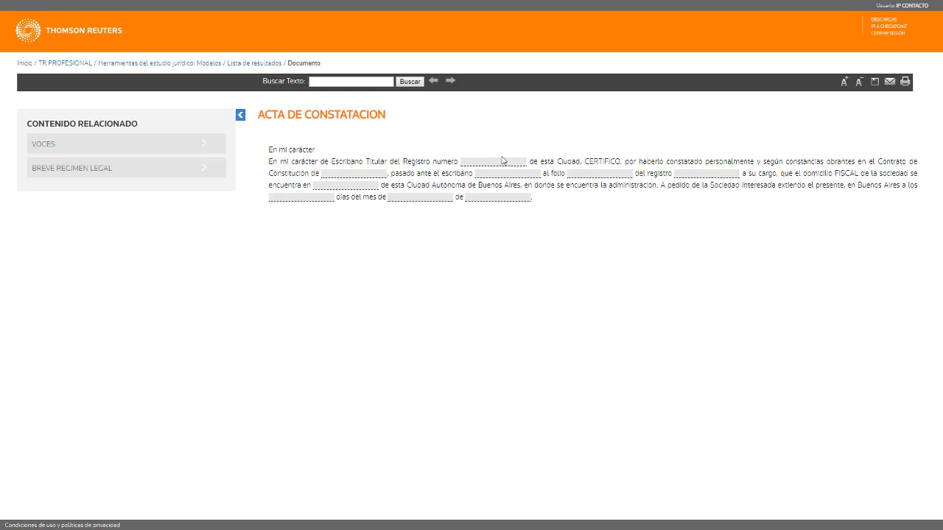
{"action": "left_click", "coordinate": [500, 163]}
Go back from the Acta de constatación model to the Contractuales list and return to the platform's home page.
{"action": "right_click", "coordinate": [258, 263]}
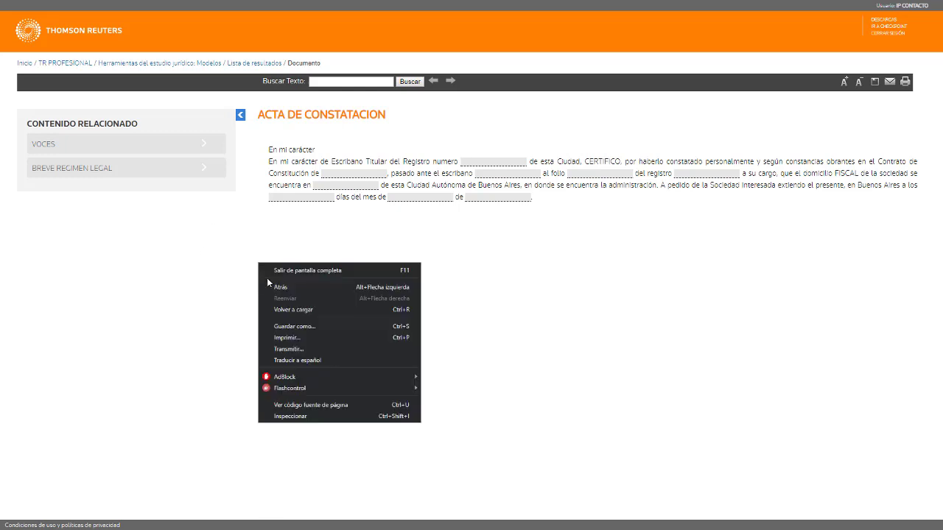
{"action": "left_click", "coordinate": [274, 288]}
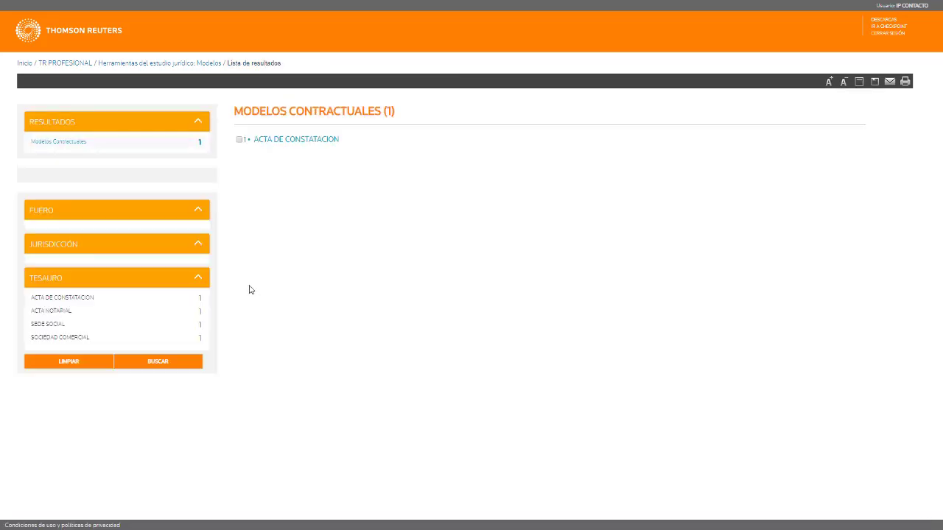
{"action": "right_click", "coordinate": [232, 193]}
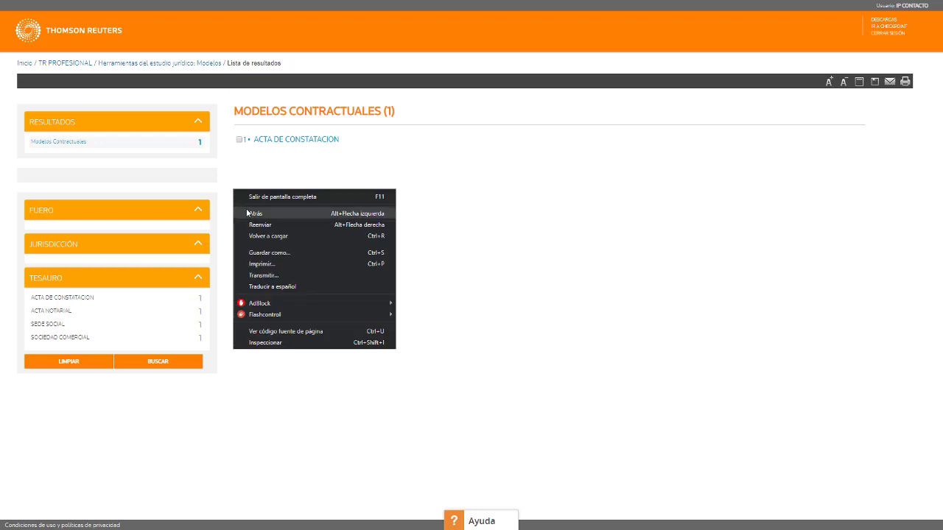
{"action": "left_click", "coordinate": [247, 213]}
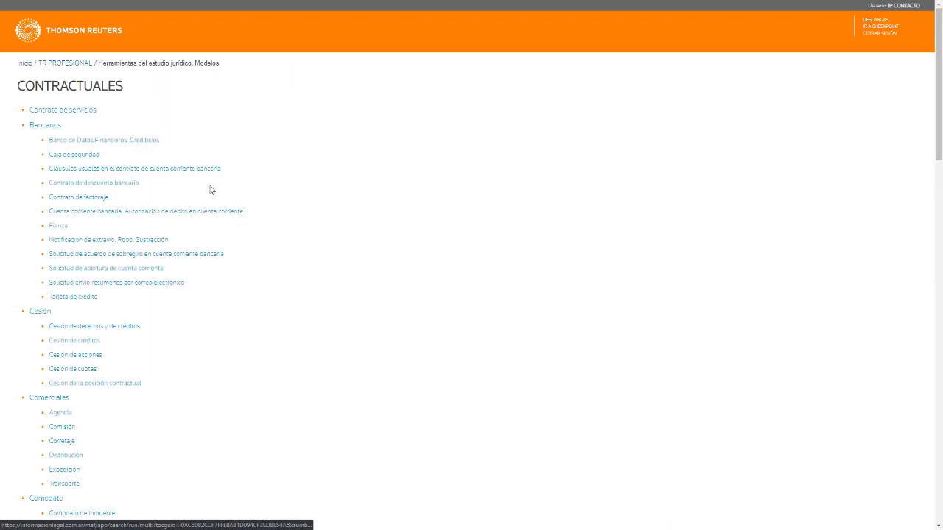
{"action": "scroll", "coordinate": [185, 184], "scroll_direction": "down", "scroll_amount": 15}
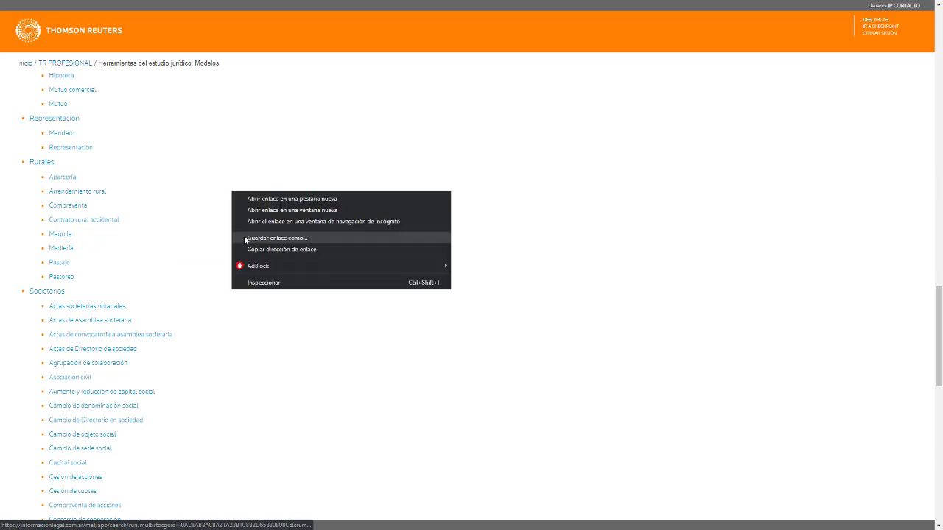
{"action": "right_click", "coordinate": [231, 192]}
{"action": "left_click", "coordinate": [33, 41]}
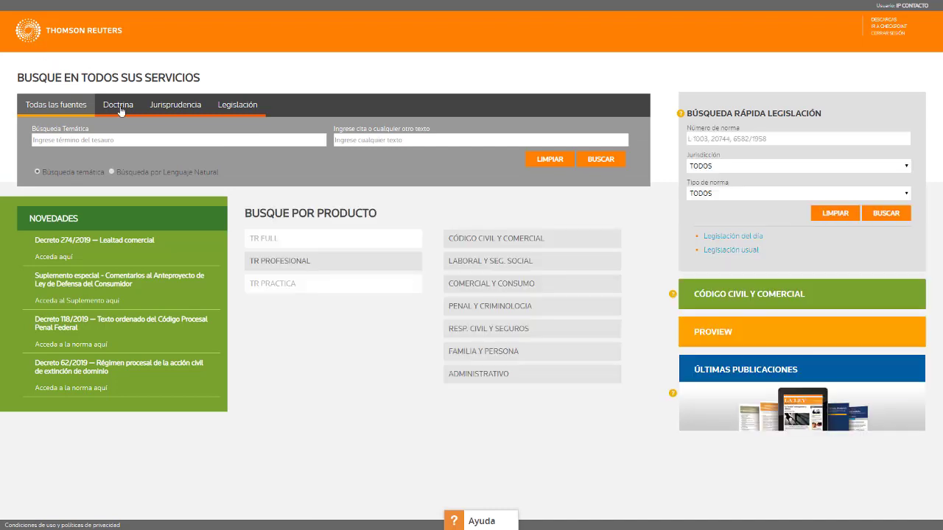
Review the thematic and free-text search fields, the Doctrina search form and the norm number field of the quick legislation search.
{"action": "left_click", "coordinate": [237, 140]}
{"action": "left_click", "coordinate": [357, 139]}
{"action": "left_click", "coordinate": [122, 105]}
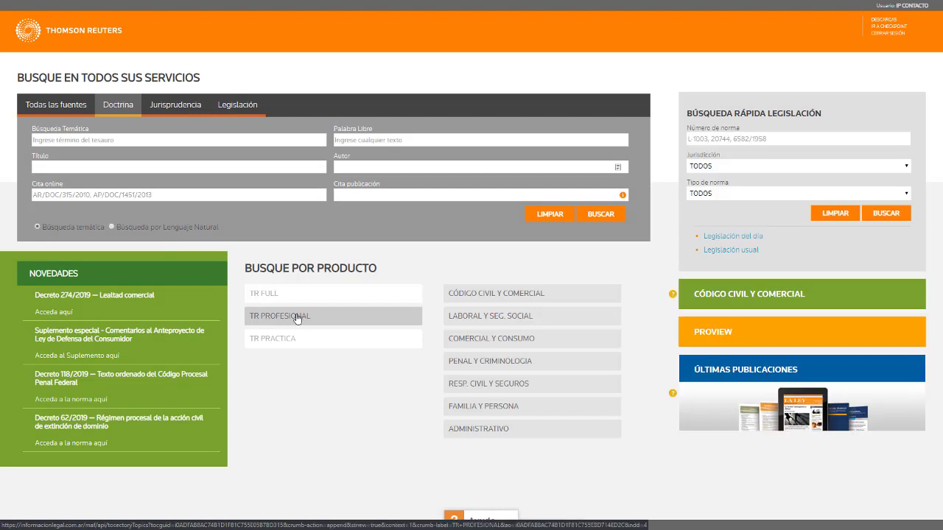
{"action": "left_click", "coordinate": [710, 141]}
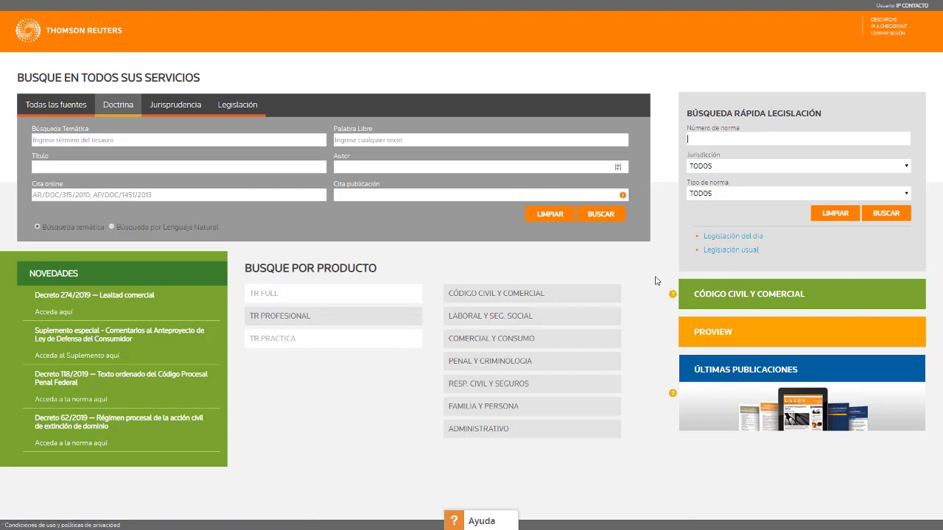
Download the Diario La Ley of 24 de mayo de 2019 from Últimas publicaciones and open documento.pdf to read it.
{"action": "left_click", "coordinate": [714, 377]}
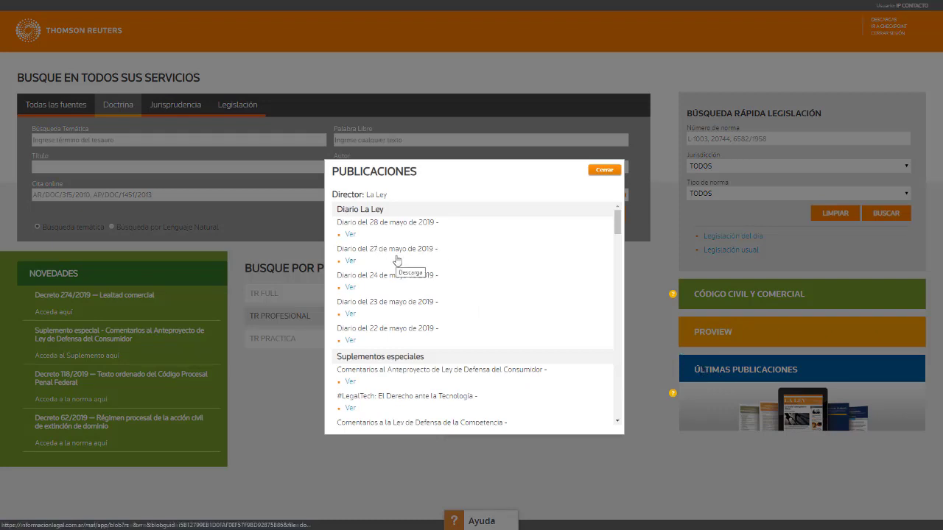
{"action": "left_click", "coordinate": [350, 289]}
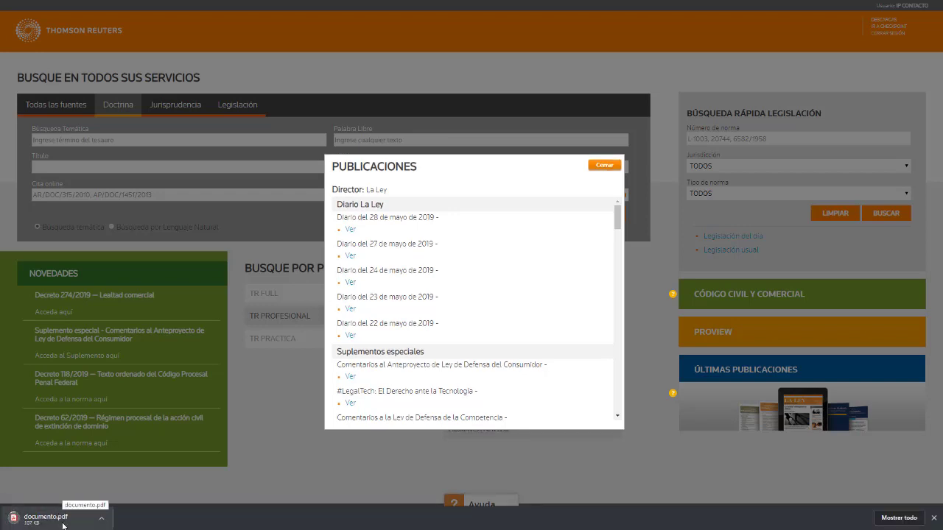
{"action": "left_click", "coordinate": [63, 524]}
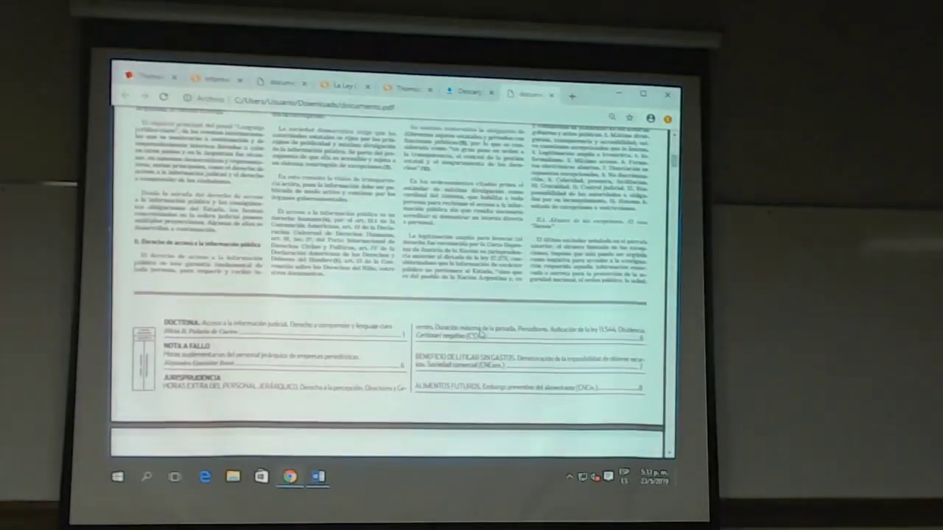
{"action": "scroll", "coordinate": [481, 335], "scroll_direction": "up", "scroll_amount": 5}
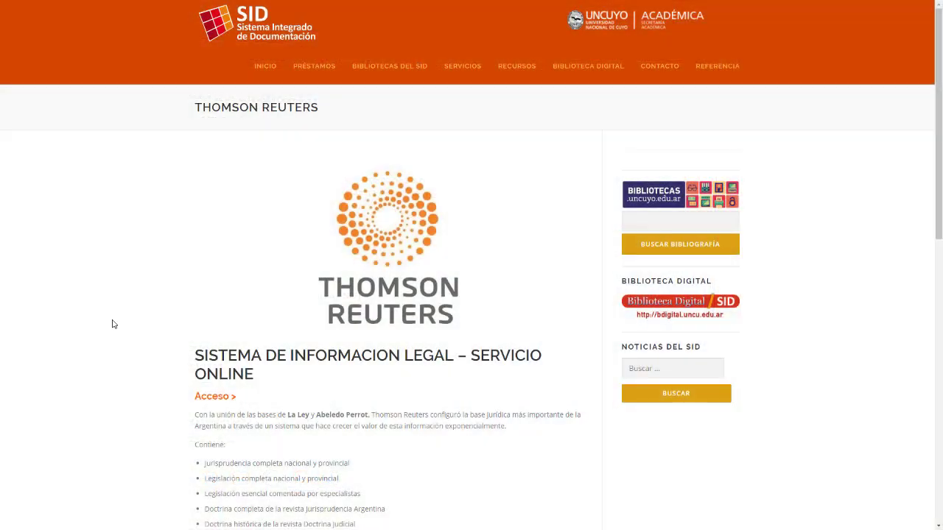
Find the Checkpoint section on the library's Thomson Reuters page and open its access link.
{"action": "scroll", "coordinate": [112, 322], "scroll_direction": "down", "scroll_amount": 2}
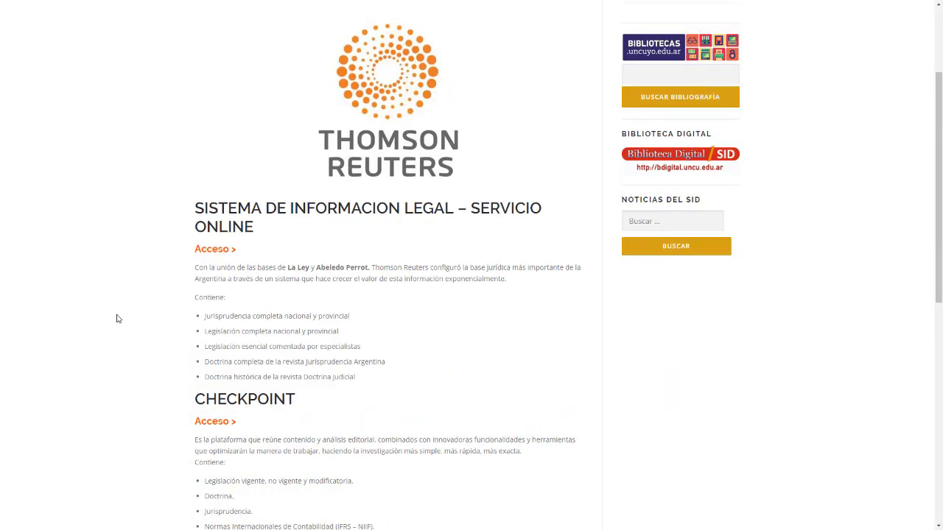
{"action": "scroll", "coordinate": [116, 318], "scroll_direction": "down", "scroll_amount": 2}
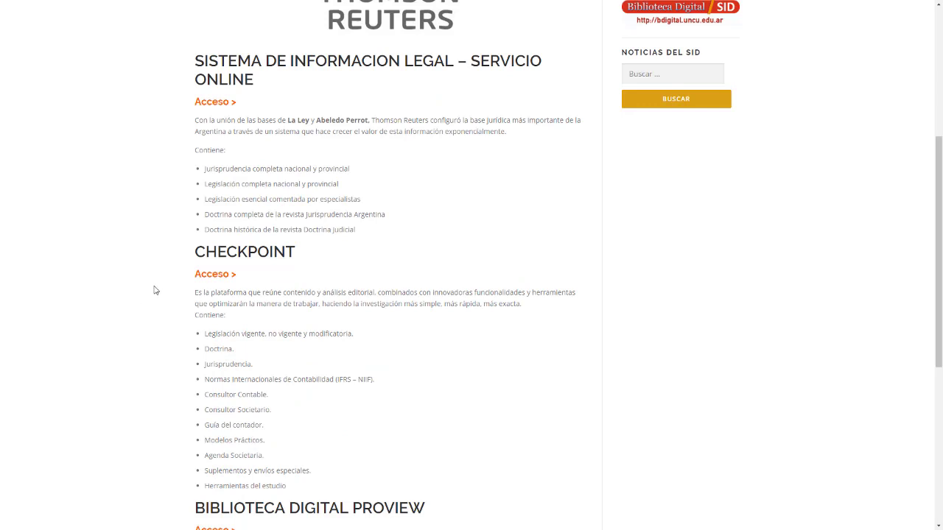
{"action": "left_click", "coordinate": [204, 281]}
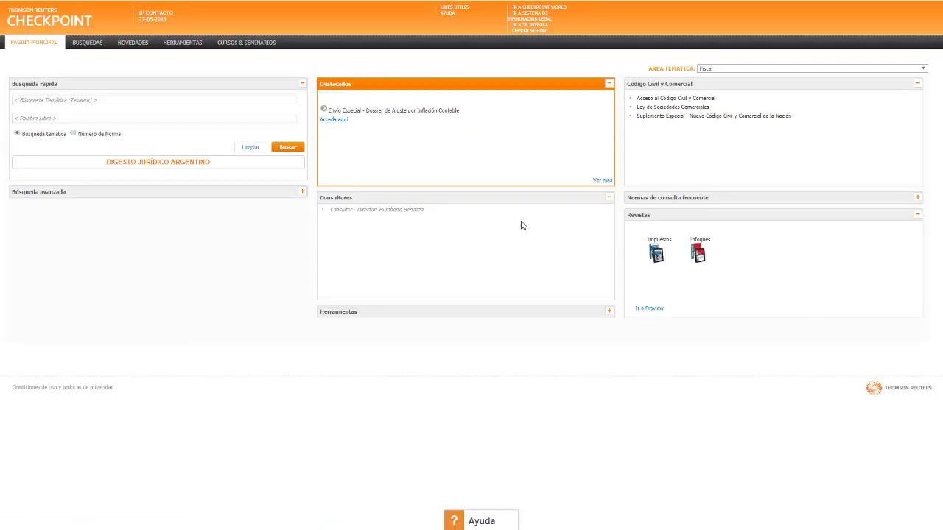
Look up inflación in the quick thematic search, choose AJUSTE POR INFLACION and run the search with the thematic area Todas.
{"action": "left_click", "coordinate": [88, 101]}
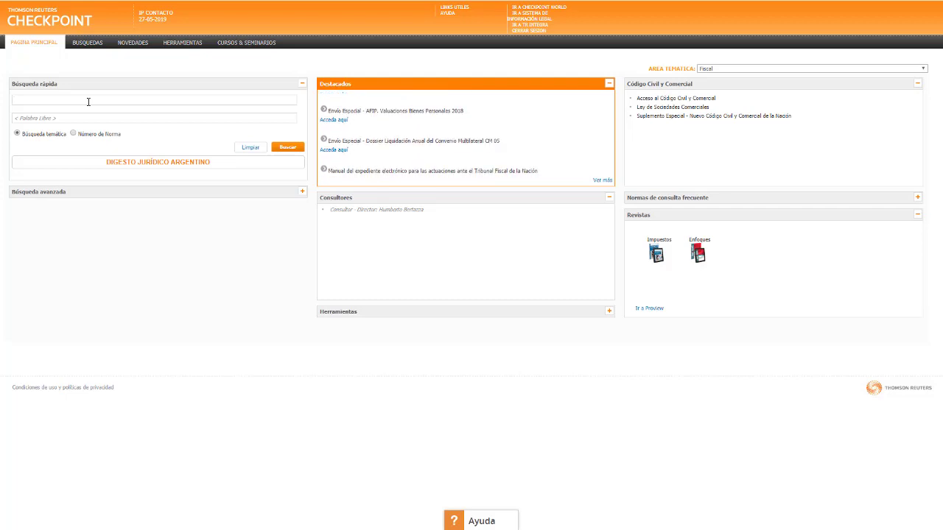
{"action": "type", "text": "inf"}
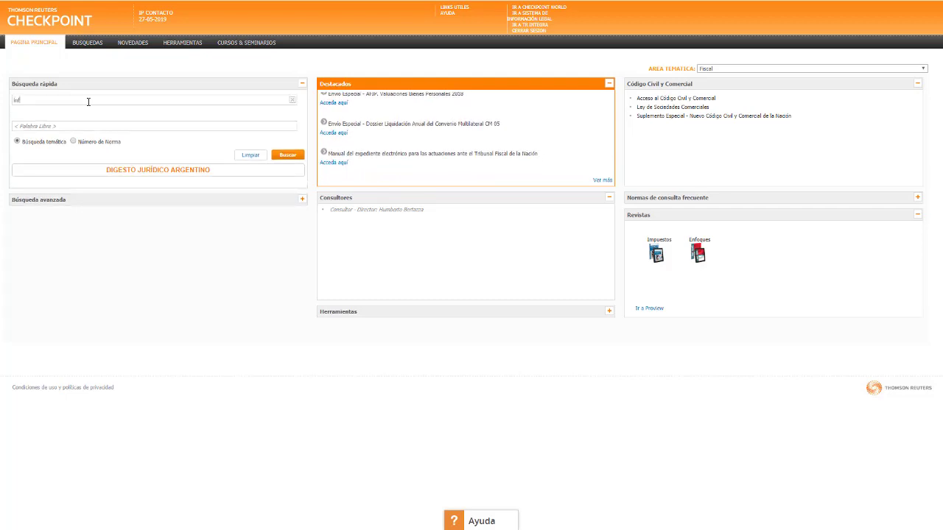
{"action": "type", "text": "la"}
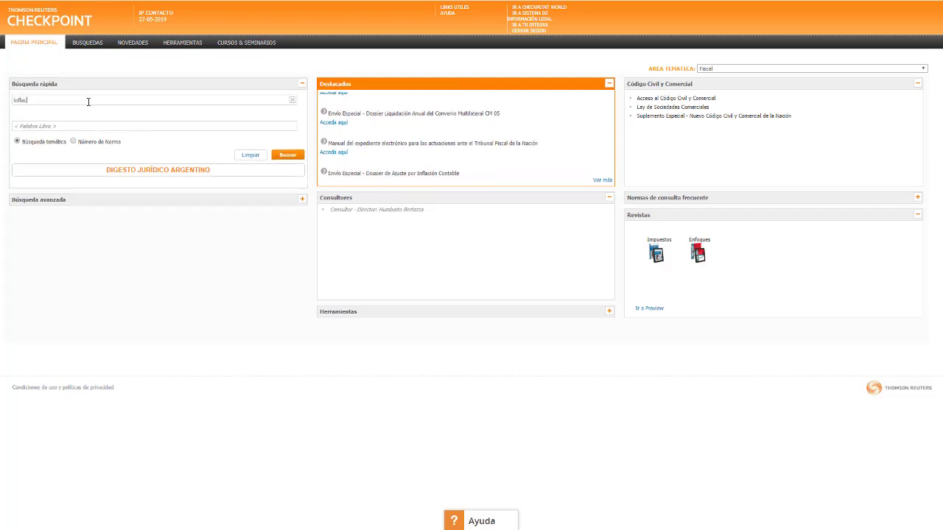
{"action": "type", "text": "ción"}
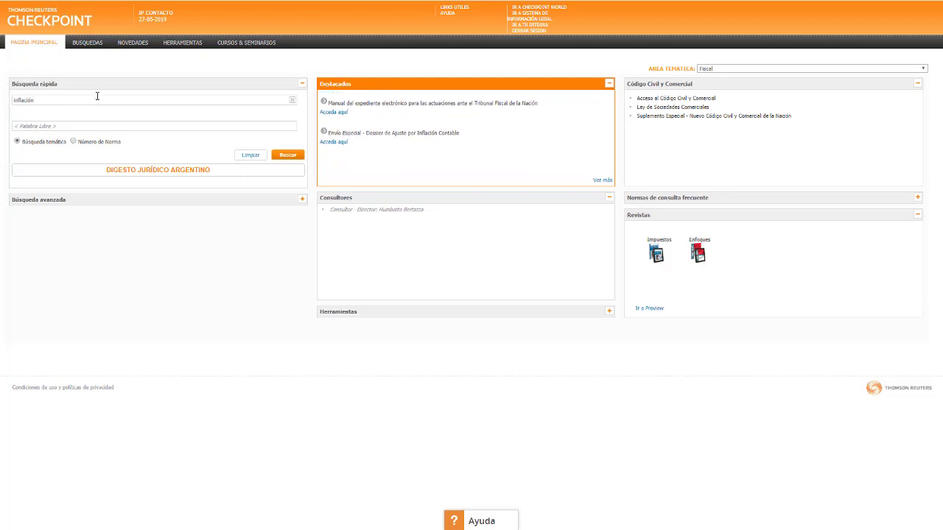
{"action": "left_click", "coordinate": [89, 100]}
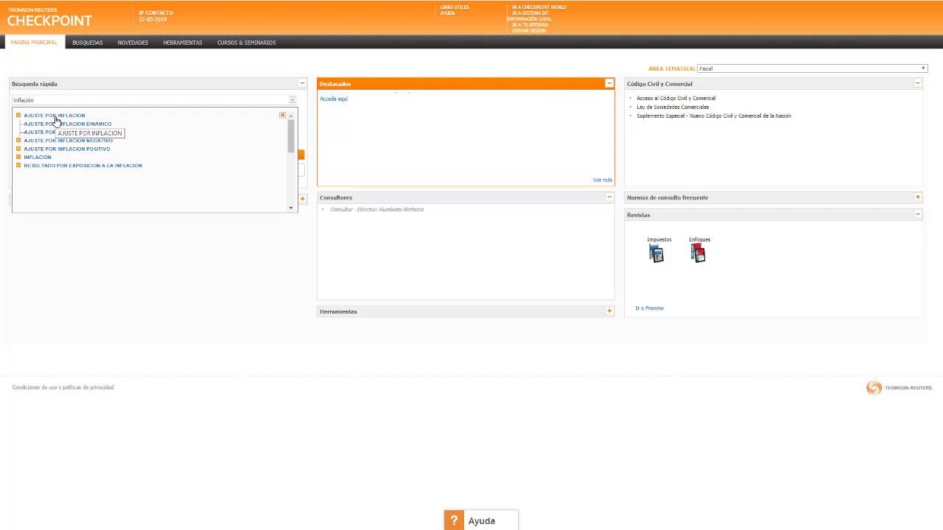
{"action": "left_click", "coordinate": [55, 116]}
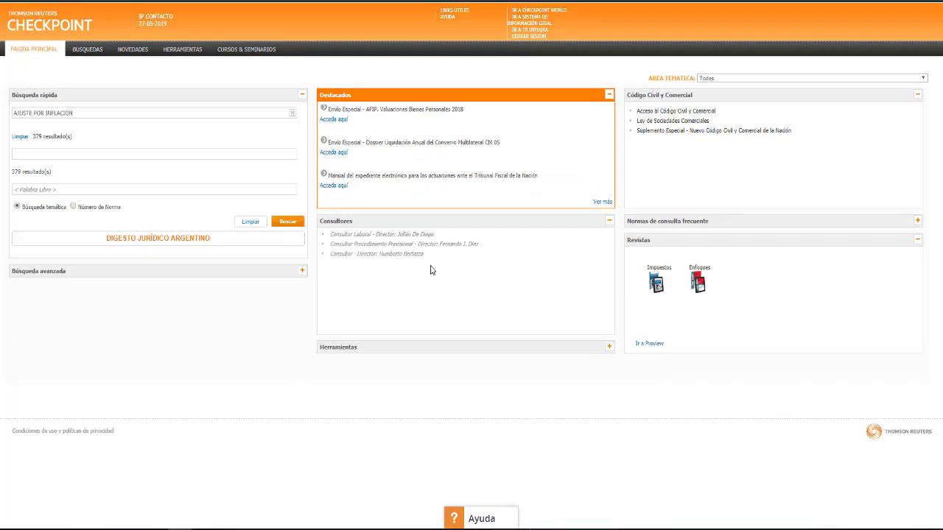
{"action": "left_click", "coordinate": [287, 221]}
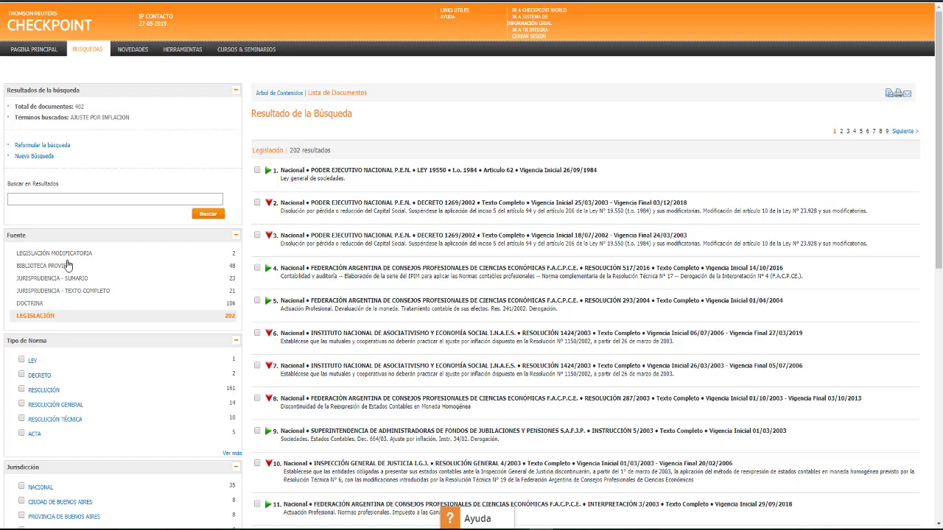
Open LEY 19550 Artículo 62 from the legislation results and review its Voces, related doctrine, related case law and Notas Especiales.
{"action": "left_click", "coordinate": [284, 172]}
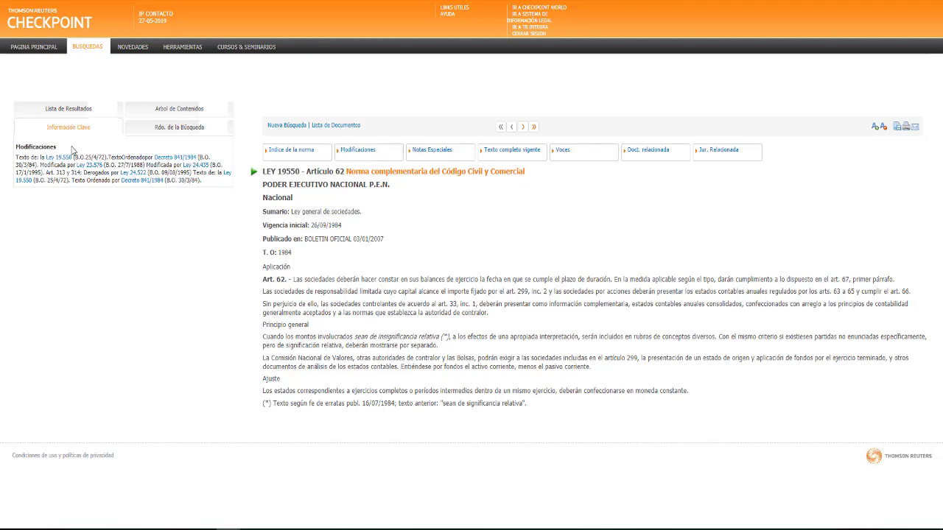
{"action": "left_click", "coordinate": [561, 152]}
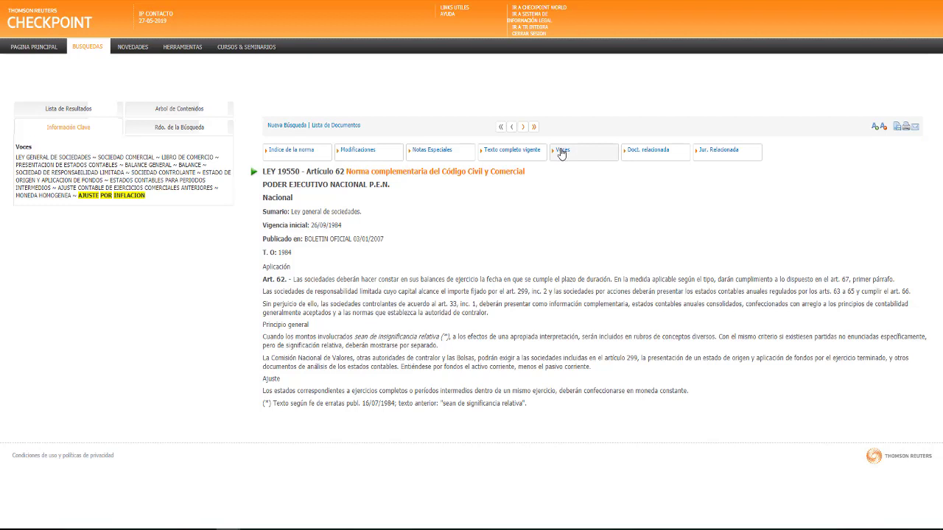
{"action": "left_click", "coordinate": [636, 156]}
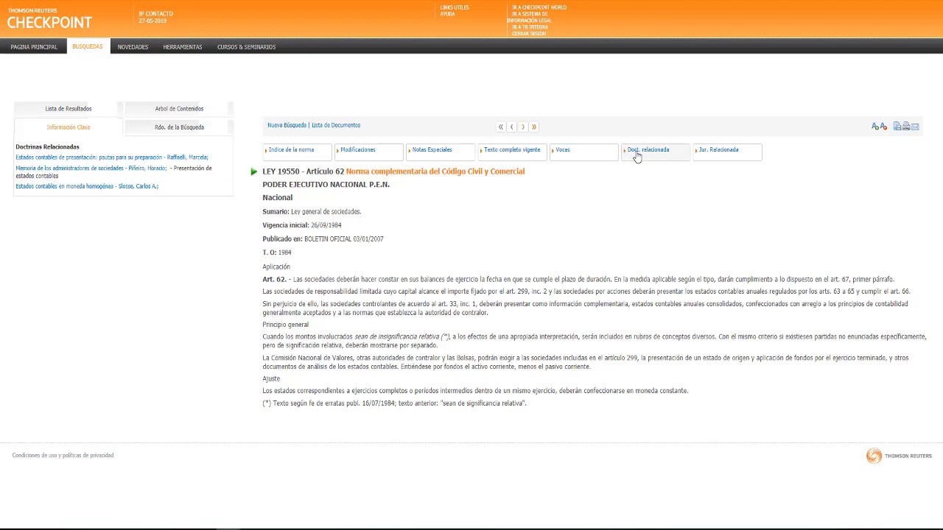
{"action": "left_click", "coordinate": [711, 154]}
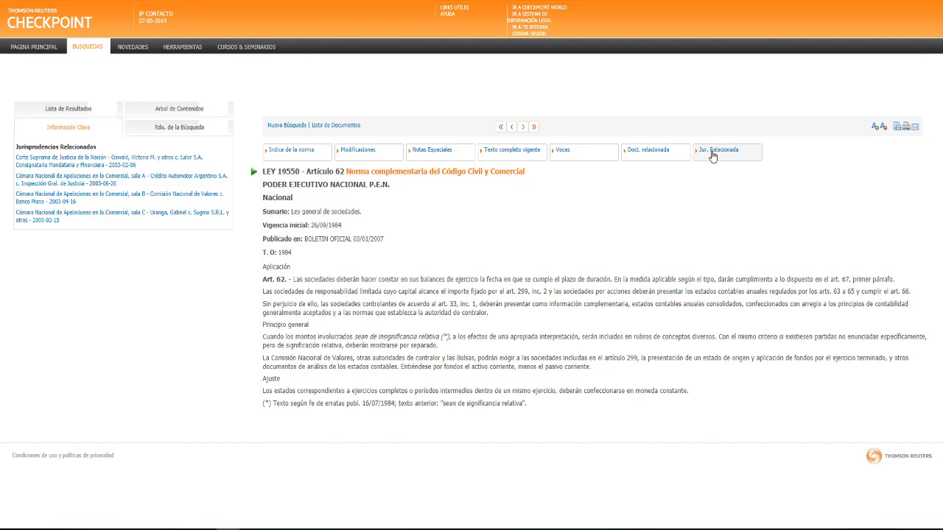
{"action": "left_click", "coordinate": [435, 155]}
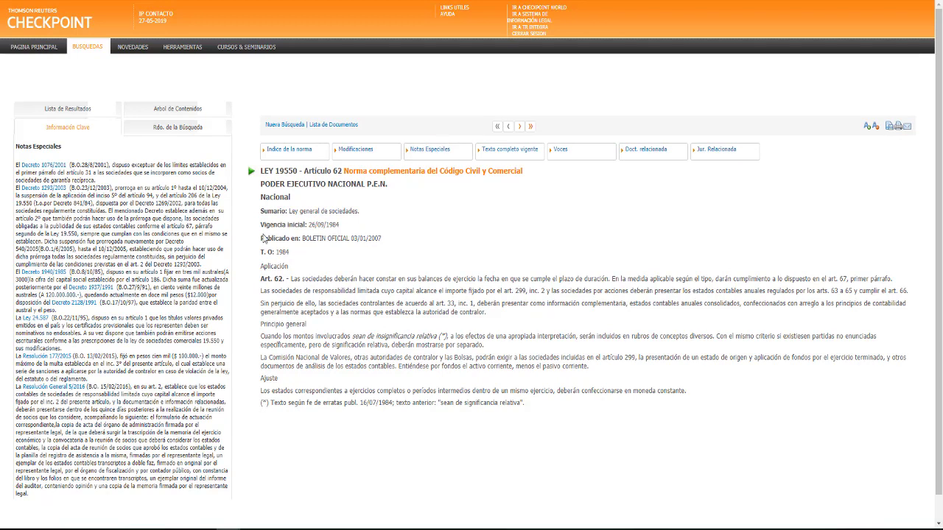
{"action": "scroll", "coordinate": [111, 265], "scroll_direction": "down", "scroll_amount": 1}
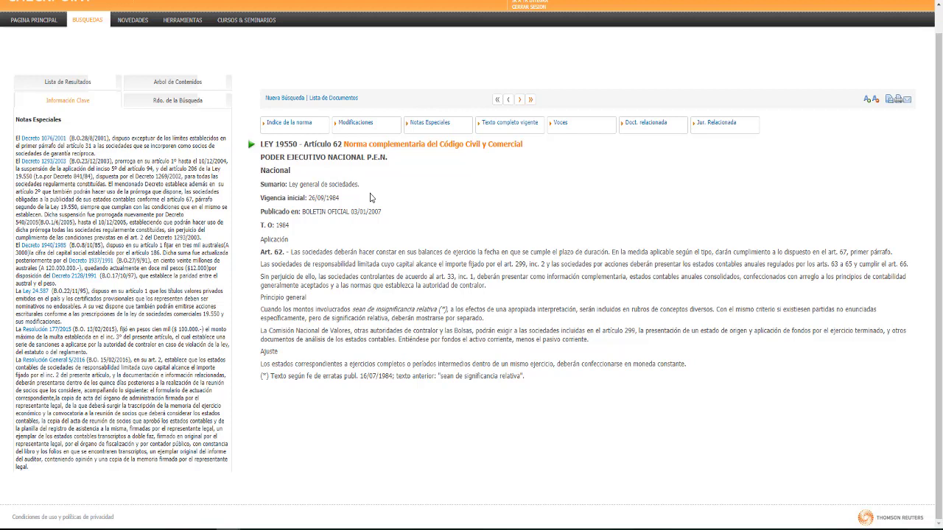
{"action": "left_click", "coordinate": [905, 99]}
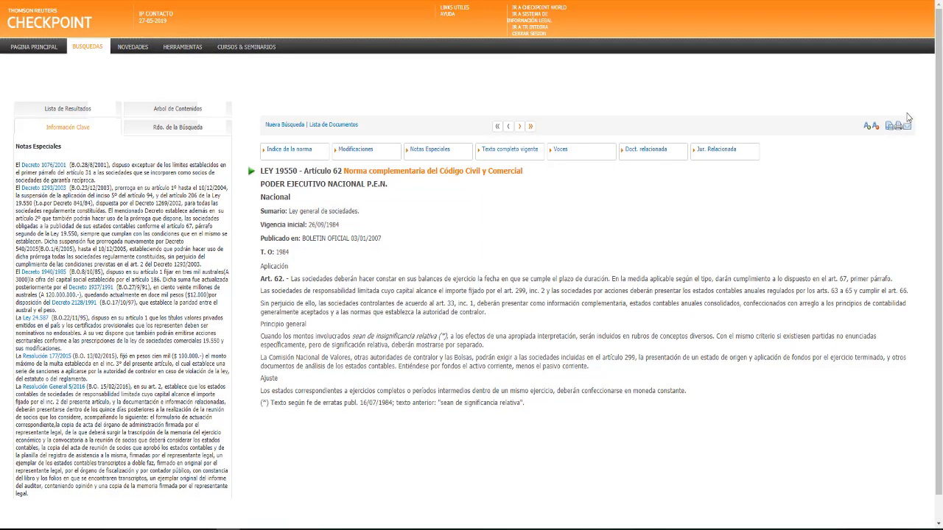
{"action": "left_click", "coordinate": [908, 119]}
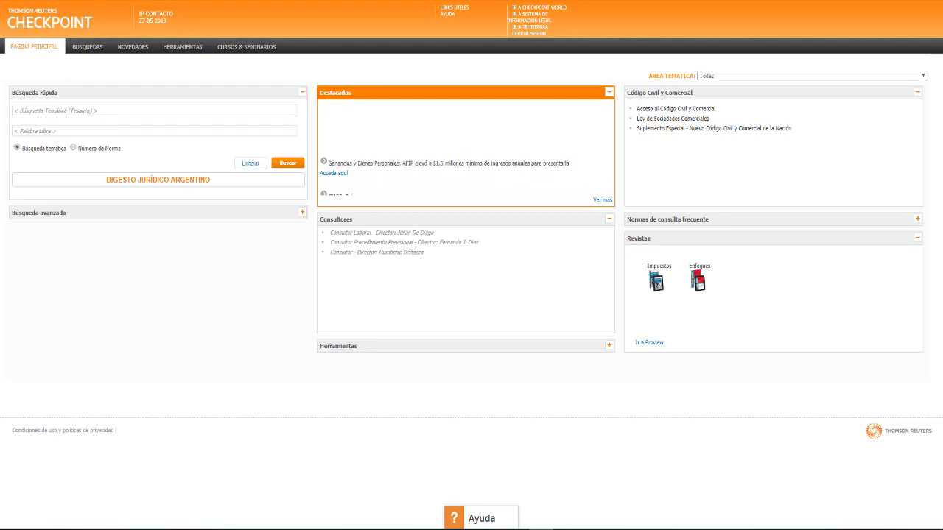
Open the advanced Legislación search under Búsquedas and display the list of issuing bodies for Emisor.
{"action": "left_click", "coordinate": [34, 110]}
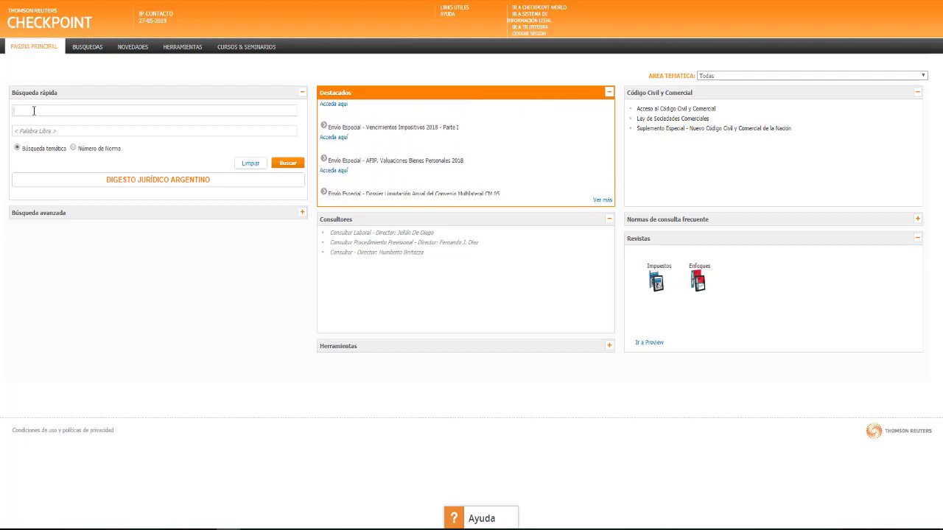
{"action": "left_click", "coordinate": [84, 51]}
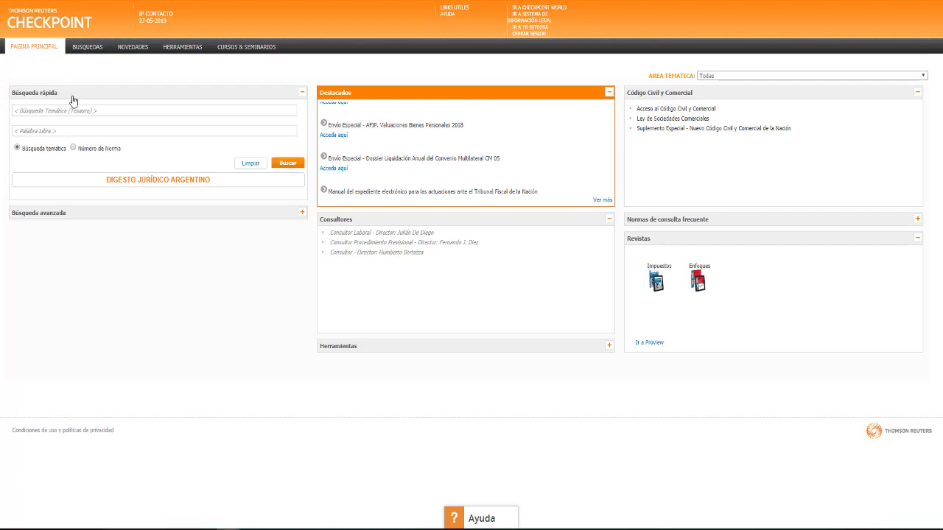
{"action": "left_click", "coordinate": [89, 51]}
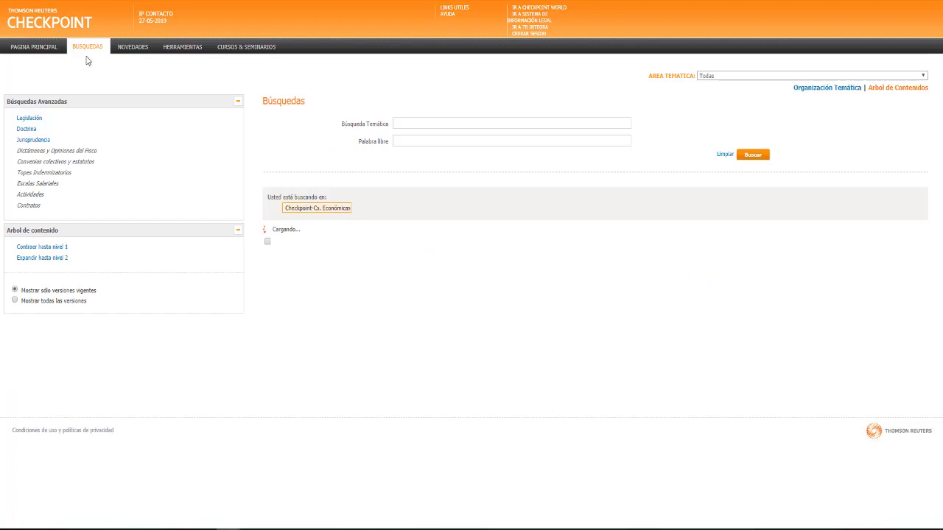
{"action": "left_click", "coordinate": [32, 120]}
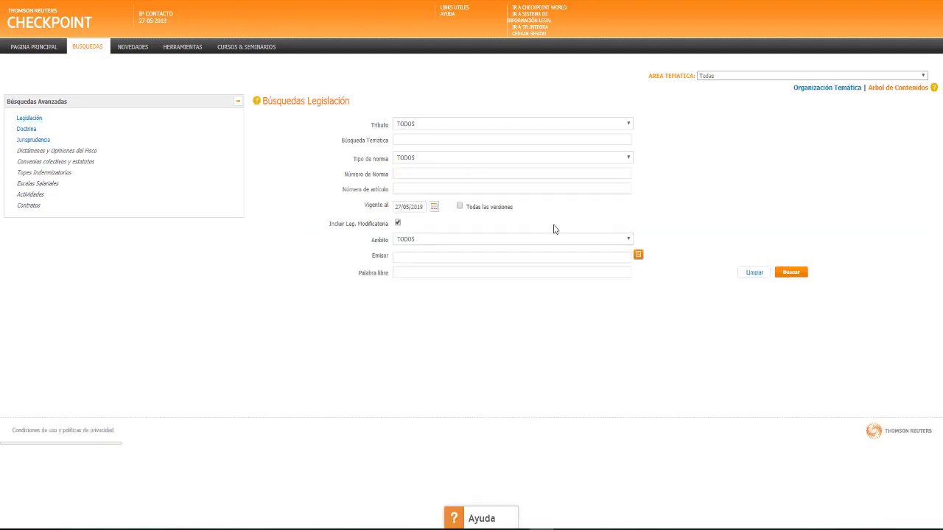
{"action": "left_click", "coordinate": [637, 256]}
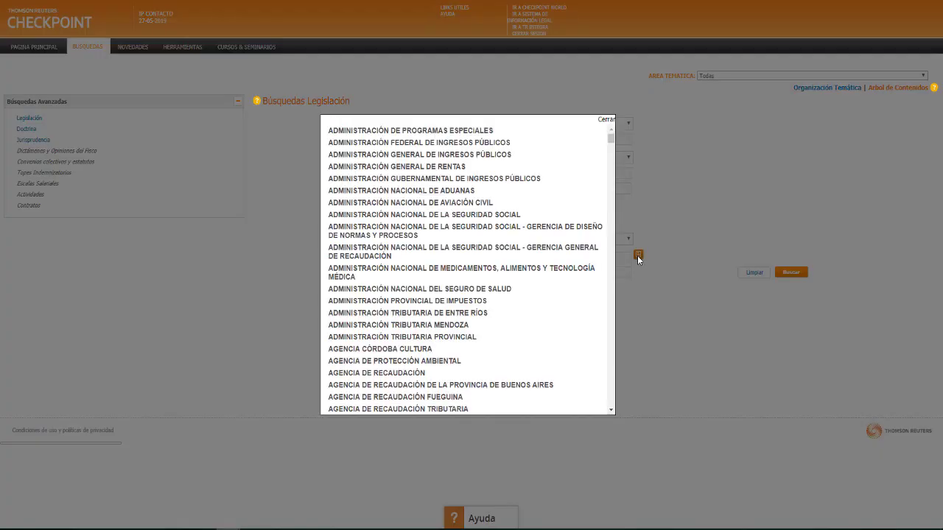
Browse the list of issuing bodies for Emisor and close it.
{"action": "scroll", "coordinate": [473, 295], "scroll_direction": "down", "scroll_amount": 10}
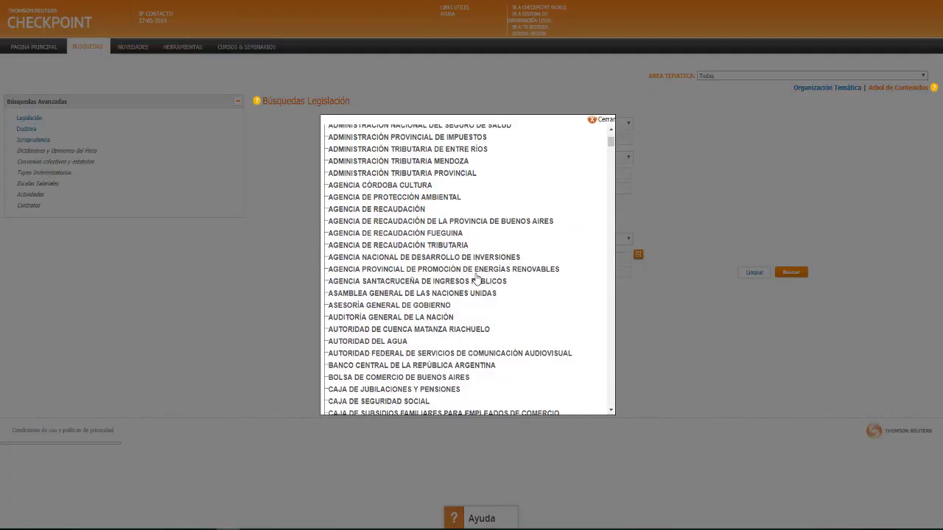
{"action": "scroll", "coordinate": [473, 298], "scroll_direction": "down", "scroll_amount": 10}
{"action": "scroll", "coordinate": [474, 297], "scroll_direction": "up", "scroll_amount": 15}
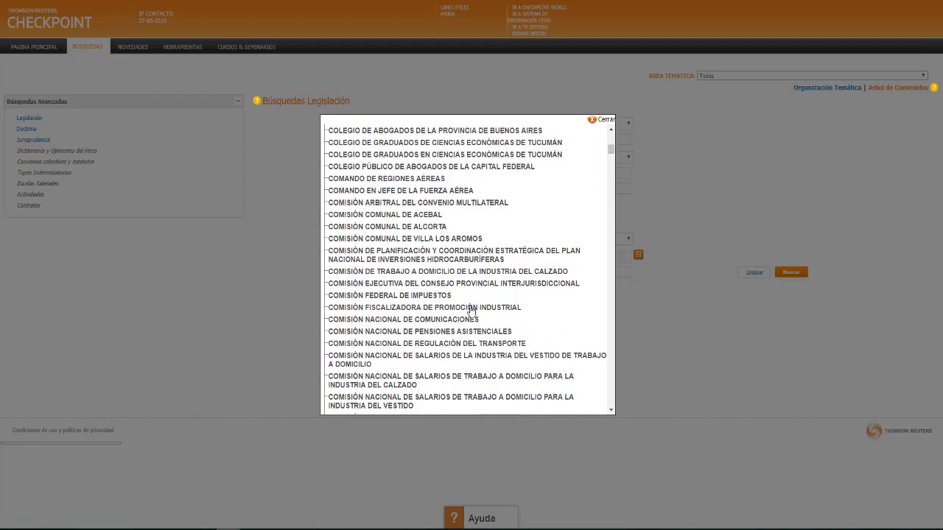
{"action": "left_click", "coordinate": [594, 120]}
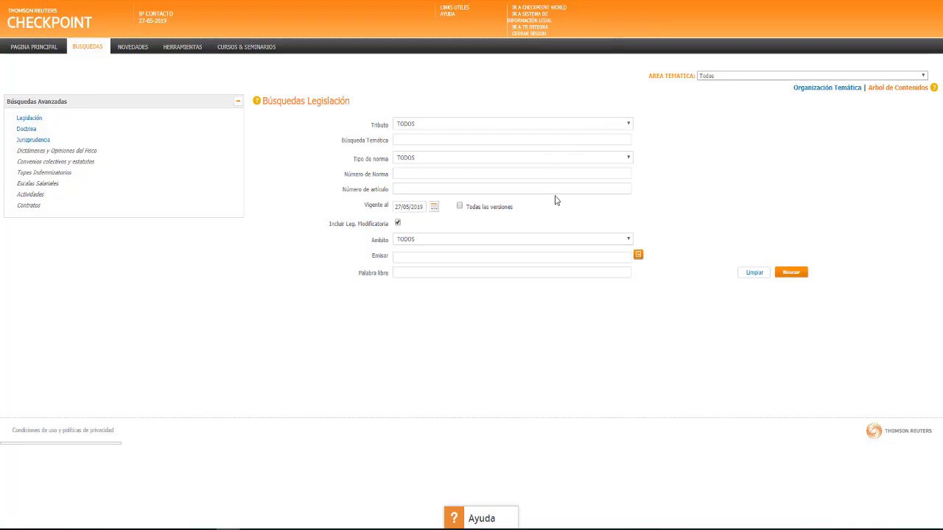
Search legislation with Emisor FEDERACIÓN ARGENTINA DE CONSEJOS PROFESIONALES DE CIENCIAS ECONÓMICAS and Vigente al 23/05/2019.
{"action": "left_click", "coordinate": [401, 258]}
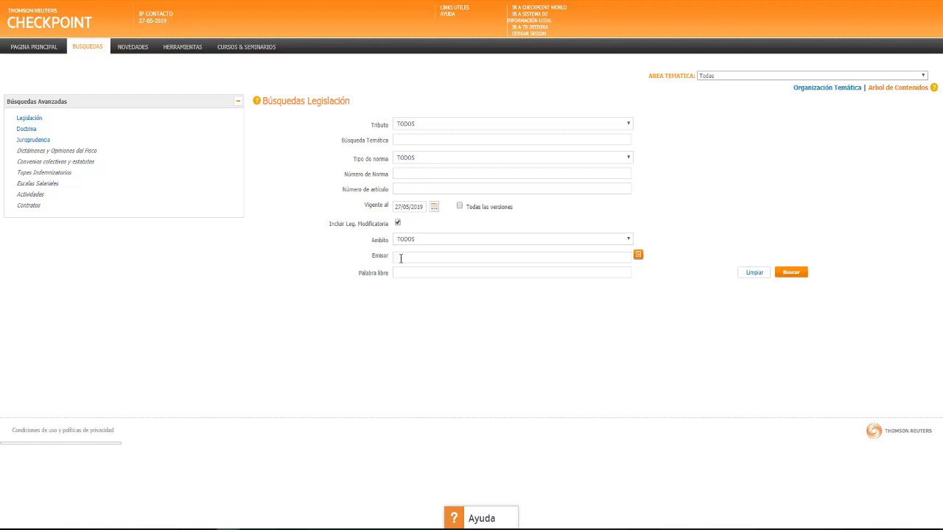
{"action": "type", "text": "federacion"}
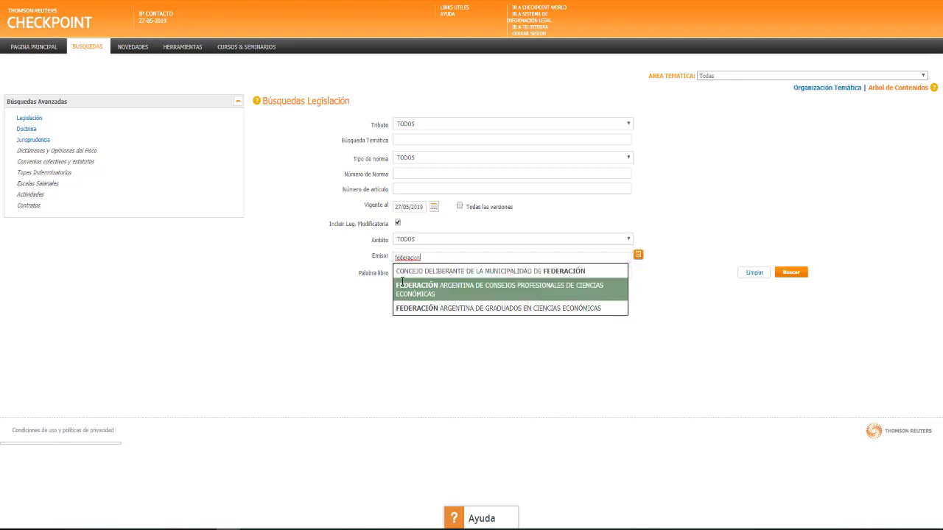
{"action": "left_click", "coordinate": [402, 282]}
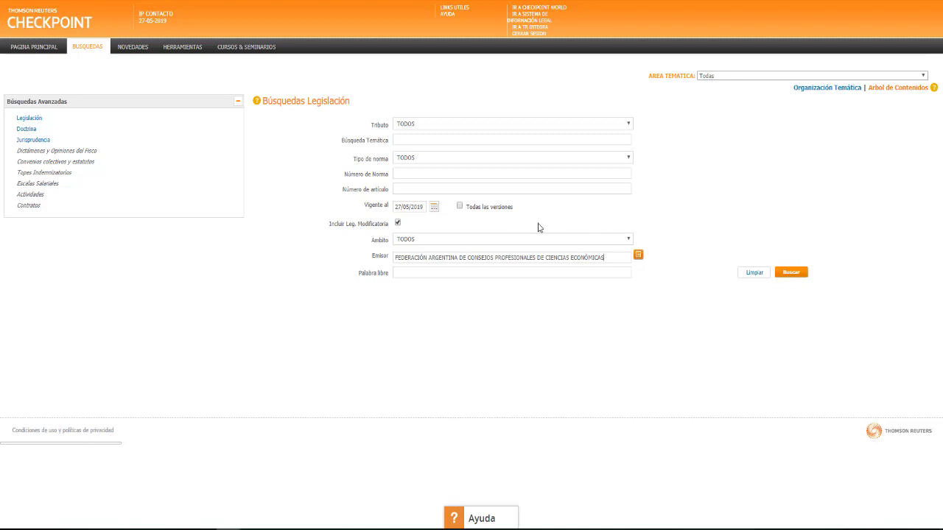
{"action": "left_click", "coordinate": [434, 207]}
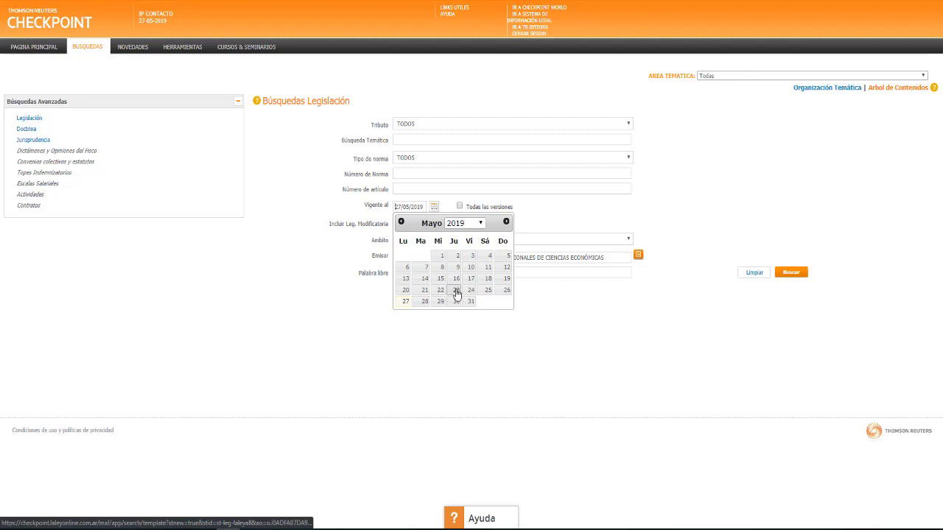
{"action": "left_click", "coordinate": [456, 291]}
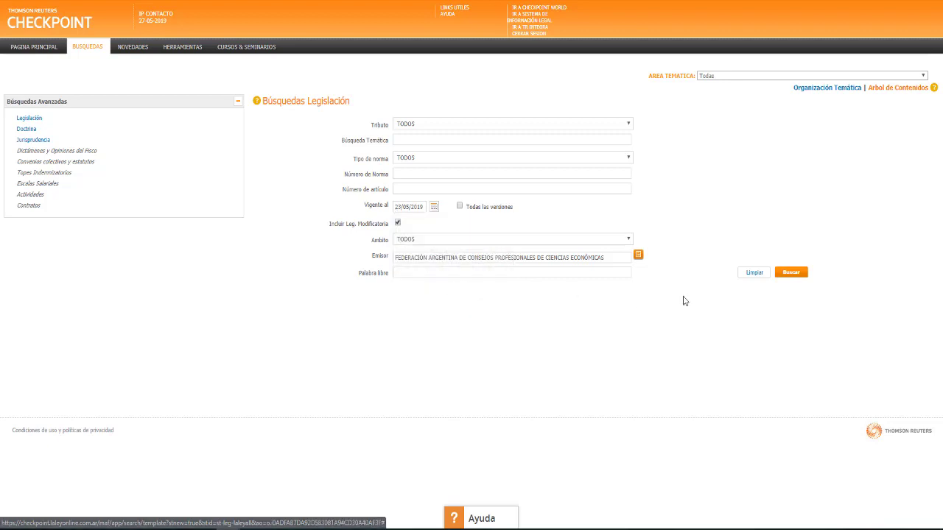
{"action": "left_click", "coordinate": [792, 273]}
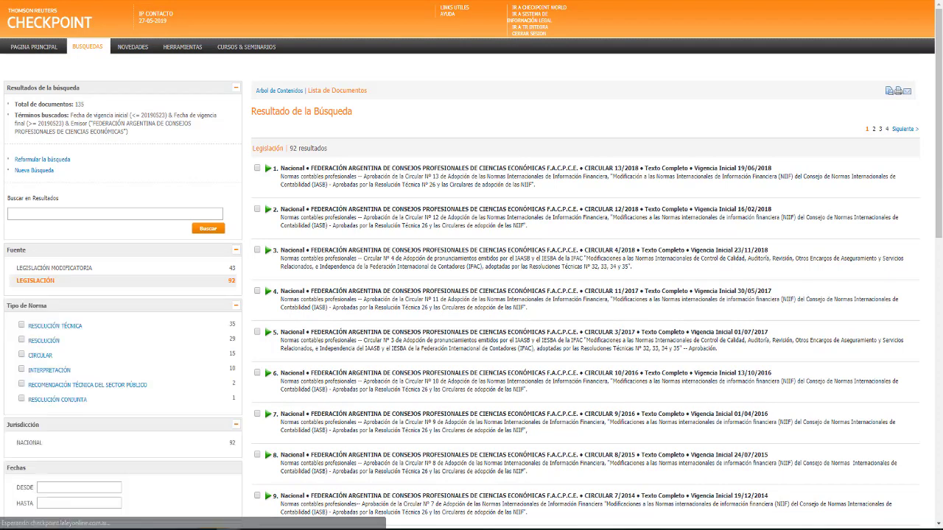
Filter the results by the norm type RESOLUCIÓN TÉCNICA and open RESOLUCIÓN TÉCNICA 37/2013.
{"action": "left_click", "coordinate": [52, 326]}
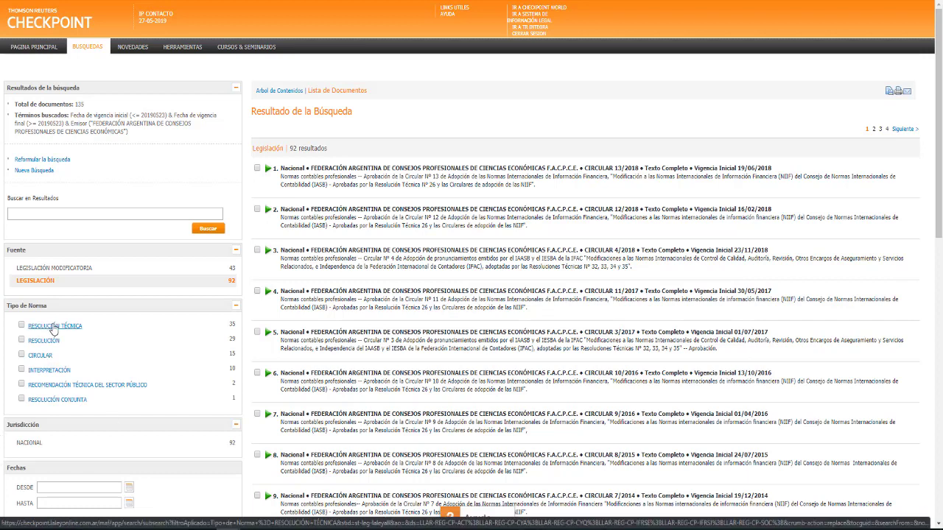
{"action": "left_click", "coordinate": [53, 328]}
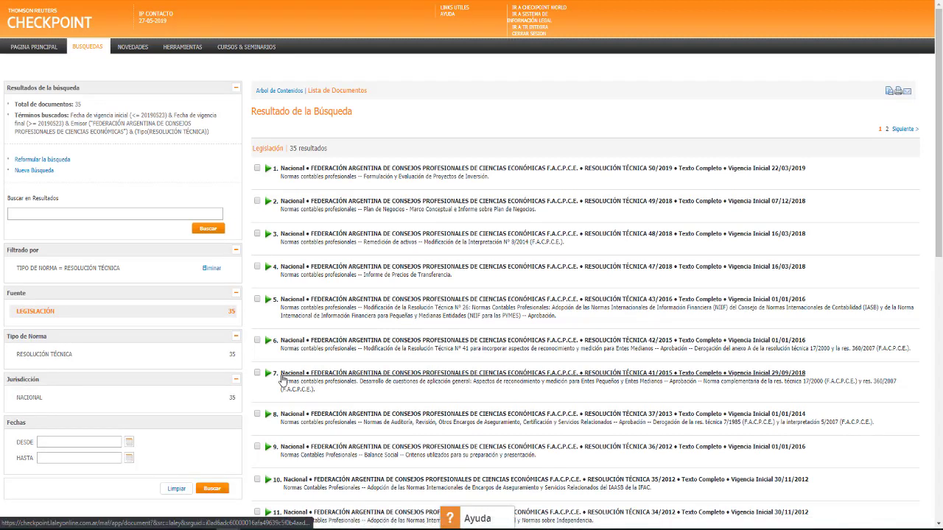
{"action": "scroll", "coordinate": [281, 380], "scroll_direction": "down", "scroll_amount": 5}
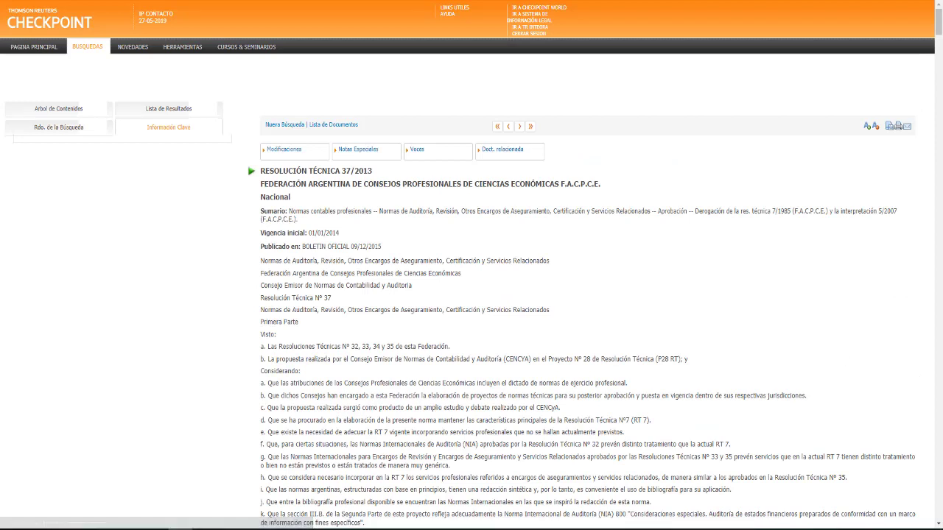
Review the Modificaciones, Notas Especiales, Voces and related doctrine of RESOLUCIÓN TÉCNICA 37/2013.
{"action": "left_click", "coordinate": [278, 156]}
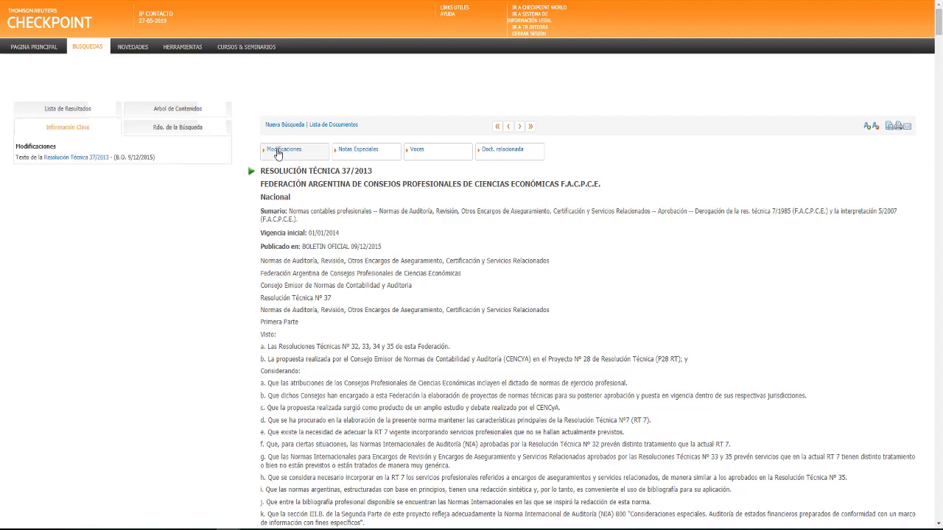
{"action": "left_click", "coordinate": [363, 153]}
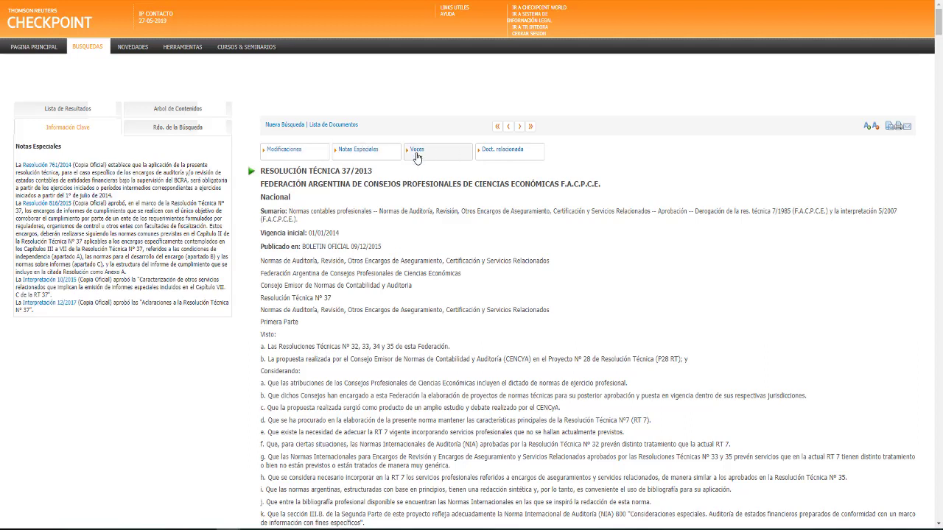
{"action": "left_click", "coordinate": [417, 153]}
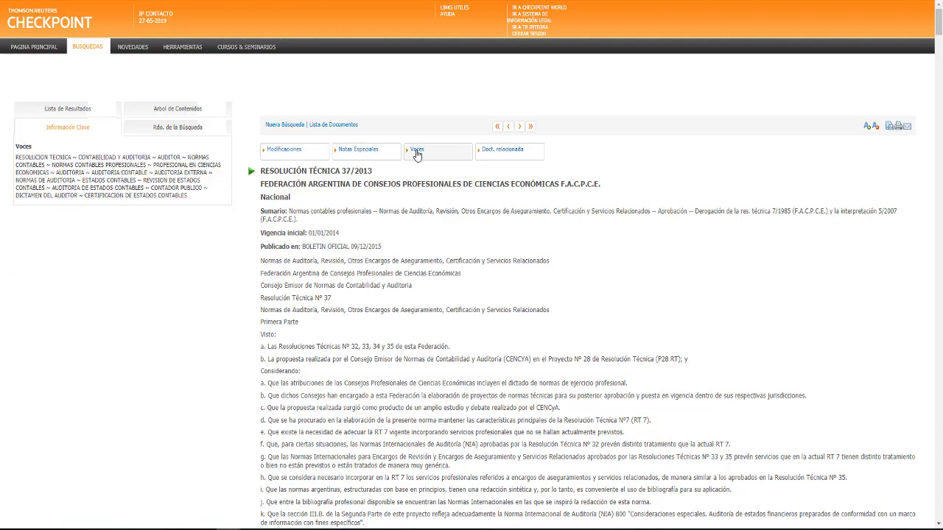
{"action": "left_click", "coordinate": [509, 153]}
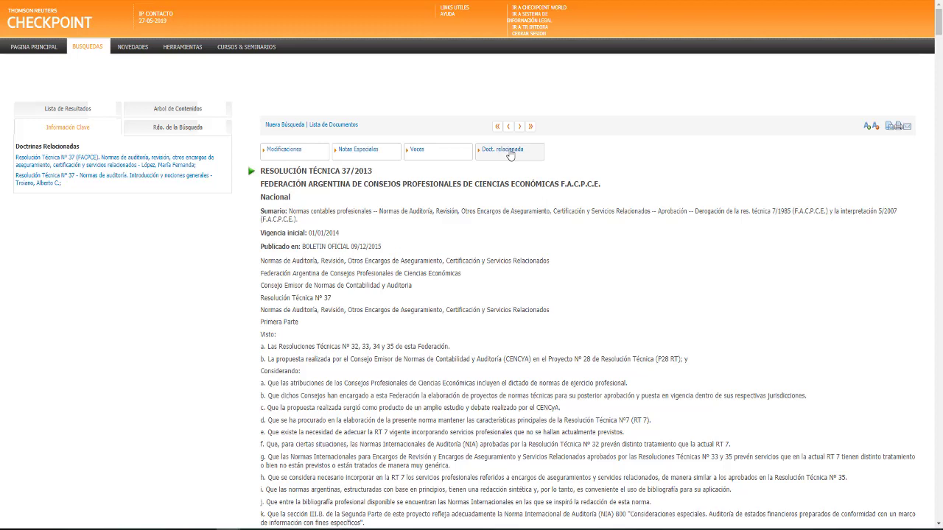
{"action": "left_click", "coordinate": [287, 153]}
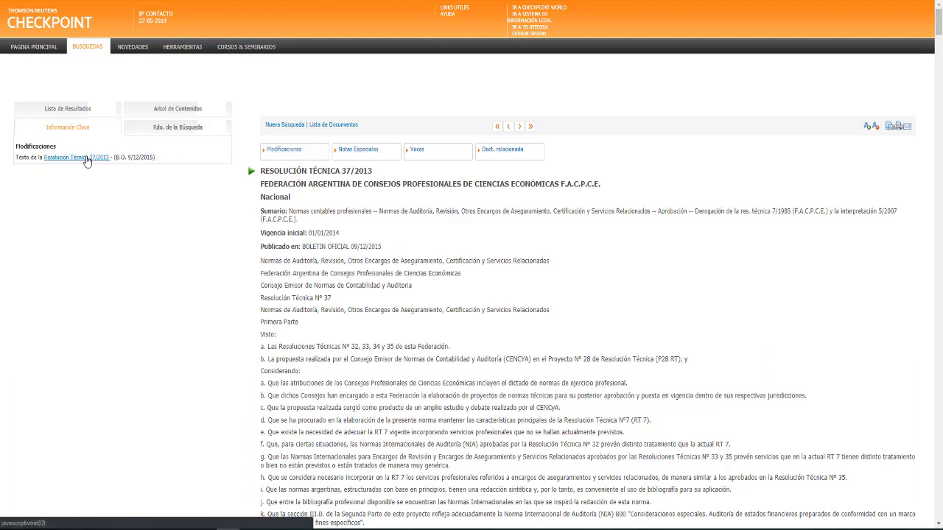
Read the first related doctrine article on Resolución Técnica Nº 37 (FACPCE) and close it.
{"action": "left_click", "coordinate": [486, 150]}
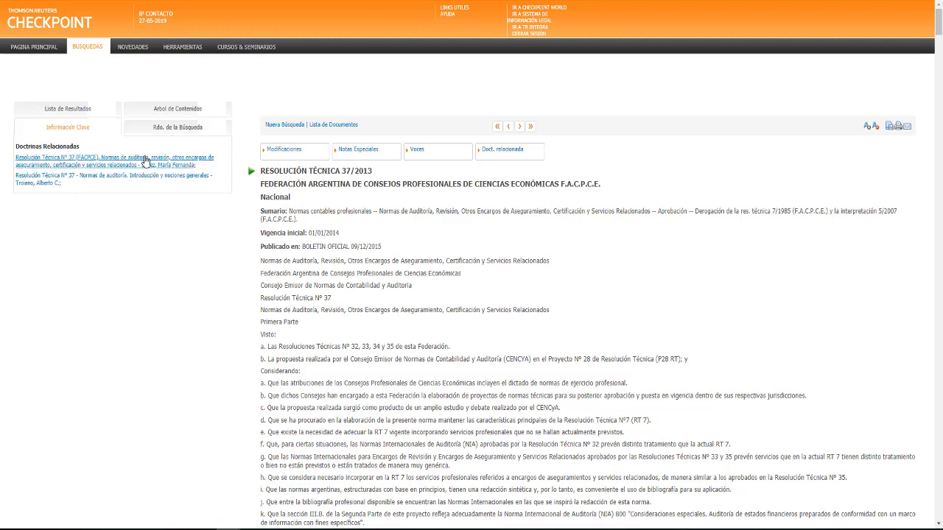
{"action": "left_click", "coordinate": [76, 162]}
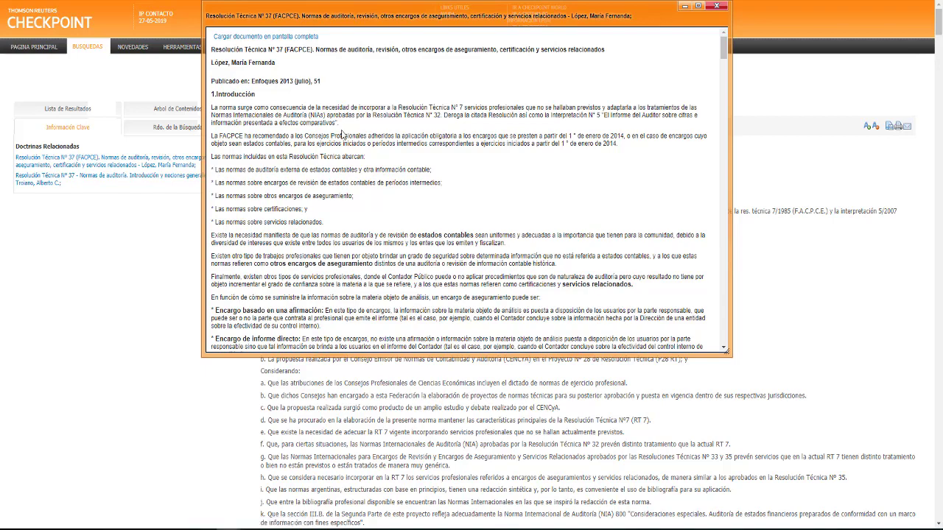
{"action": "scroll", "coordinate": [341, 134], "scroll_direction": "down", "scroll_amount": 10}
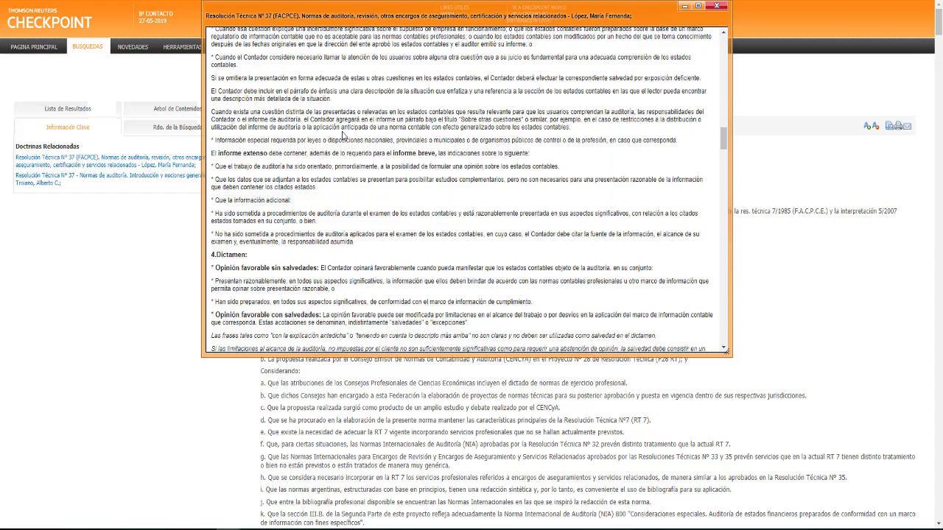
{"action": "scroll", "coordinate": [341, 134], "scroll_direction": "down", "scroll_amount": 8}
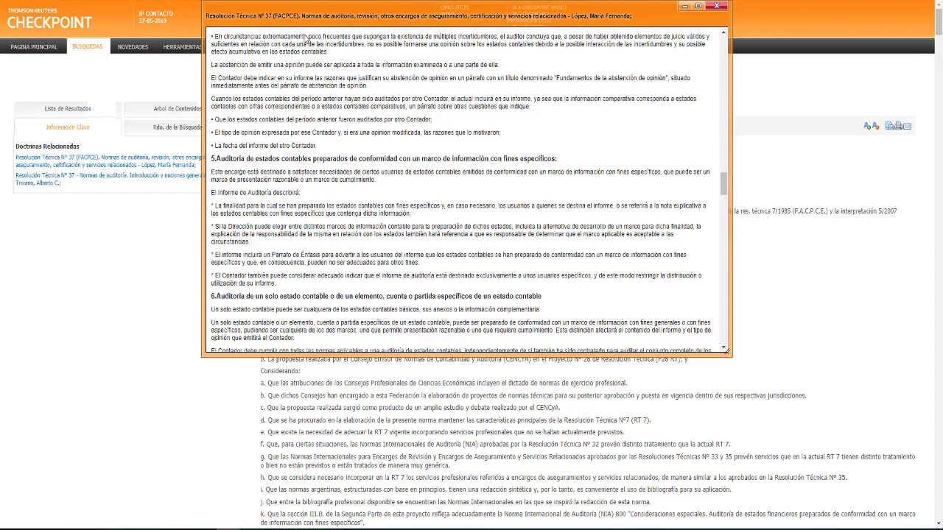
{"action": "left_click", "coordinate": [714, 7]}
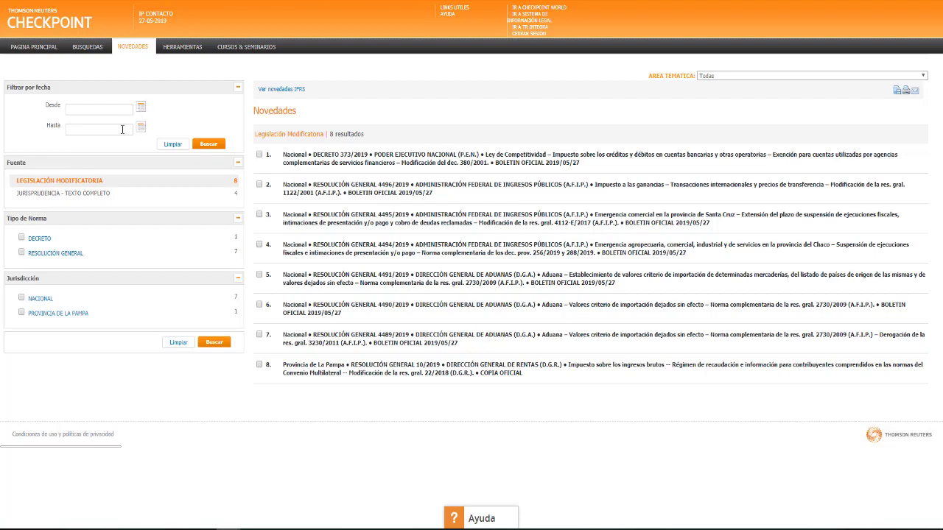
Access the Código Civil y Comercial from Checkpoint's main page and open Artículo 1 of LEY 26994.
{"action": "left_click", "coordinate": [175, 52]}
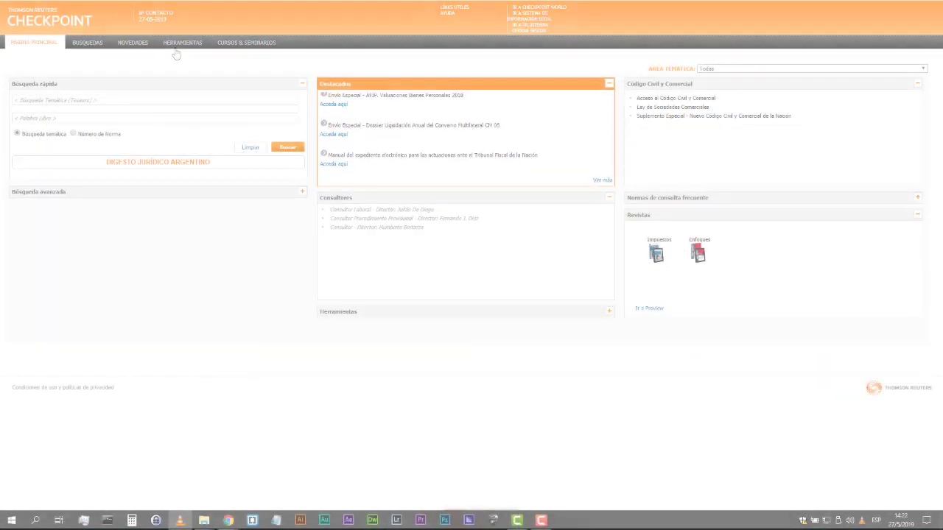
{"action": "left_click", "coordinate": [643, 99]}
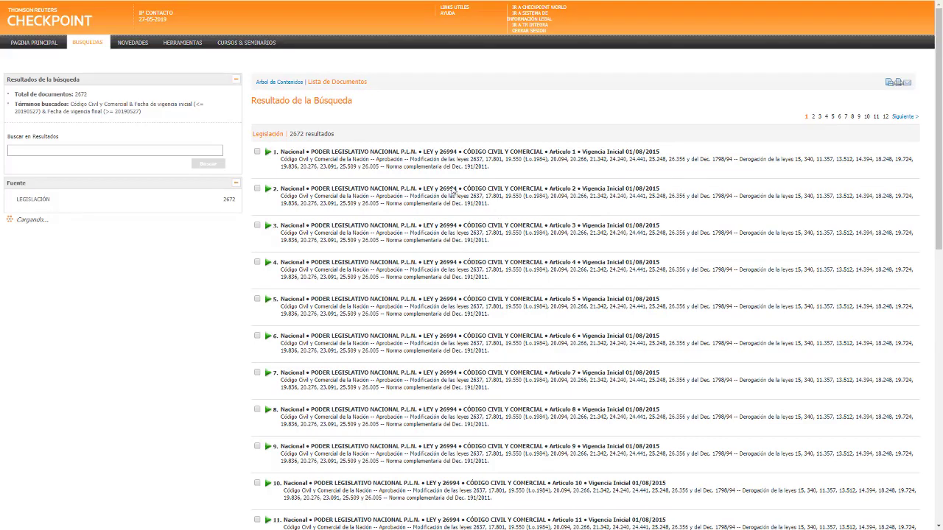
{"action": "left_click", "coordinate": [346, 156]}
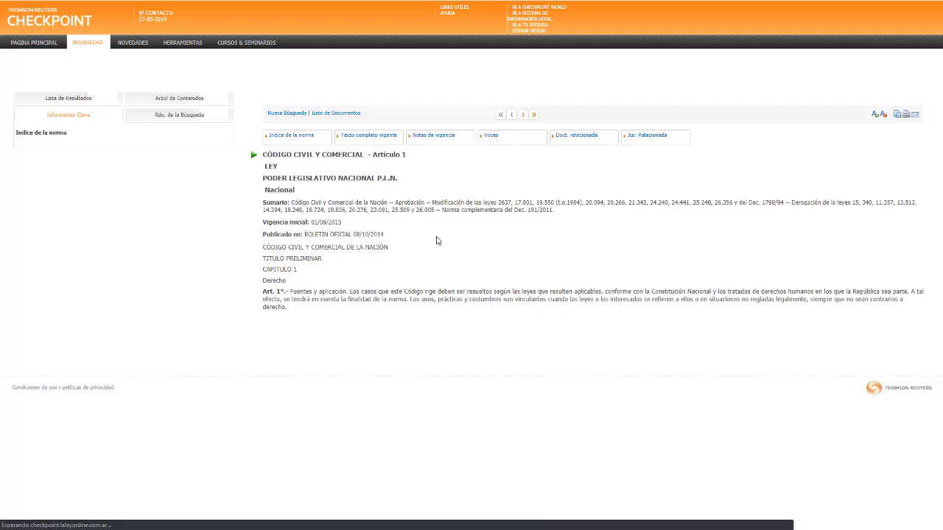
Review the related doctrine, related case law, Notas de vigencia and Voces of Código Civil y Comercial Artículo 1.
{"action": "left_click", "coordinate": [570, 137]}
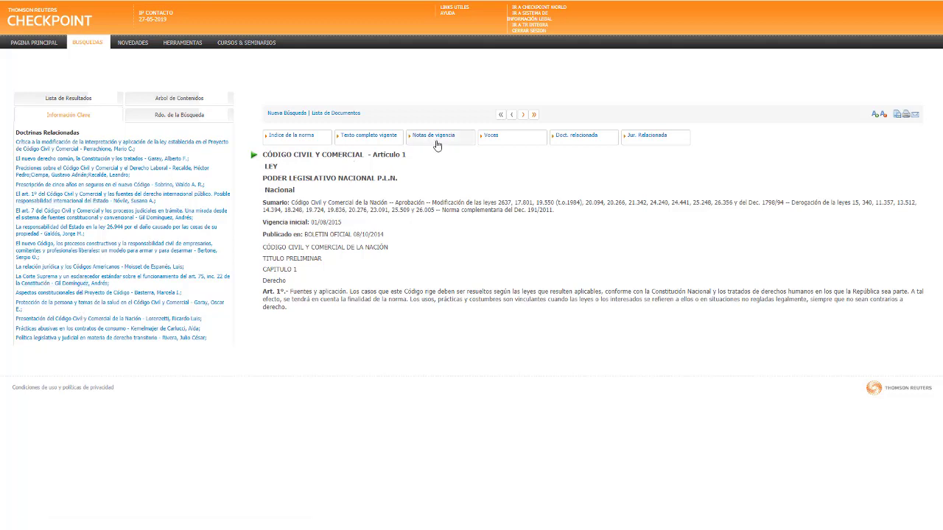
{"action": "left_click", "coordinate": [647, 138]}
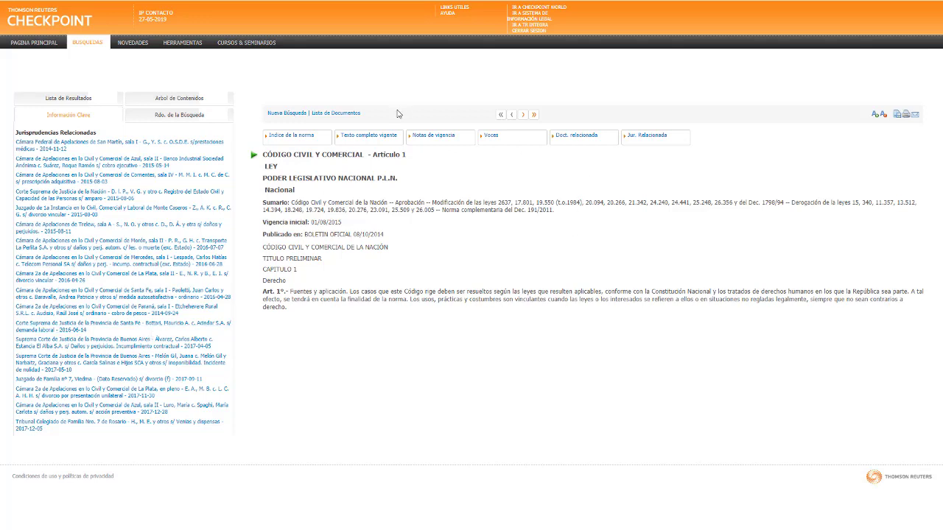
{"action": "left_click", "coordinate": [436, 136]}
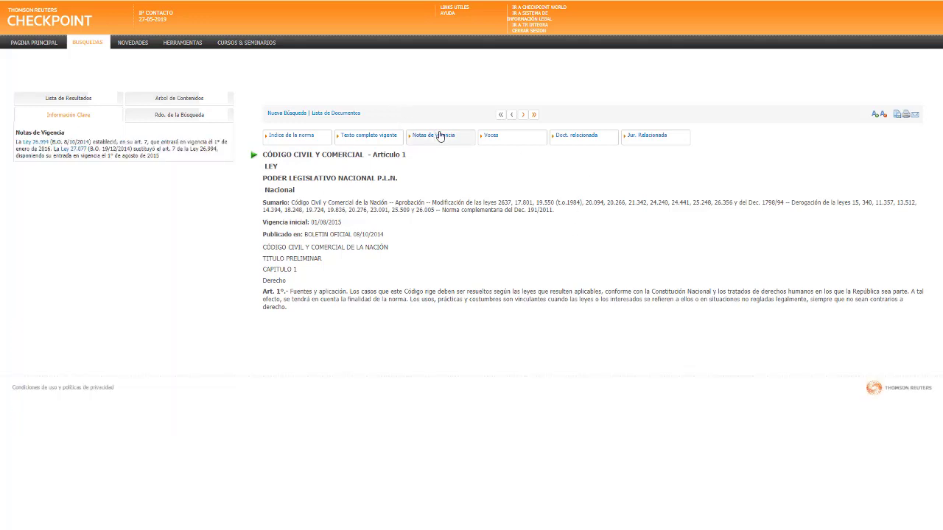
{"action": "left_click", "coordinate": [490, 137]}
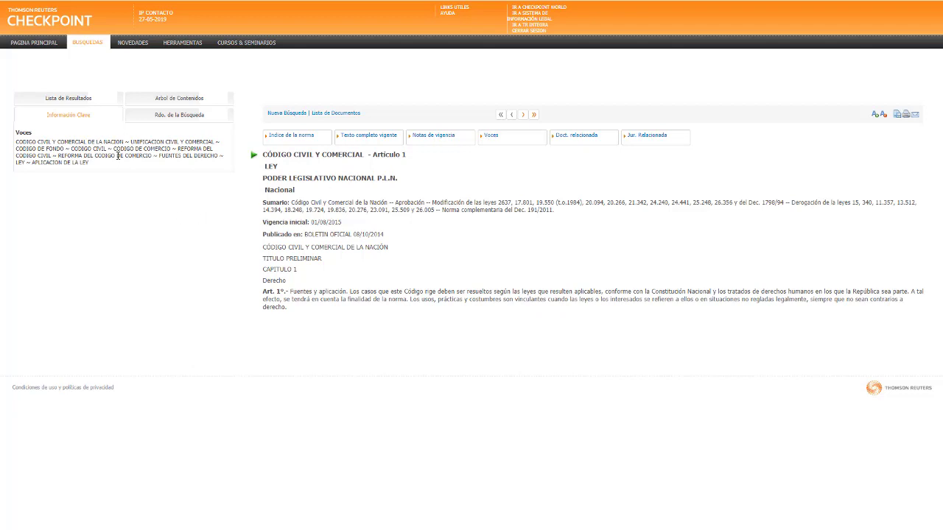
Go back from the article, revisit the Búsquedas section and return to Checkpoint's main page.
{"action": "right_click", "coordinate": [33, 57]}
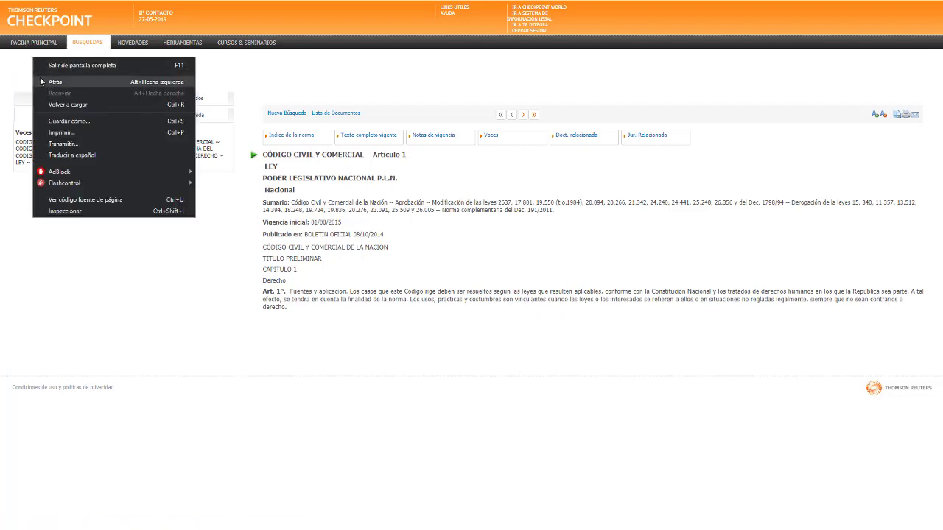
{"action": "left_click", "coordinate": [42, 81]}
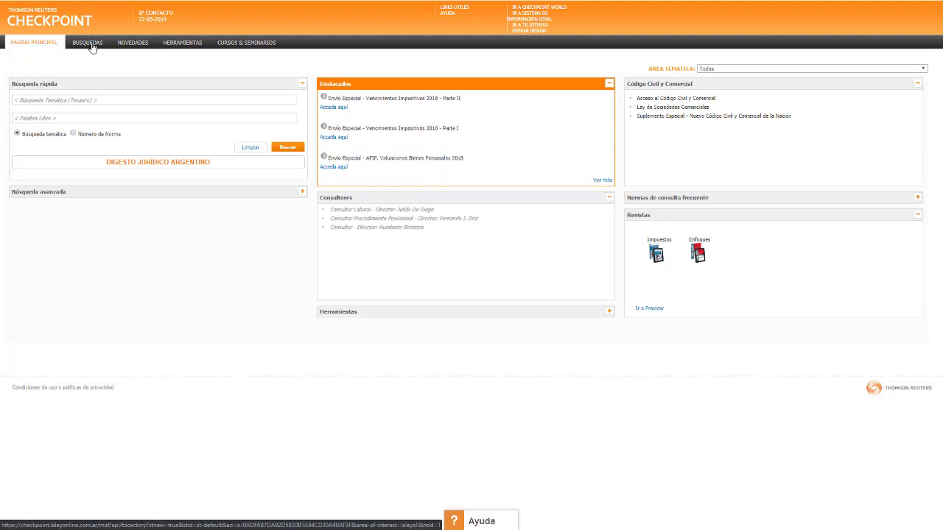
{"action": "left_click", "coordinate": [93, 44]}
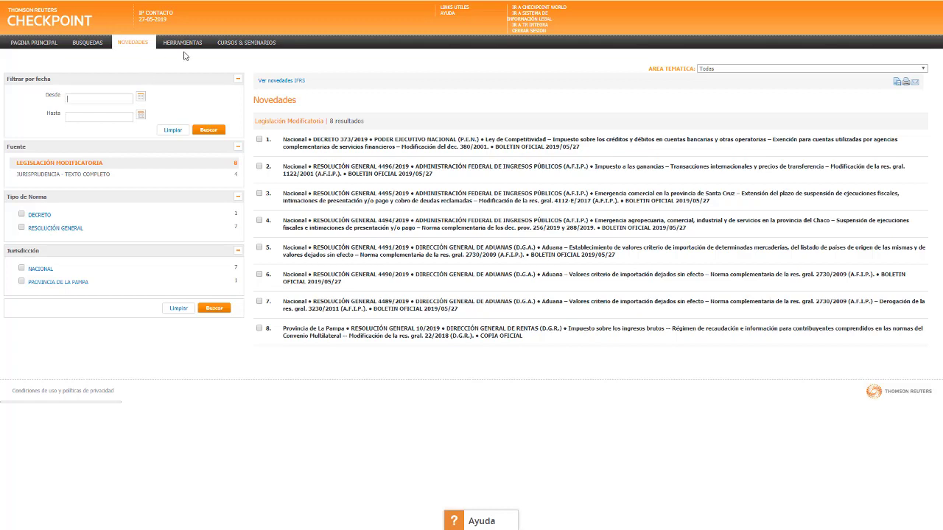
{"action": "left_click", "coordinate": [30, 44]}
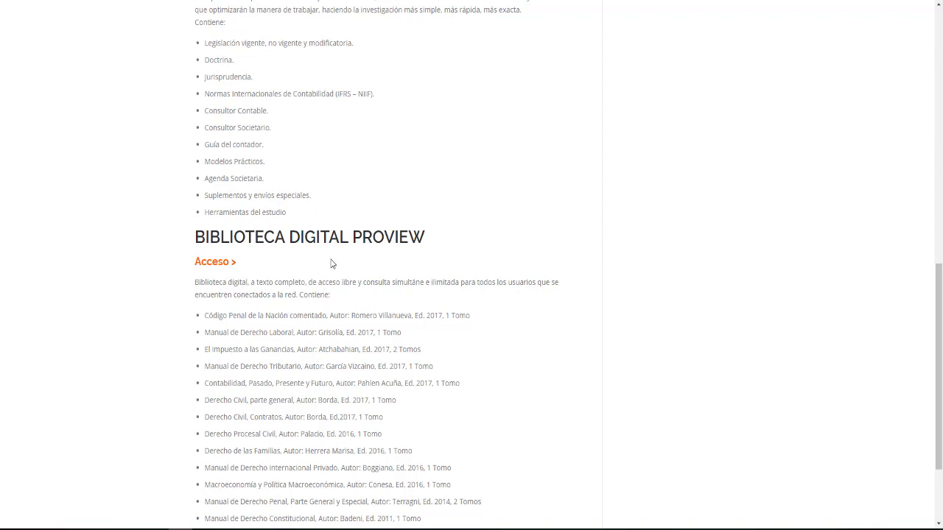
Open the Biblioteca Digital ProView access on the library's page and browse the titles in its Library.
{"action": "left_click", "coordinate": [200, 264]}
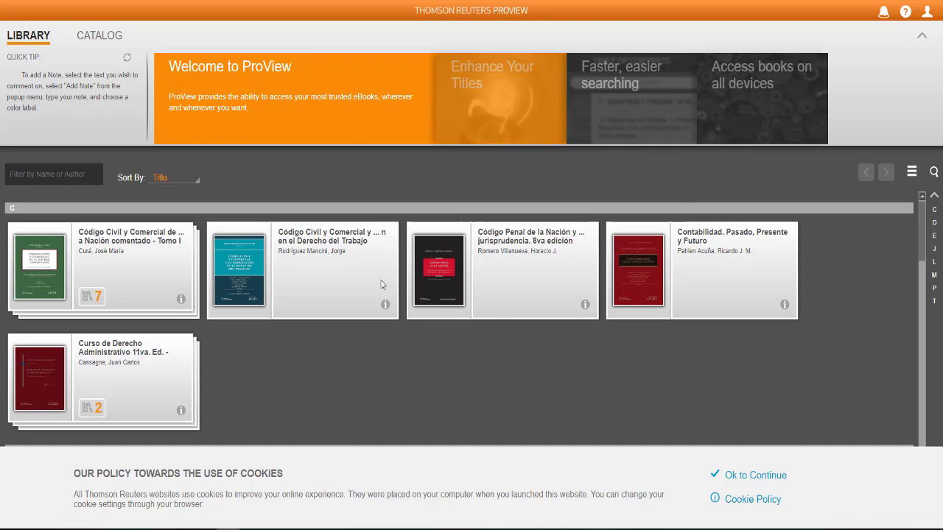
{"action": "scroll", "coordinate": [383, 286], "scroll_direction": "down", "scroll_amount": 10}
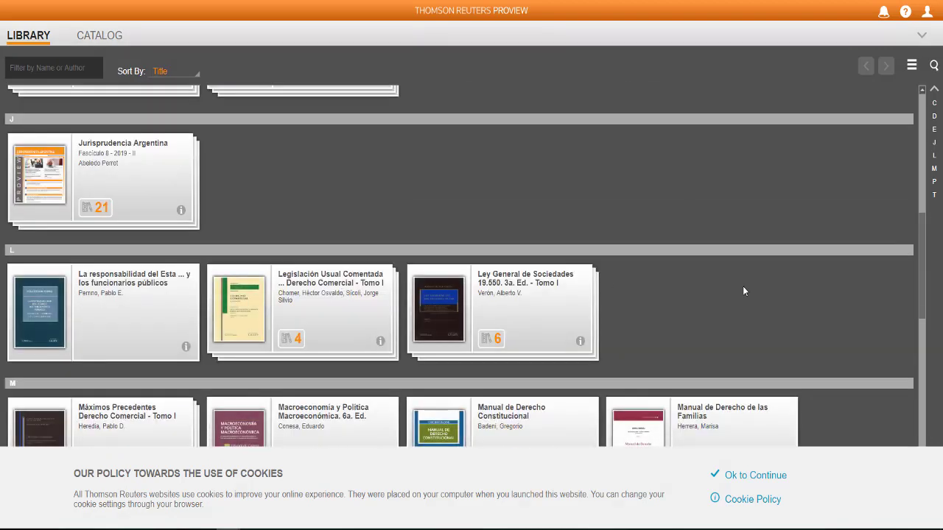
Browse the remaining Library titles down to section T, then return to the works listed under C.
{"action": "scroll", "coordinate": [770, 284], "scroll_direction": "down", "scroll_amount": 2}
{"action": "scroll", "coordinate": [787, 292], "scroll_direction": "down", "scroll_amount": 2}
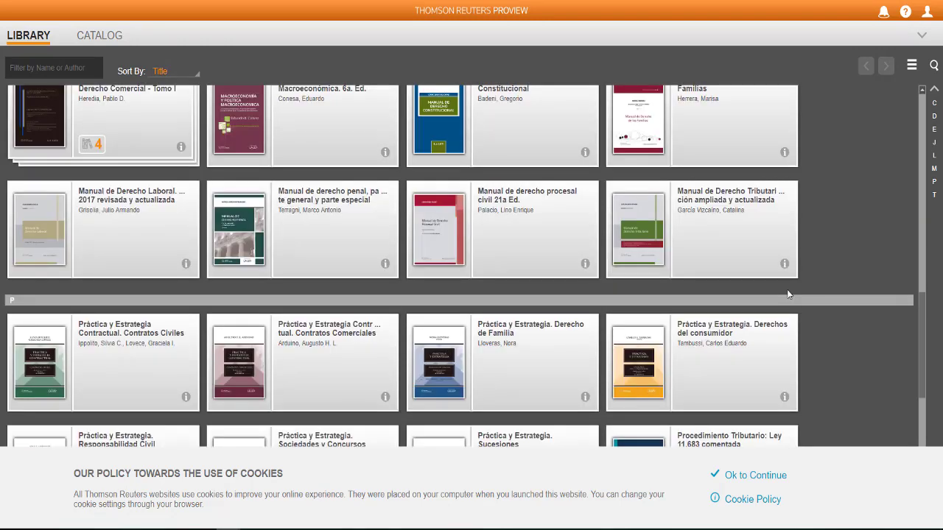
{"action": "scroll", "coordinate": [787, 294], "scroll_direction": "down", "scroll_amount": 4}
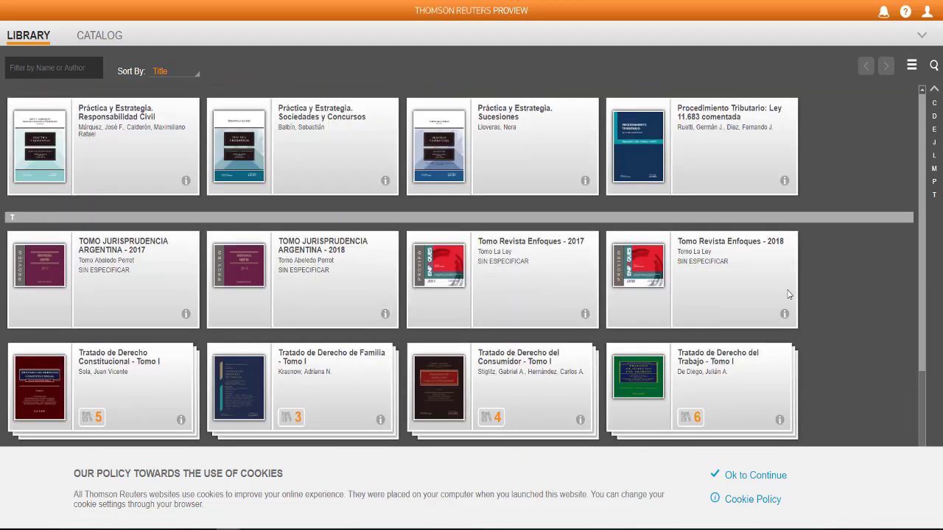
{"action": "scroll", "coordinate": [789, 293], "scroll_direction": "up", "scroll_amount": 15}
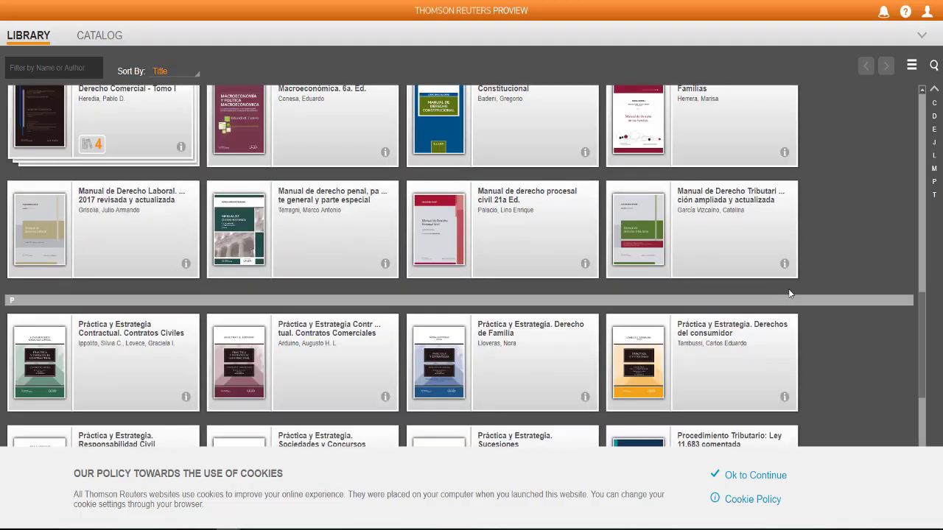
{"action": "scroll", "coordinate": [788, 293], "scroll_direction": "up", "scroll_amount": 3}
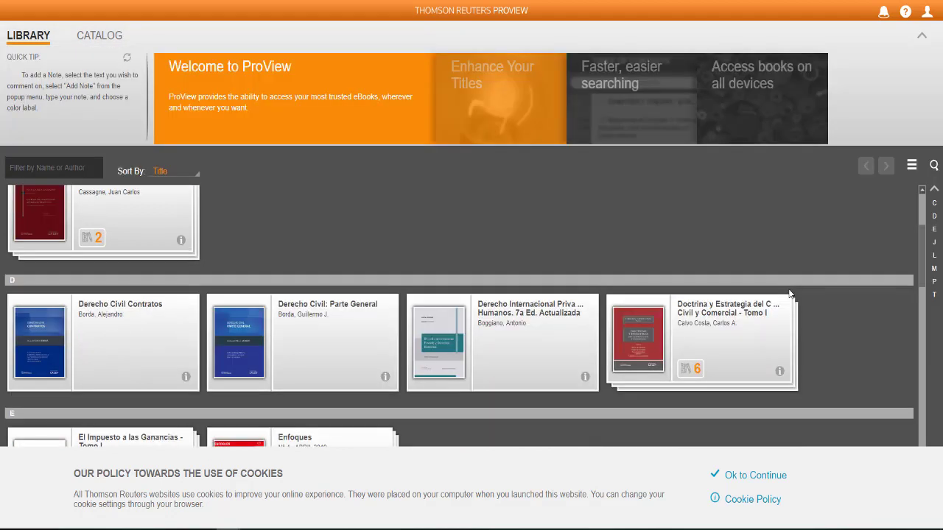
{"action": "scroll", "coordinate": [788, 293], "scroll_direction": "up", "scroll_amount": 2}
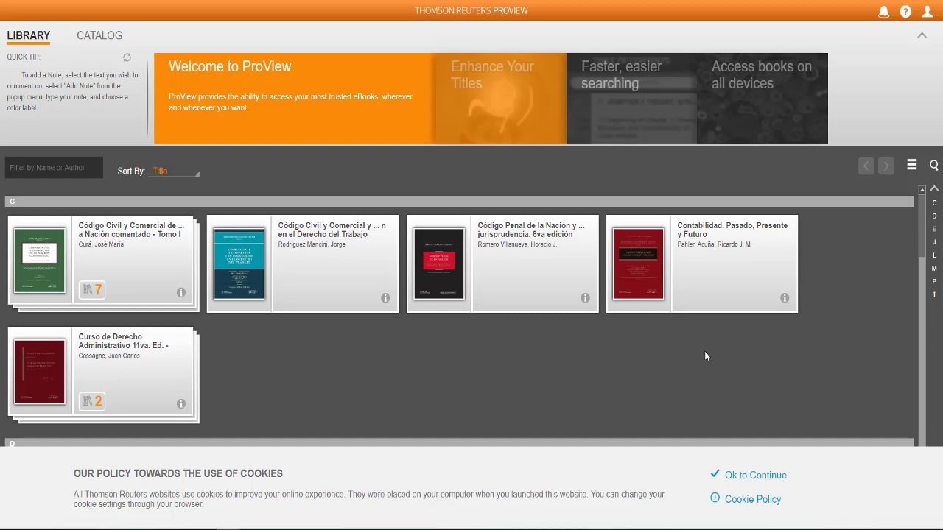
{"action": "scroll", "coordinate": [704, 351], "scroll_direction": "down", "scroll_amount": 5}
{"action": "scroll", "coordinate": [704, 353], "scroll_direction": "up", "scroll_amount": 3}
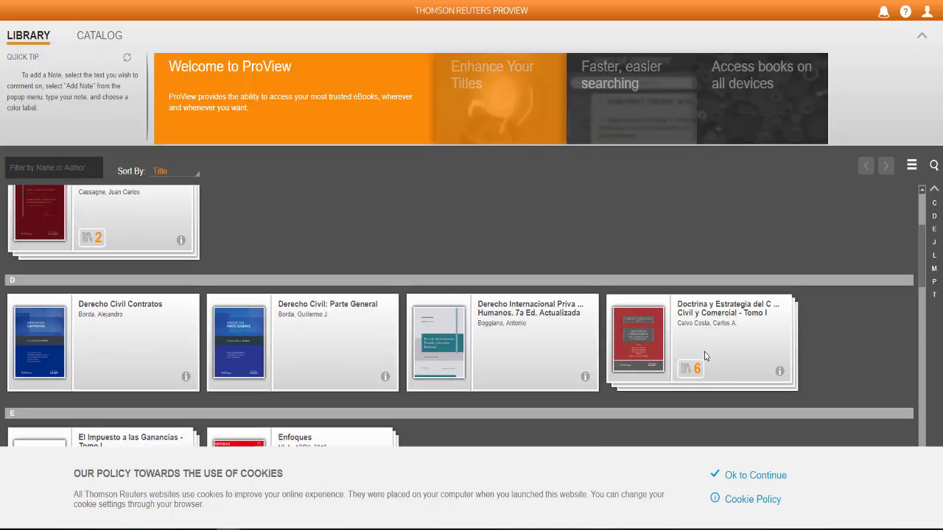
{"action": "scroll", "coordinate": [704, 356], "scroll_direction": "up", "scroll_amount": 2}
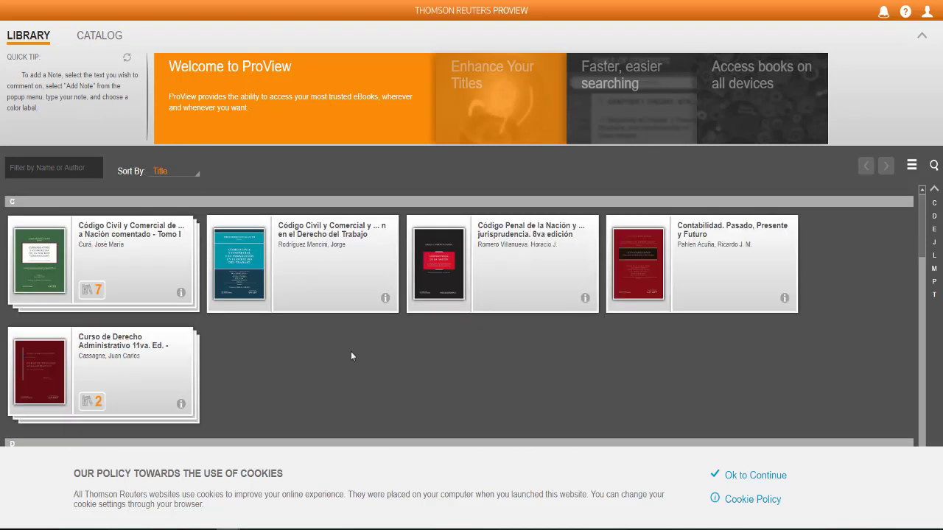
Open Curso de Derecho Administrativo 11va. Ed. - Tomo I from the Library and accept the cookie policy.
{"action": "left_click", "coordinate": [109, 346]}
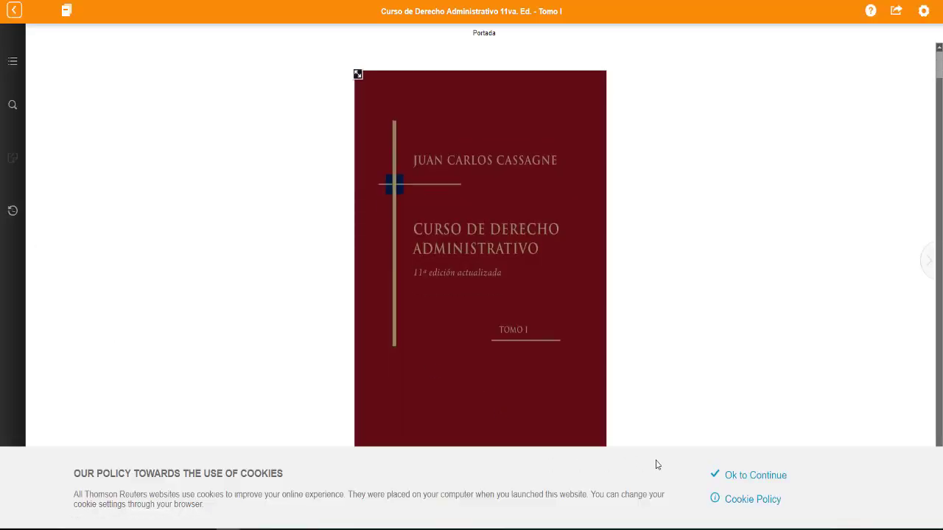
{"action": "left_click", "coordinate": [721, 476]}
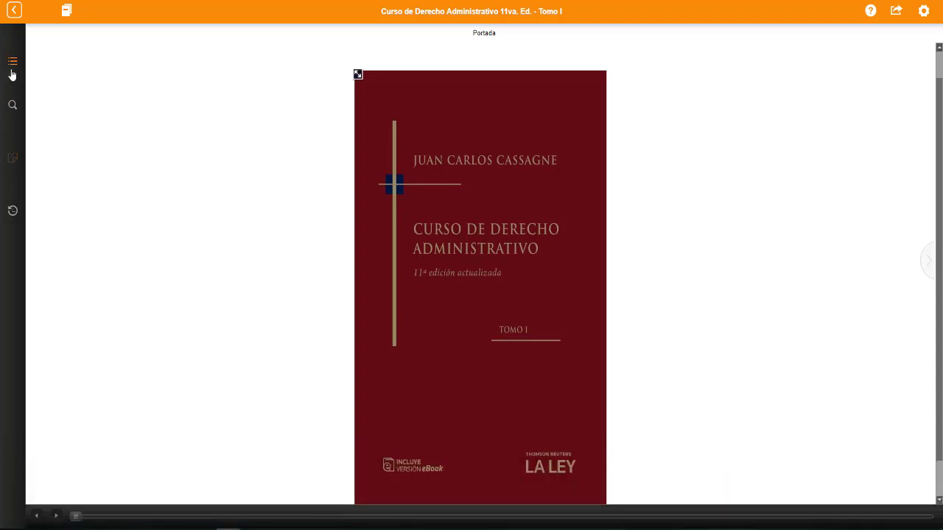
Look up the chapters of Título primero - Introducción in the book's table of contents and turn from the cover to the title page.
{"action": "left_click", "coordinate": [13, 63]}
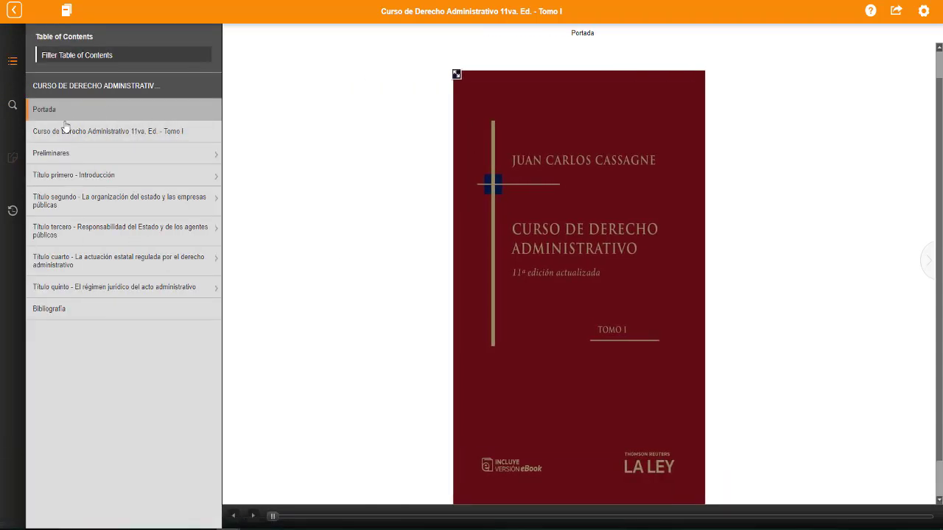
{"action": "left_click", "coordinate": [77, 175]}
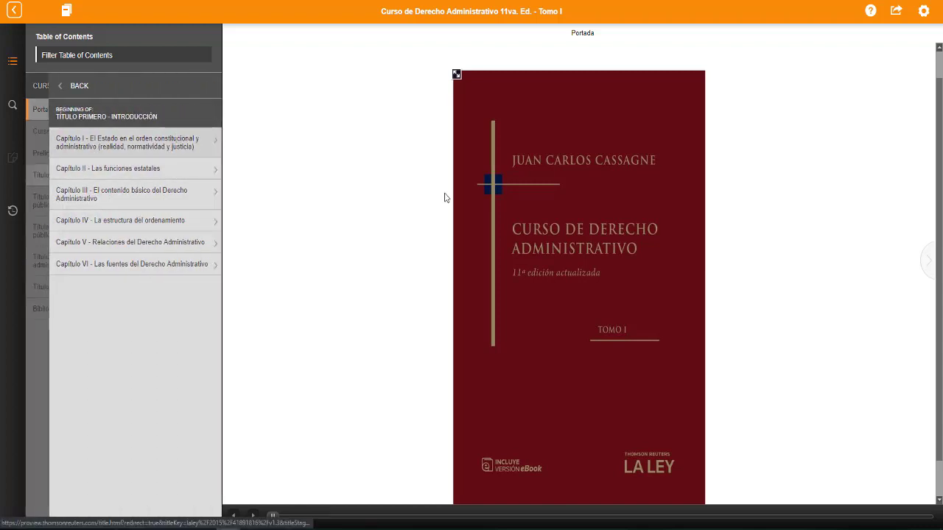
{"action": "scroll", "coordinate": [762, 254], "scroll_direction": "down", "scroll_amount": 1}
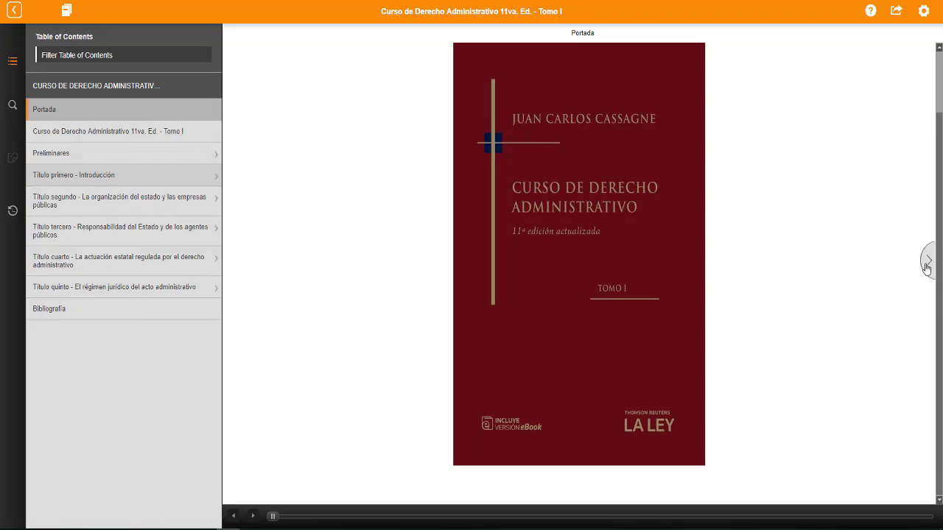
{"action": "left_click", "coordinate": [927, 262]}
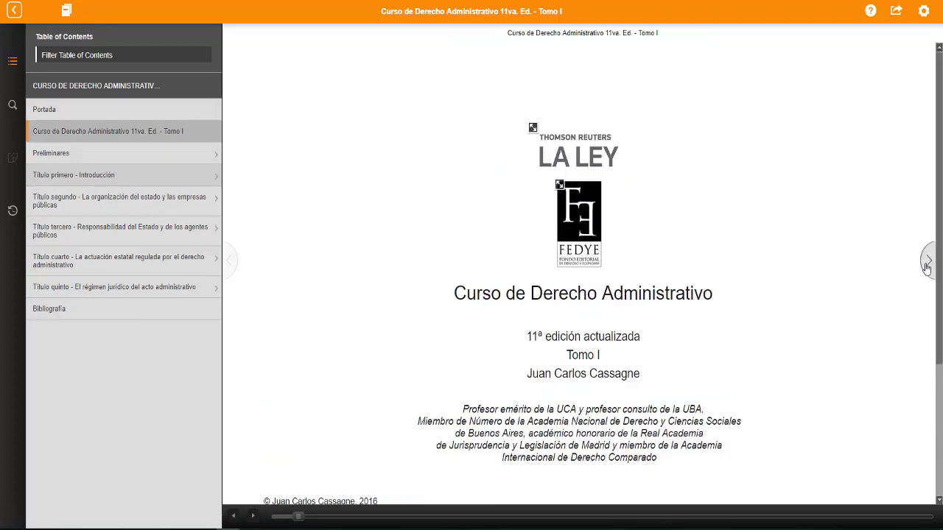